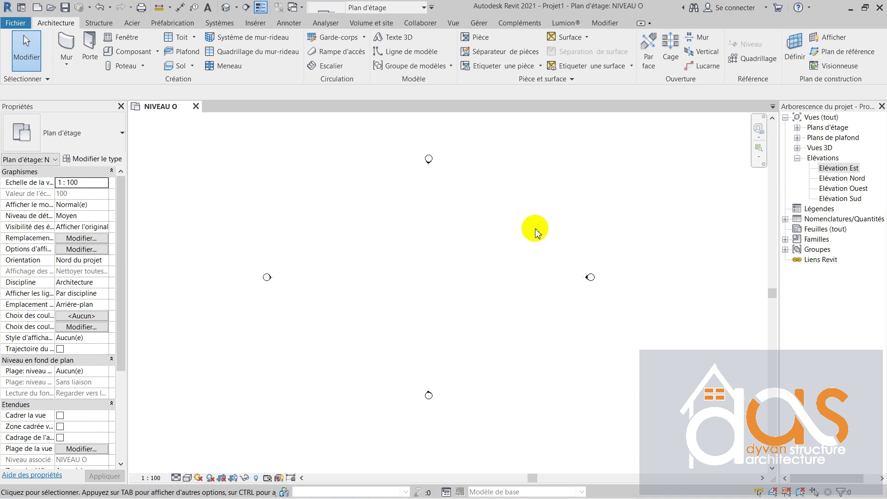
Step: Open the Elévation Est view to show the building levels
left_click(803, 161)
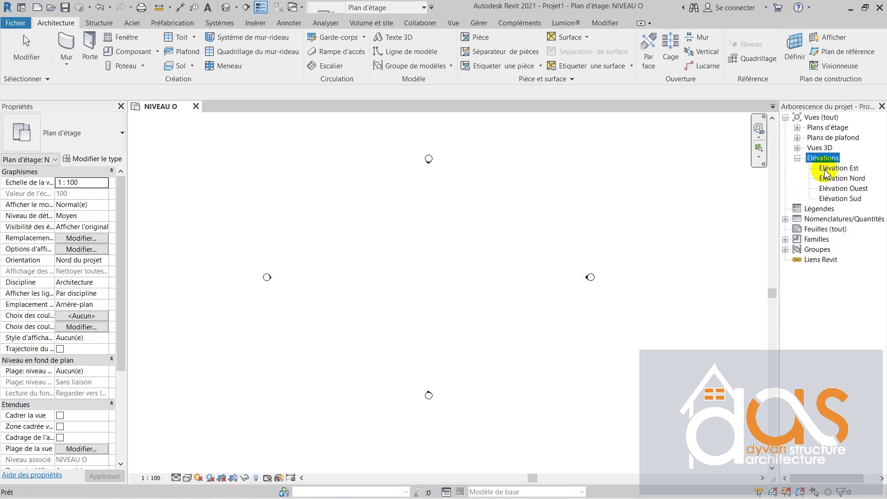
double_click(826, 168)
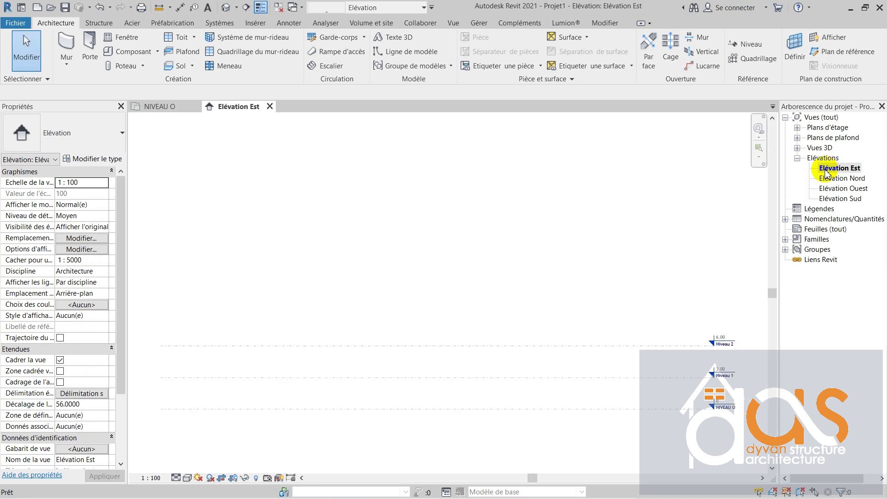
scroll(735, 337, "up", 3)
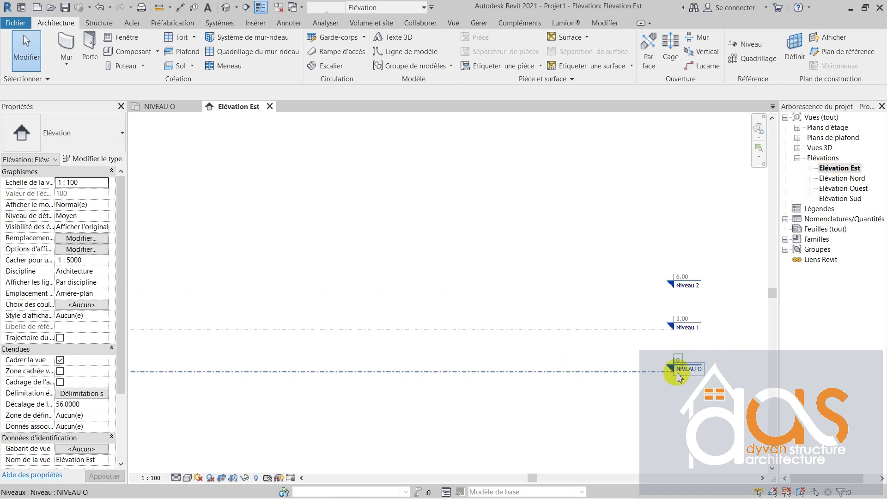
scroll(711, 370, "up", 2)
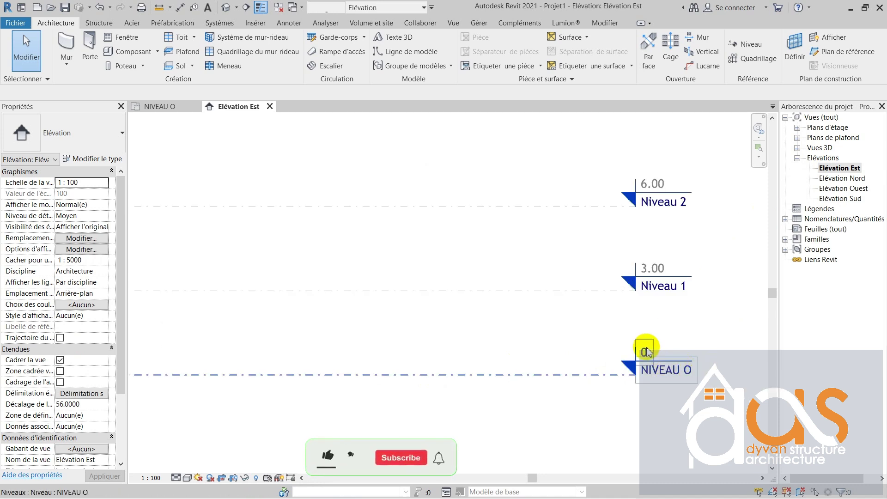
Step: Rename the lowest level, NIVEAU O, as RDC
left_click(689, 372)
left_click(670, 369)
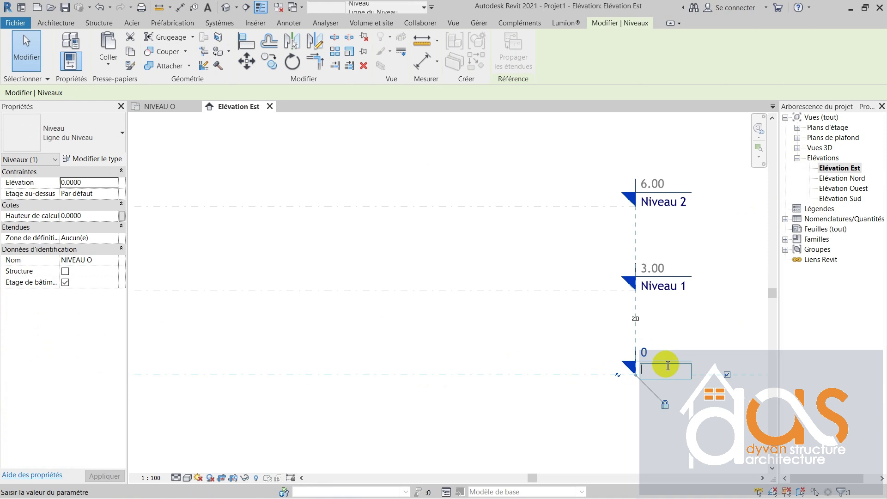
type("RDC")
key("Return")
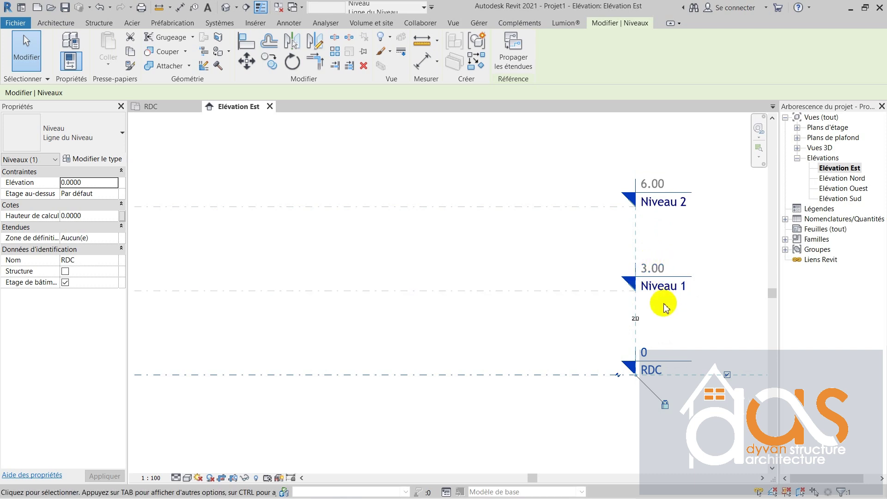
Step: Switch back to the RDC floor plan view
scroll(479, 271, "down", 1)
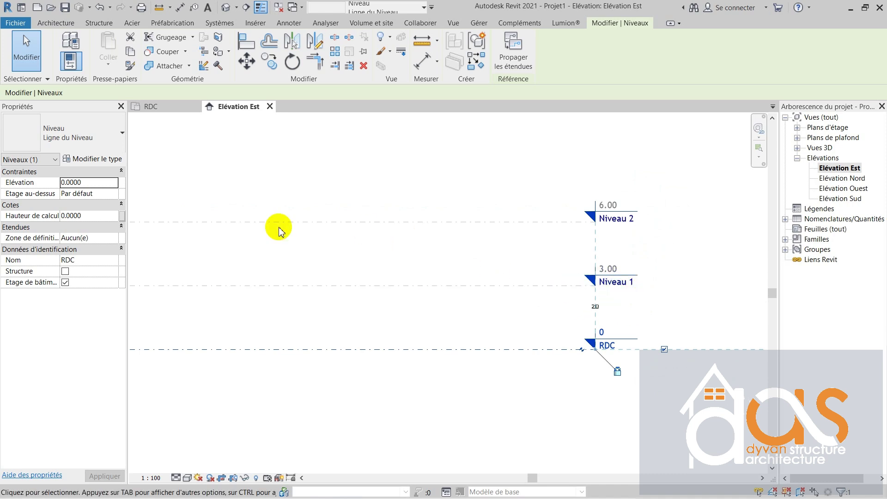
scroll(279, 229, "down", 1)
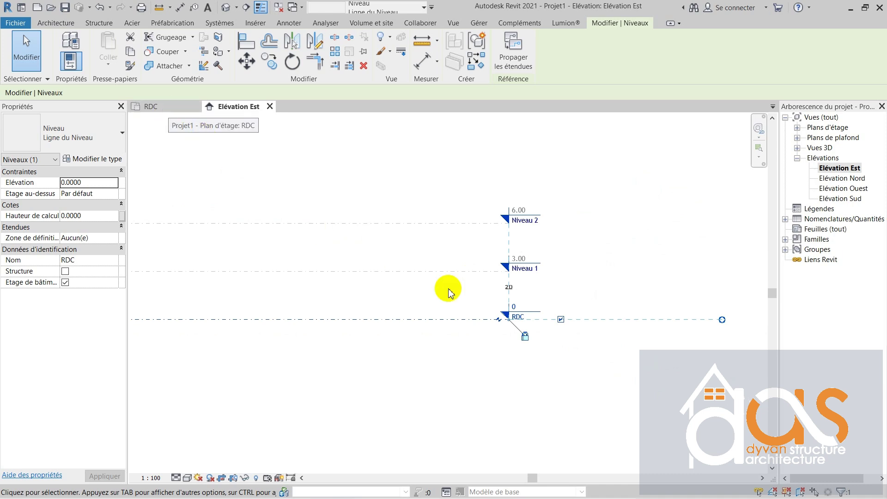
left_click(167, 110)
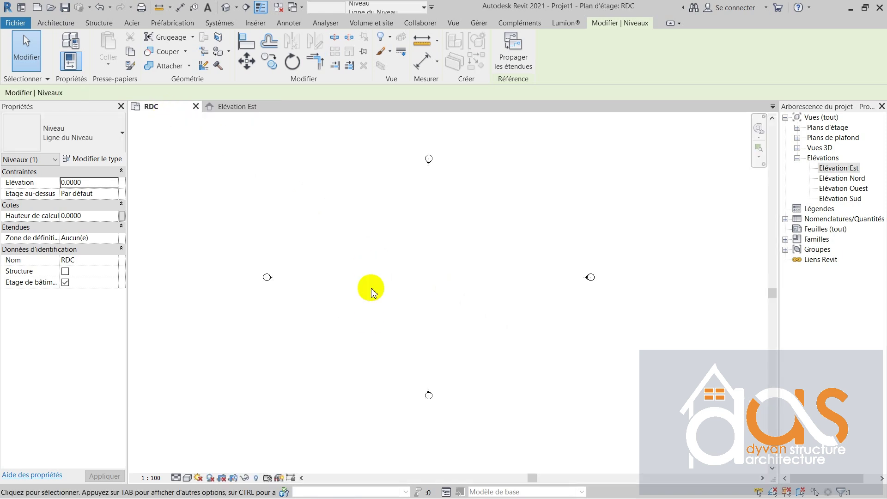
scroll(373, 290, "up", 2)
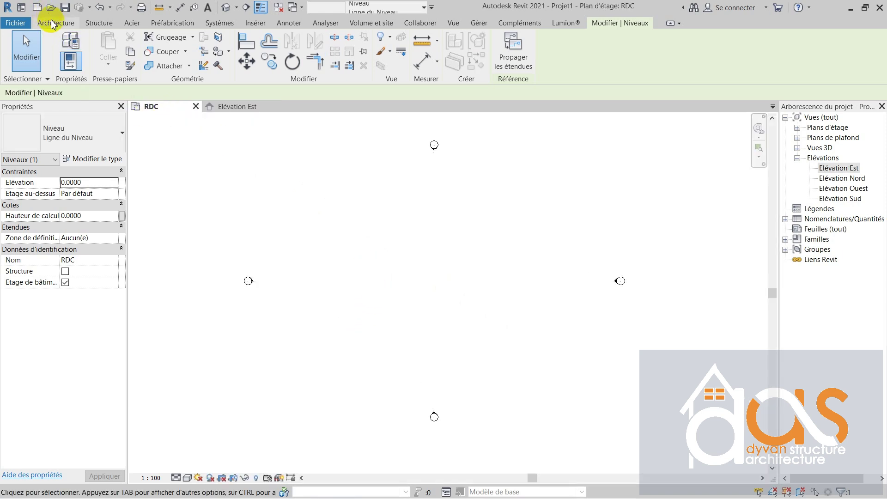
Step: Draw one straight vertical grid line (Quadrillage) between the west and north elevation markers, and finish the command
left_click(52, 23)
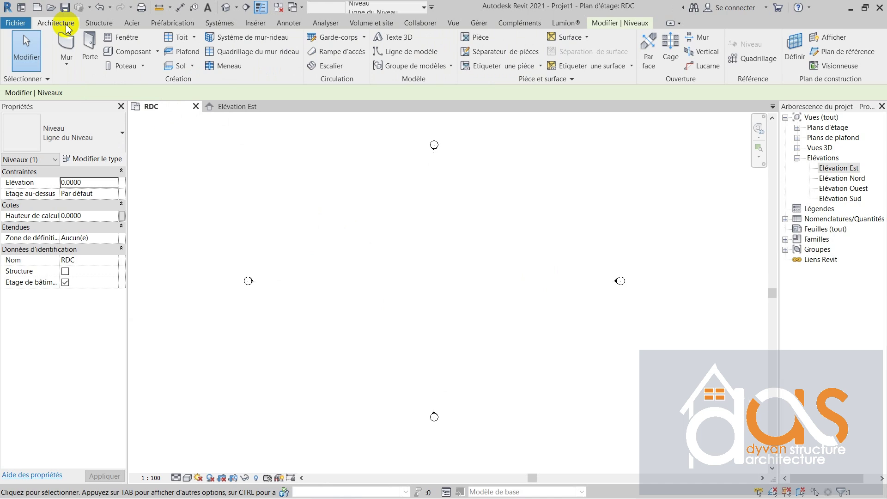
left_click(738, 59)
scroll(457, 167, "down", 1)
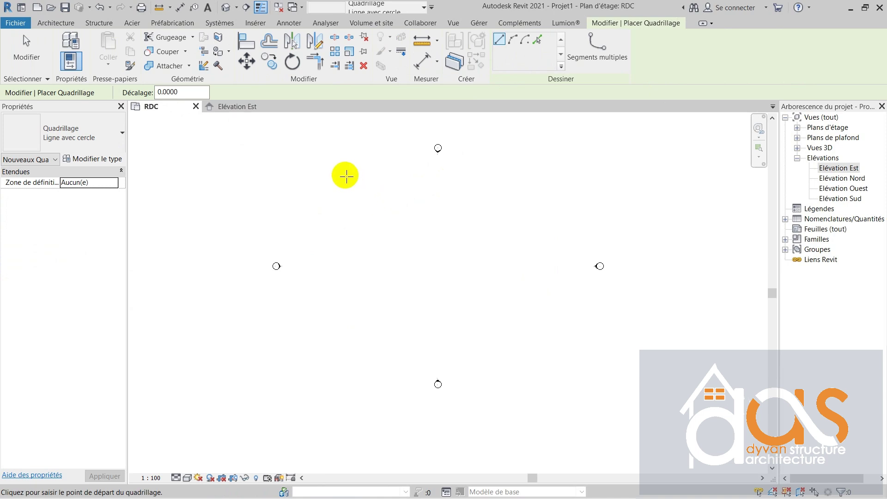
scroll(387, 184, "up", 1)
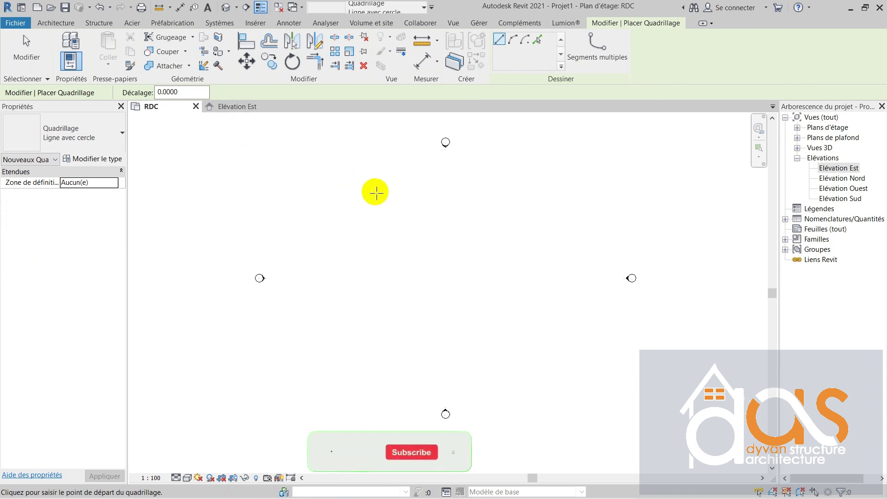
left_click(334, 180)
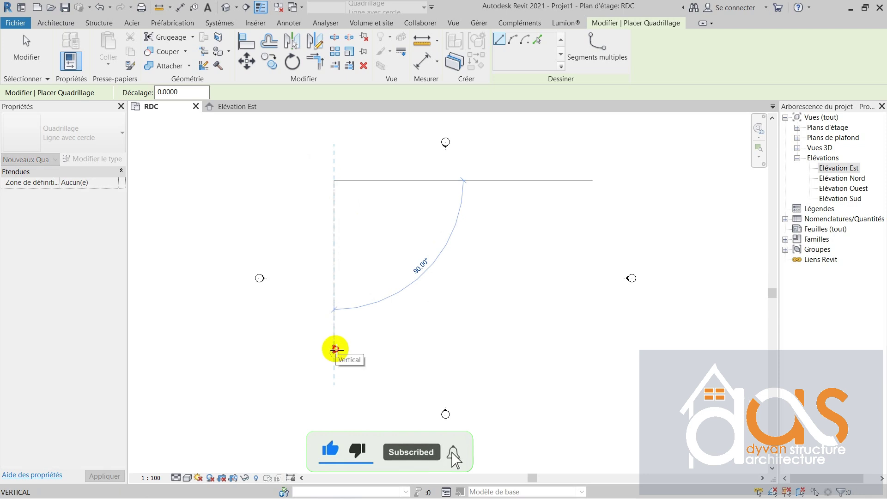
left_click(334, 350)
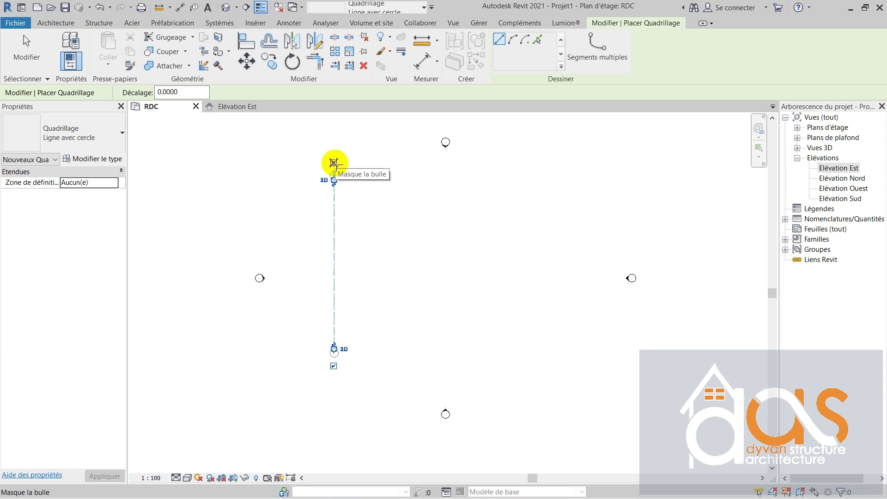
scroll(341, 206, "up", 2)
key("Escape")
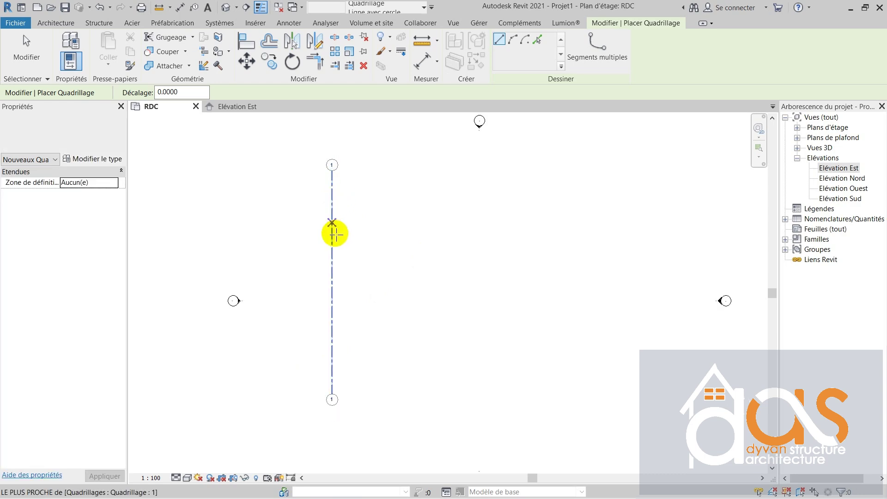
key("Escape")
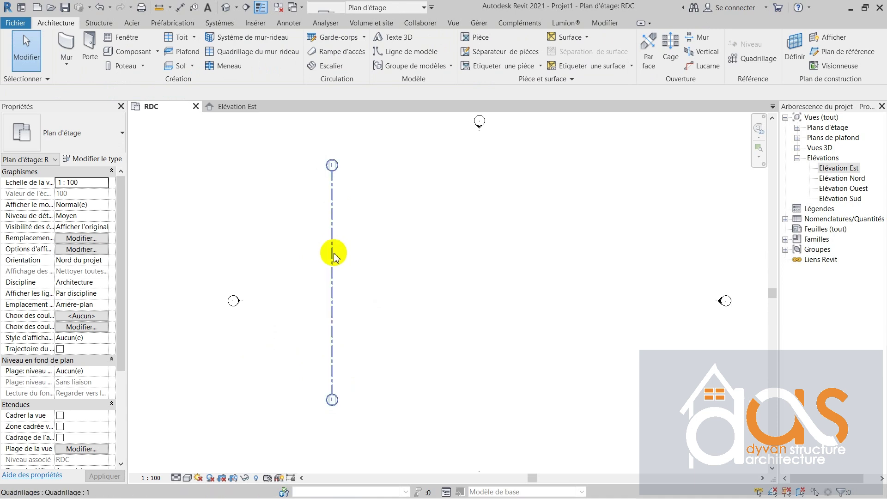
Step: Copy the vertical grid line horizontally to the east at a distance of 1
left_click(332, 254)
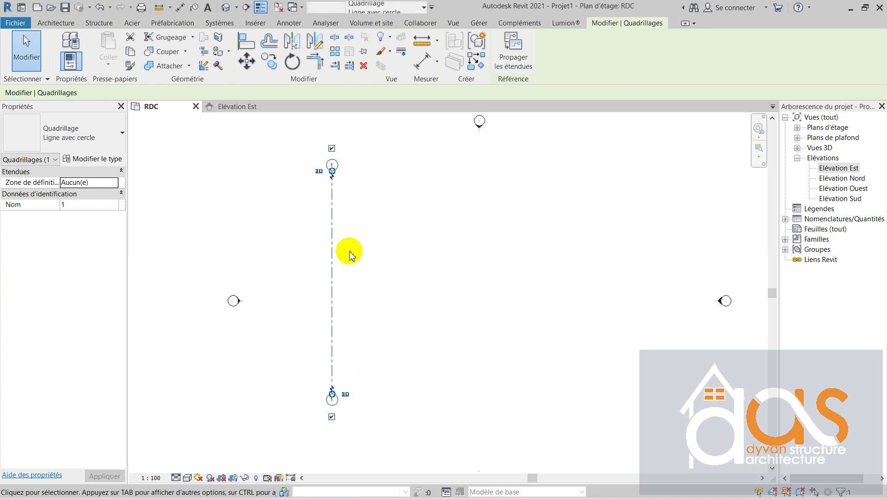
left_click(261, 67)
scroll(279, 205, "down", 1)
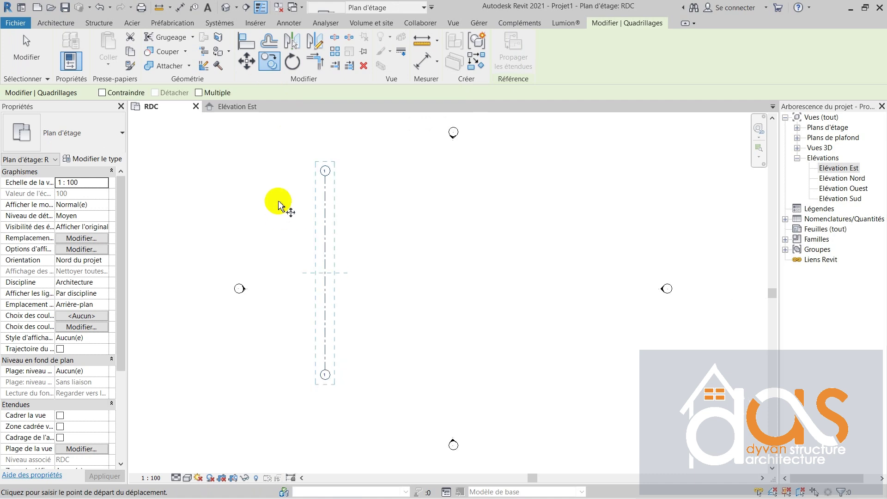
scroll(285, 206, "down", 1)
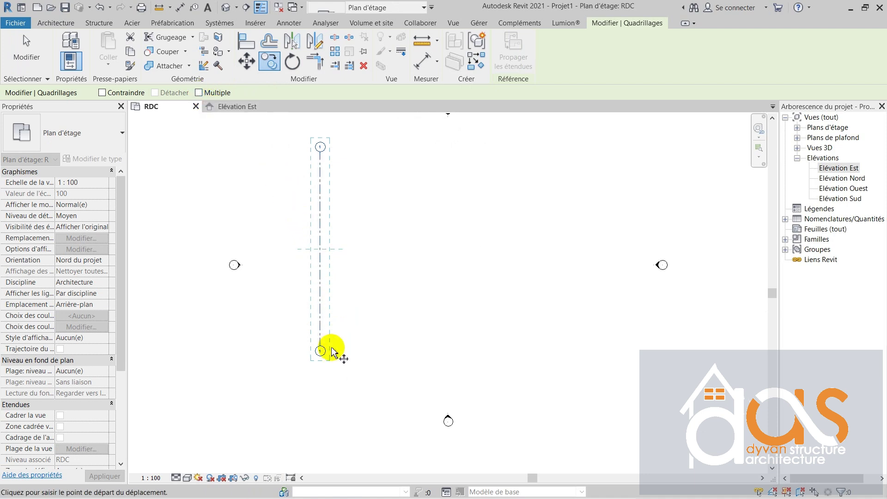
left_click(320, 339)
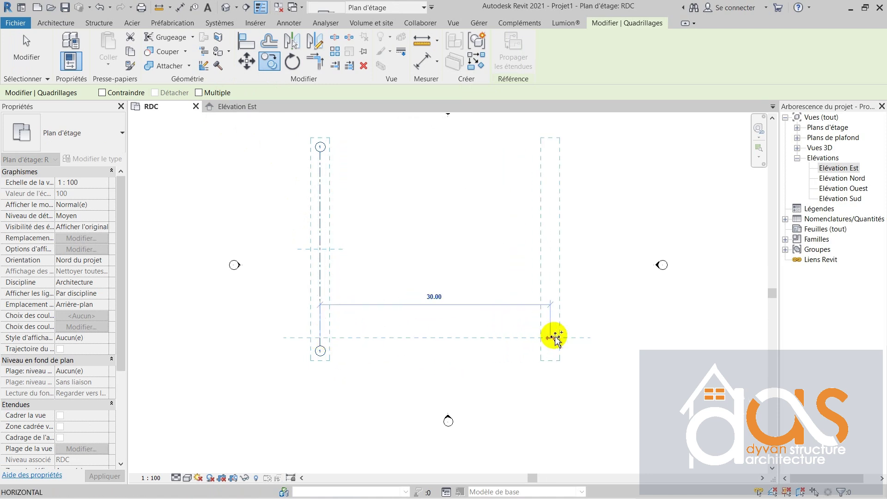
type("1")
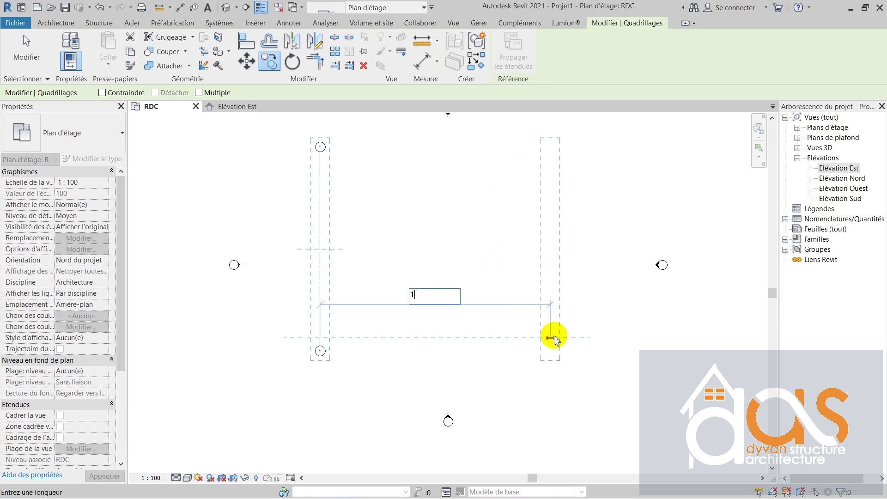
key("Return")
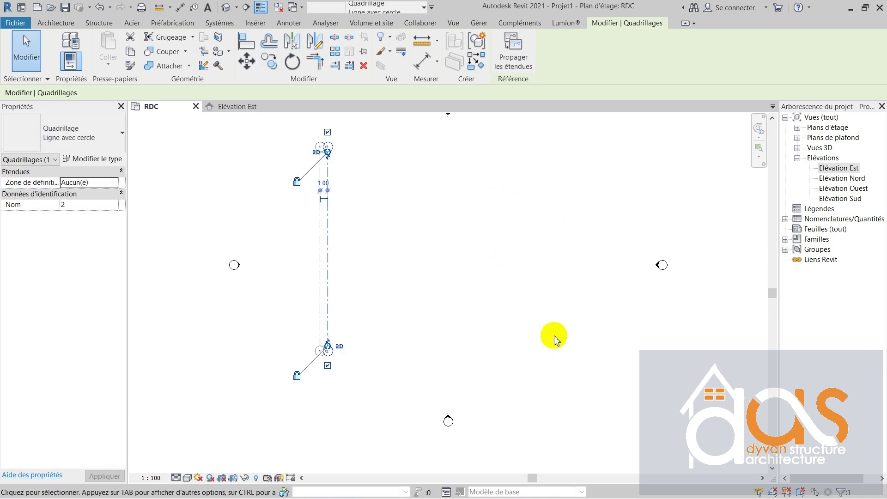
Step: Copy grid line 2 to the east at a distance of 1.93, with multiple copies enabled
left_click(270, 56)
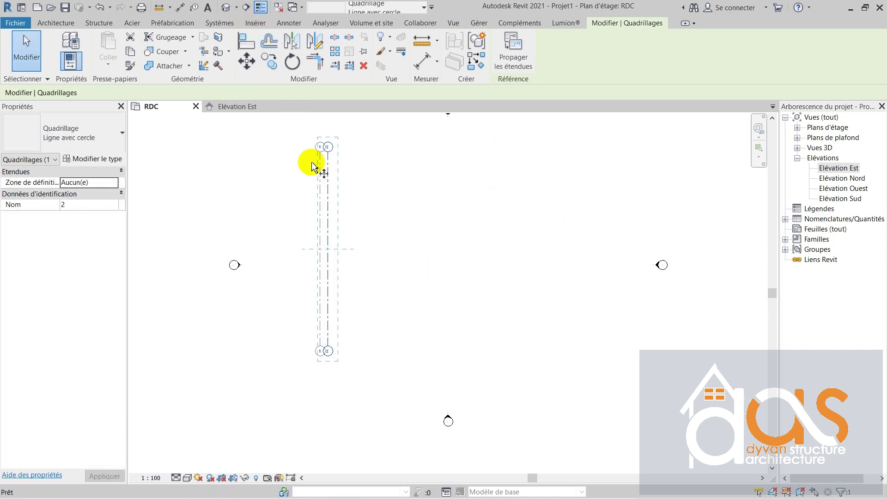
left_click(332, 336)
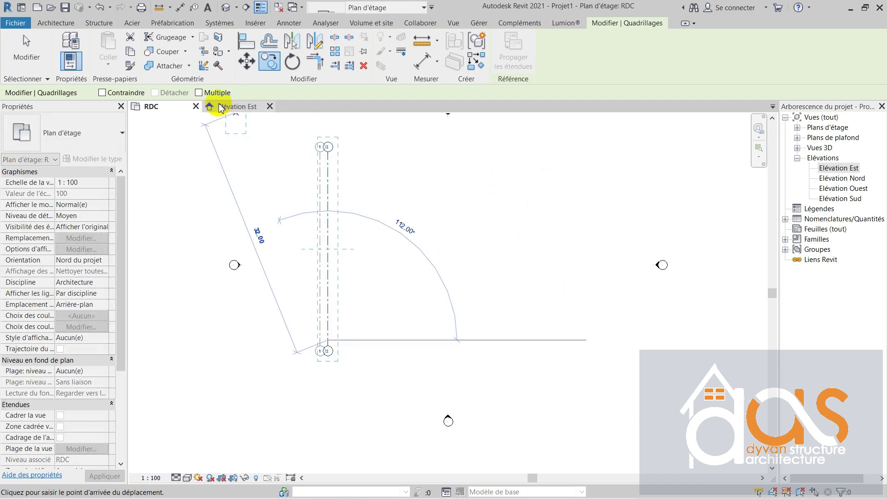
left_click(198, 92)
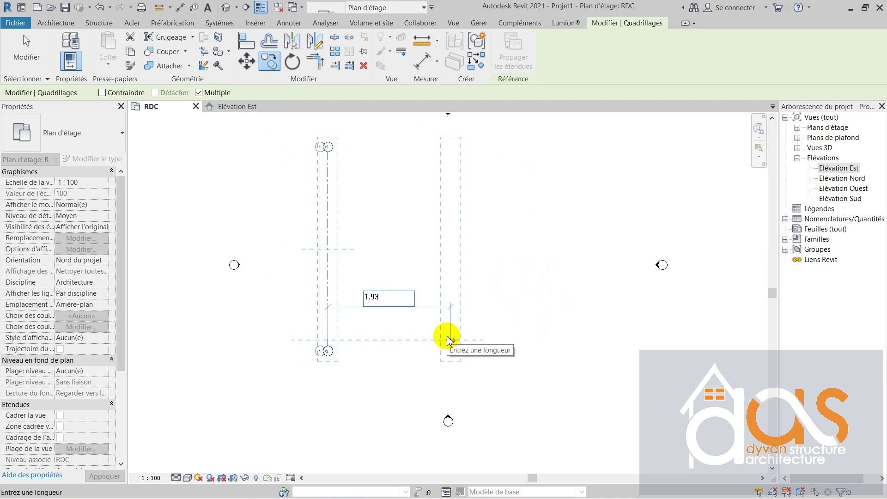
key("Return")
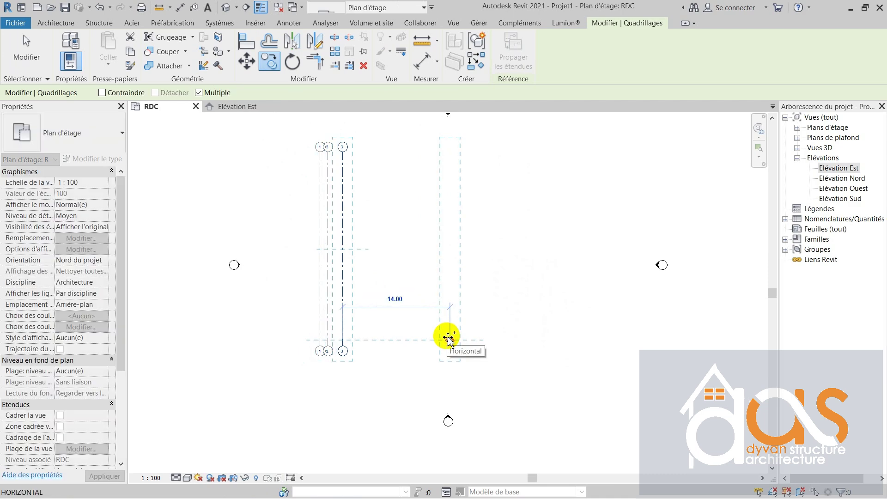
Step: Add two more grid line copies to the east, at successive spacings of 1.08 and 0.93
type("1")
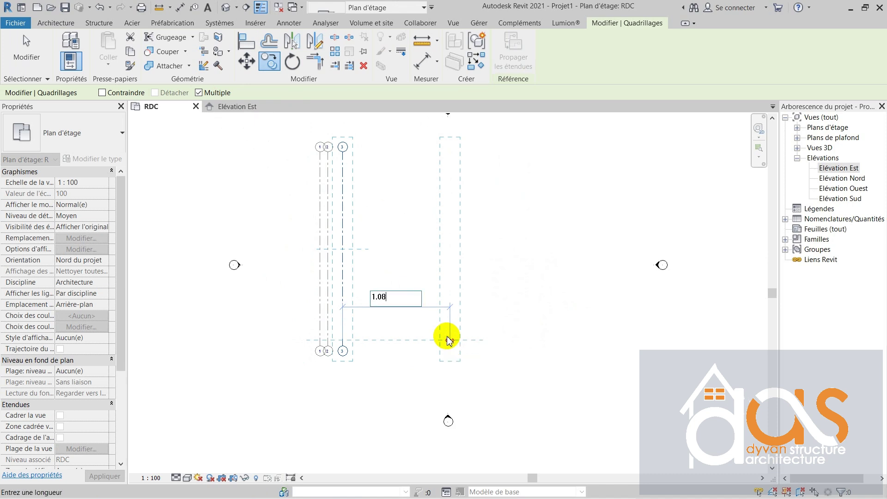
type(".08")
key("Return")
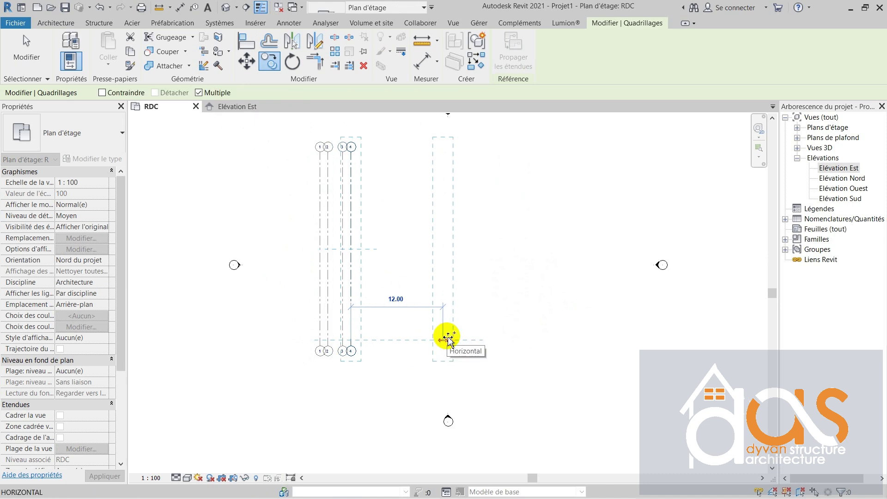
type("0.")
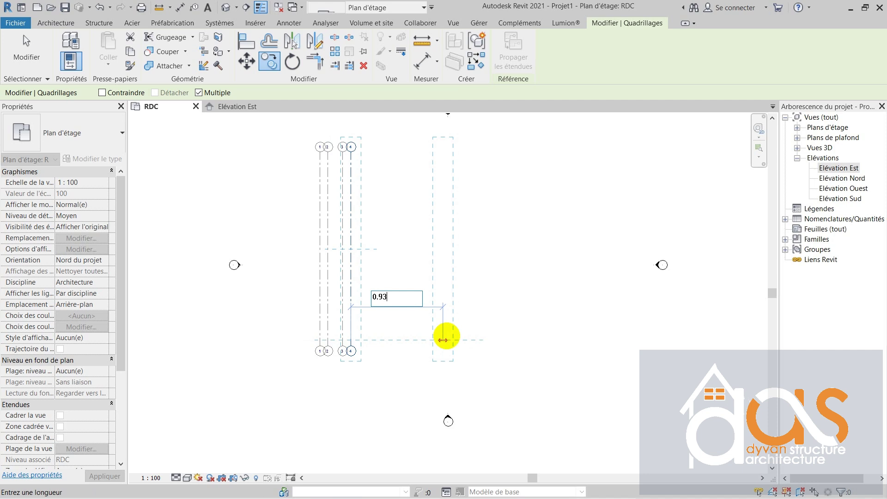
type("93")
key("Return")
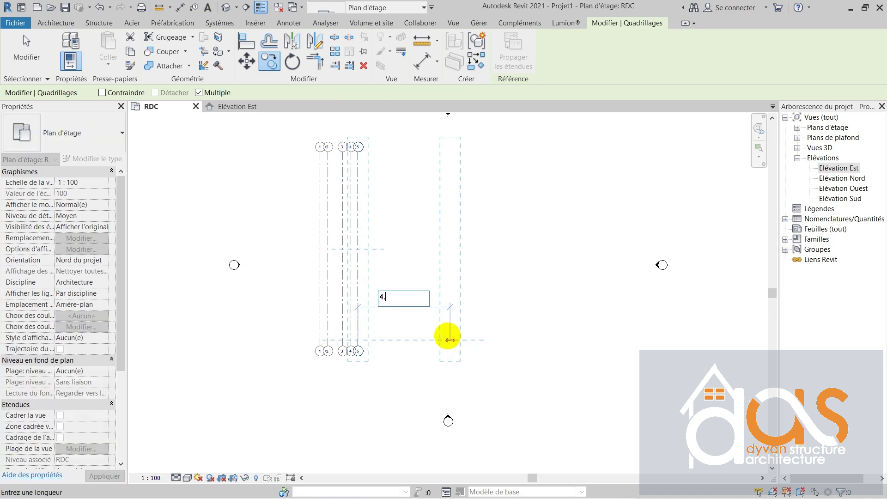
Step: Place two further grid line copies to the east of line 5, at successive spacings of 4.08 and 1.18, and end the copying
type("4.08")
key("Return")
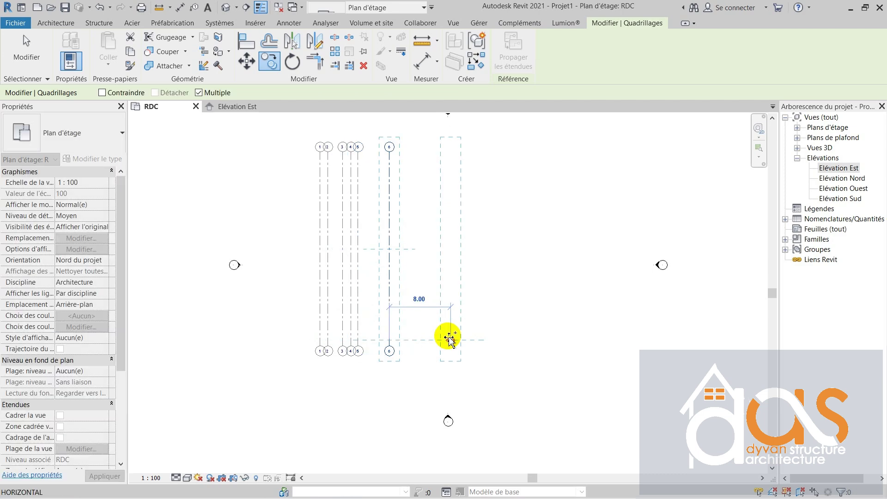
type("1")
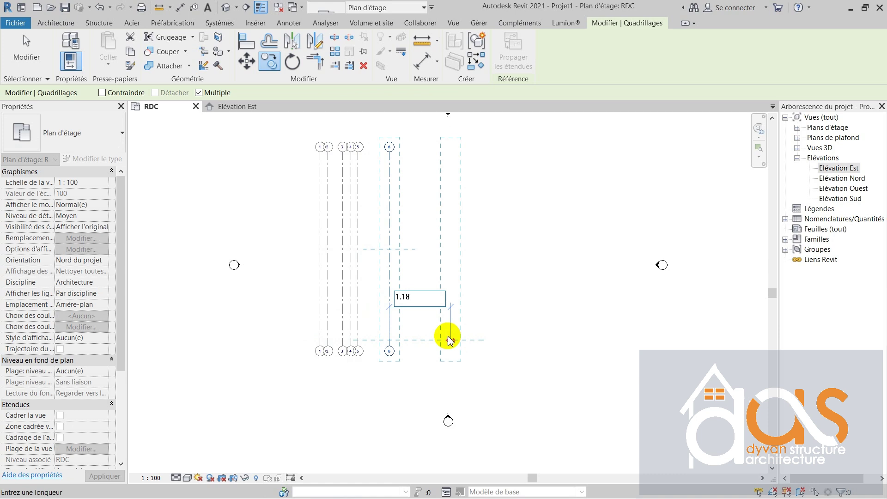
type(".18")
key("Return")
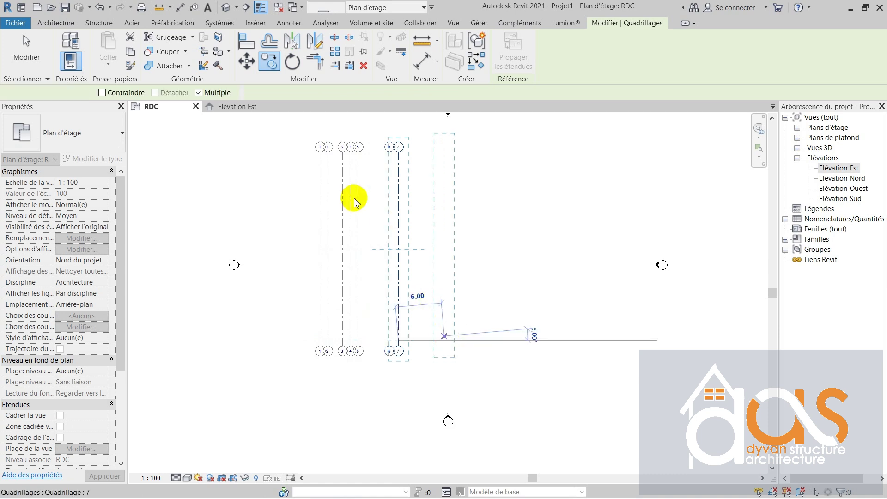
key("Escape")
scroll(370, 265, "up", 2)
key("Escape")
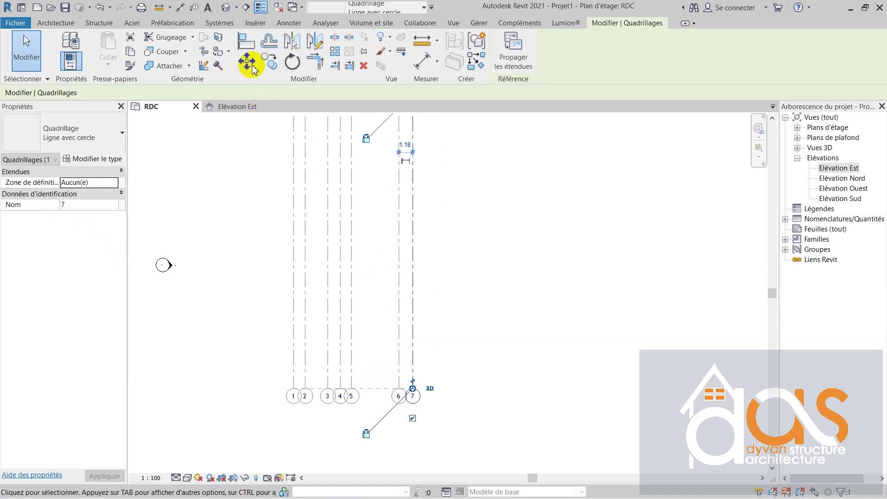
Step: Draw a horizontal grid line from west to east across grid lines 1 to 7, just above their lower bubbles
left_click(56, 23)
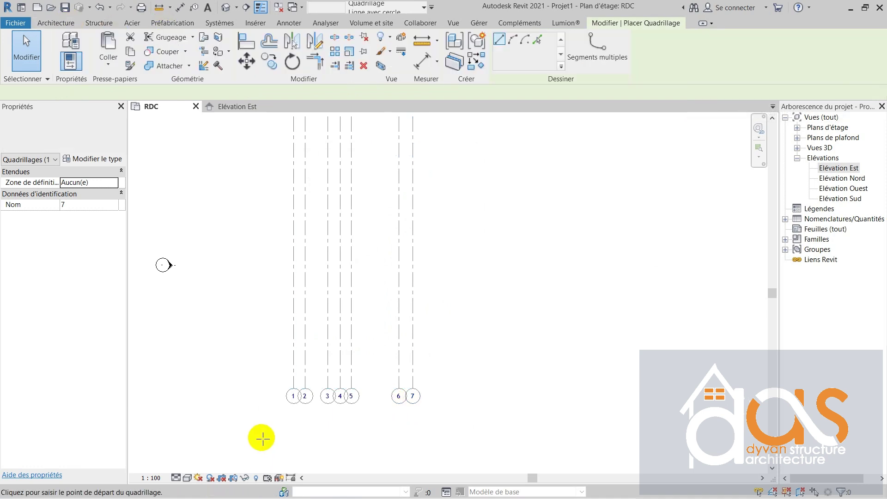
scroll(266, 418, "up", 3)
left_click(225, 308)
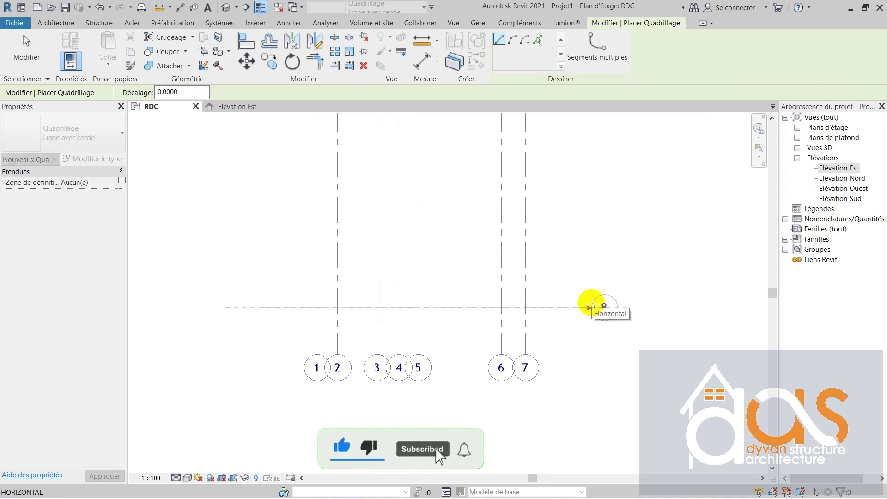
left_click(564, 307)
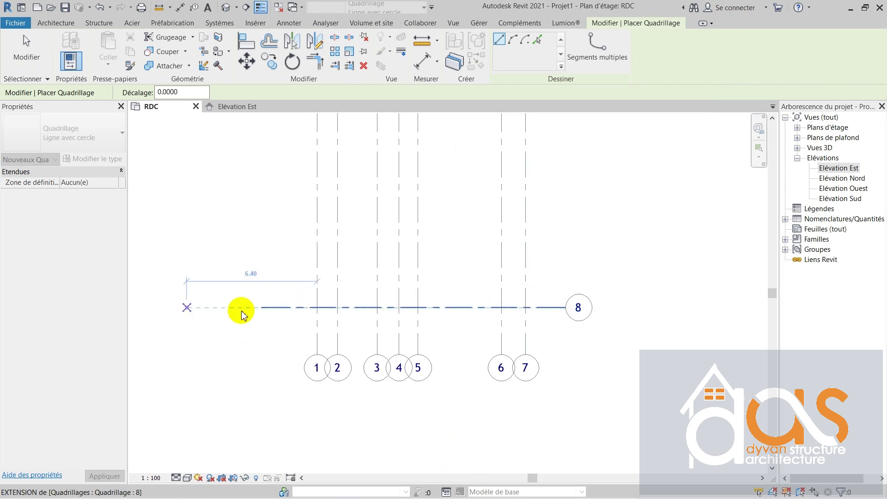
key("Escape")
key("Escape")
Step: Show the bubble at the west end of the horizontal grid line and rename the grid A
left_click(293, 309)
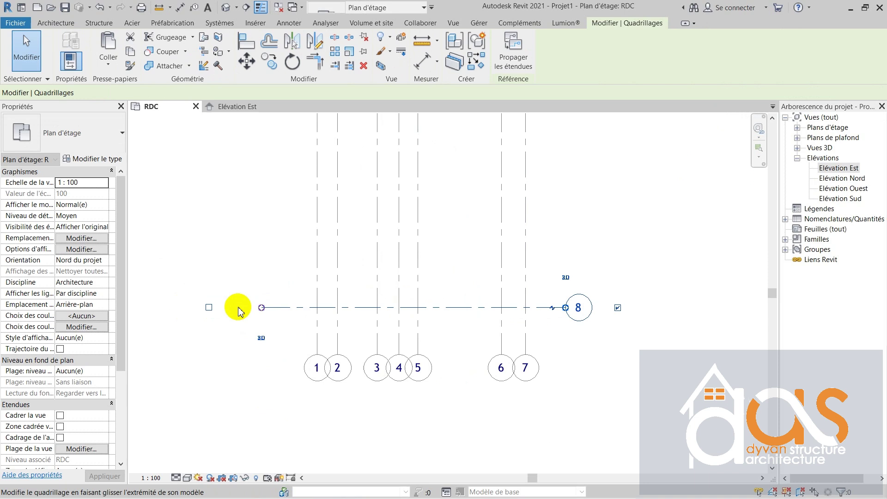
left_click(209, 307)
left_click(579, 308)
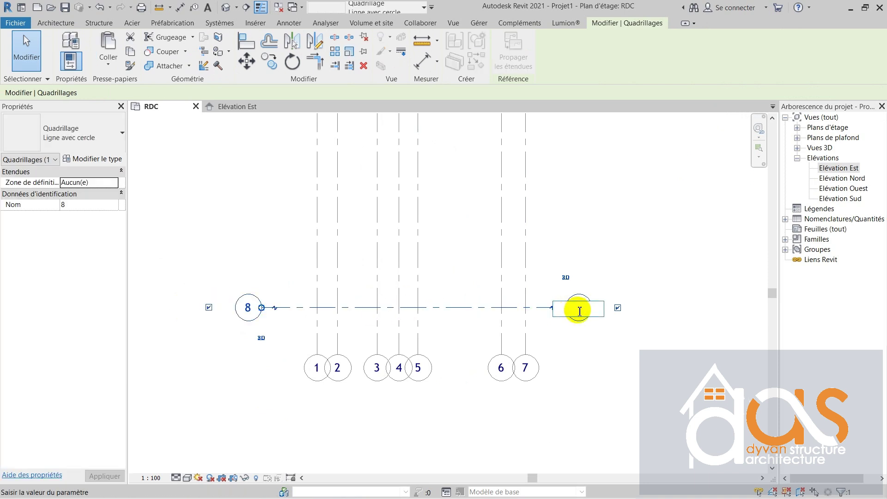
key("Return")
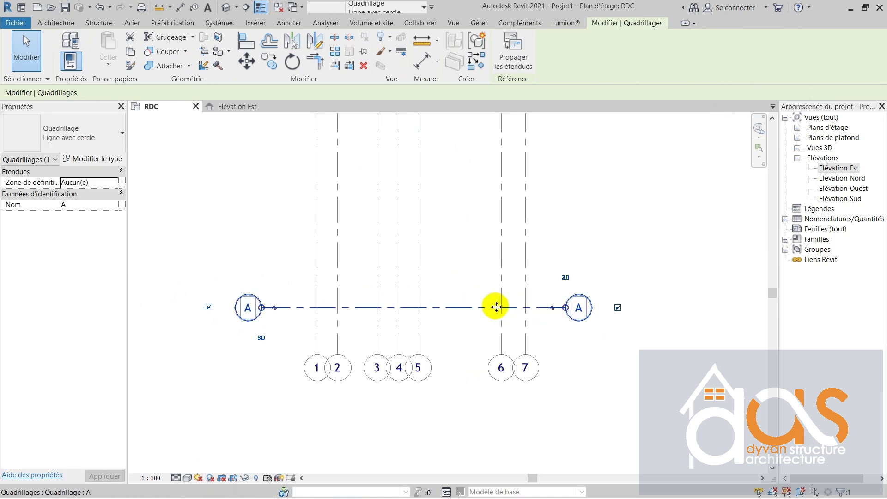
Step: Copy grid line A to the north at a distance of 2, starting from its intersection with grid line 2
left_click(268, 44)
left_click(269, 60)
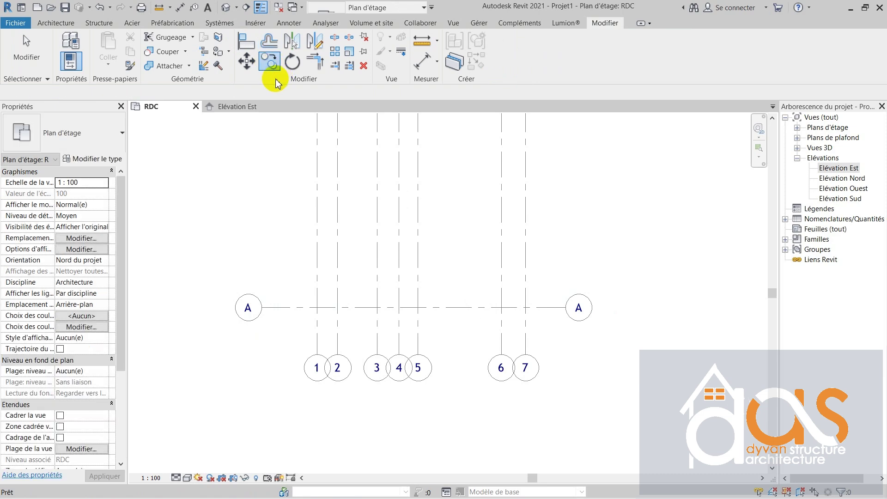
left_click(352, 308)
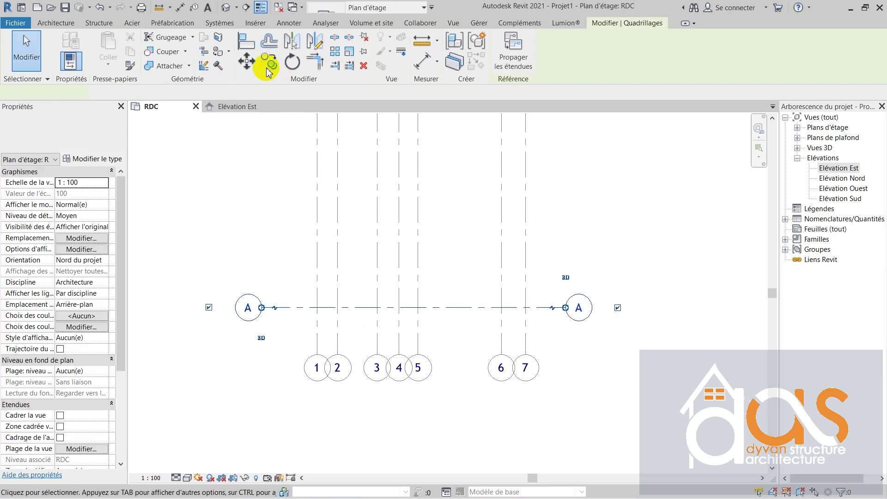
key("r")
key("e")
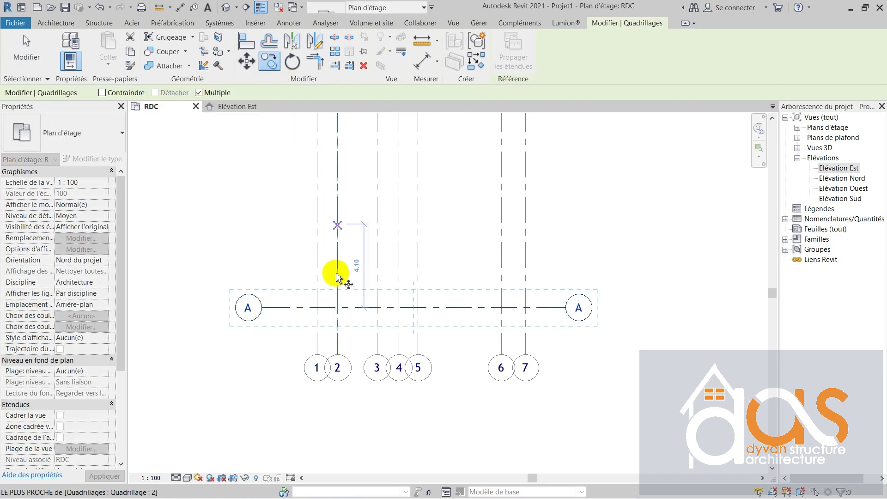
left_click(337, 308)
scroll(338, 359, "down", 4)
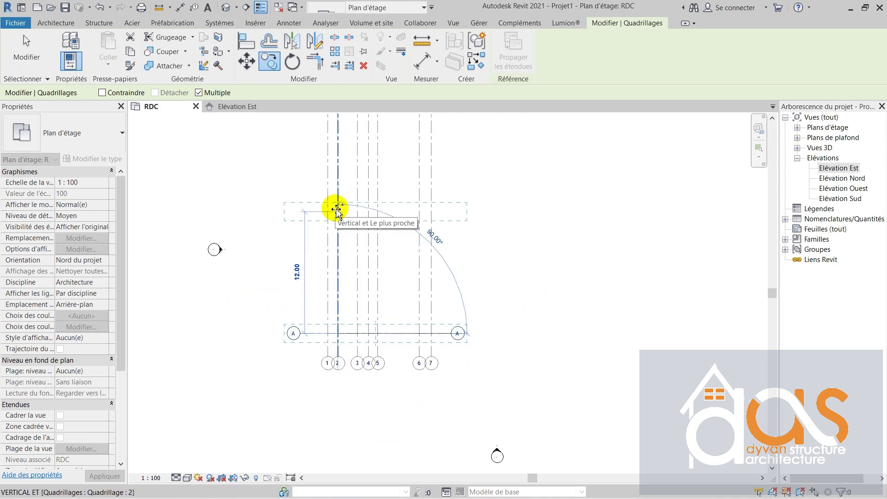
type("10")
key("Return")
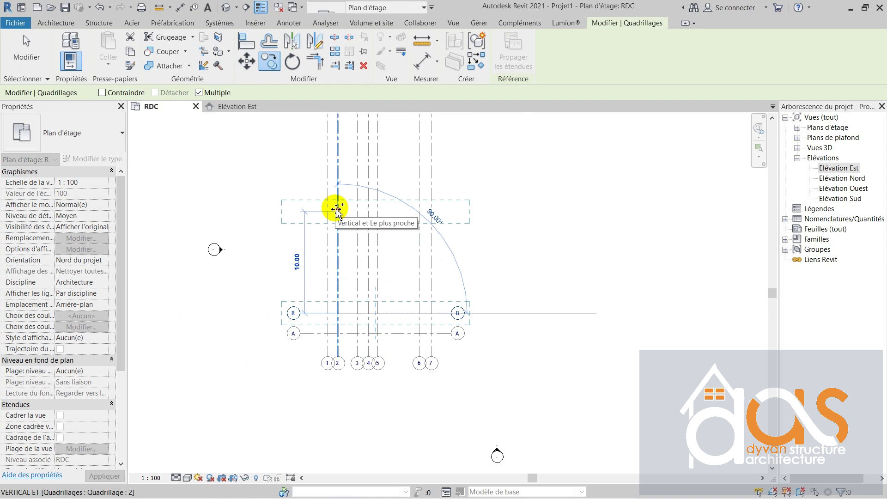
Step: Add two more horizontal grid line copies north of line B, at successive spacings of 1 and 0.98
type("1")
key("Return")
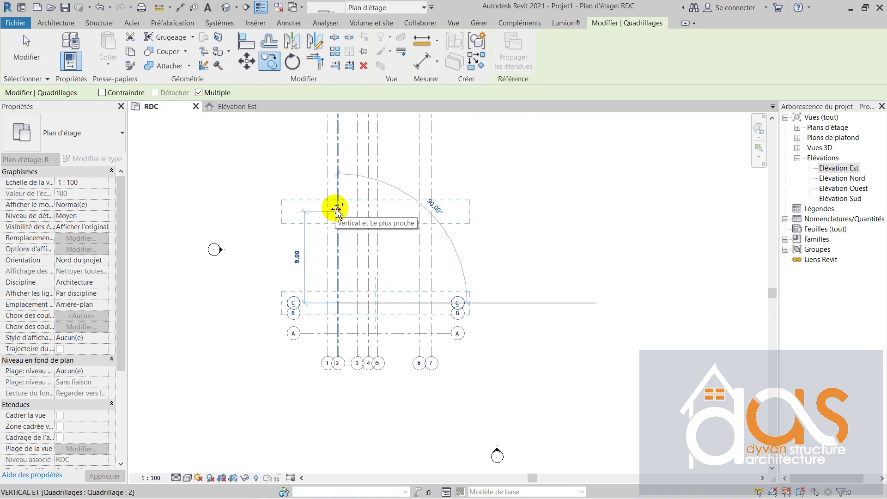
type("0.")
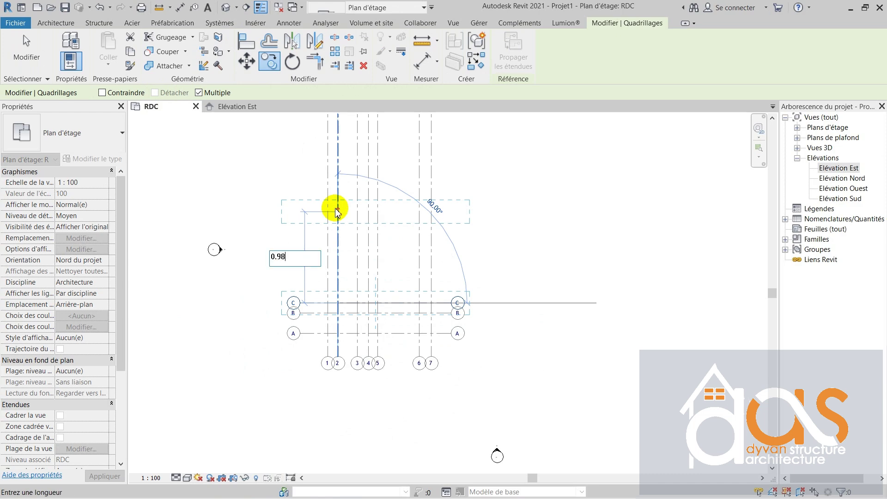
type("98")
key("Return")
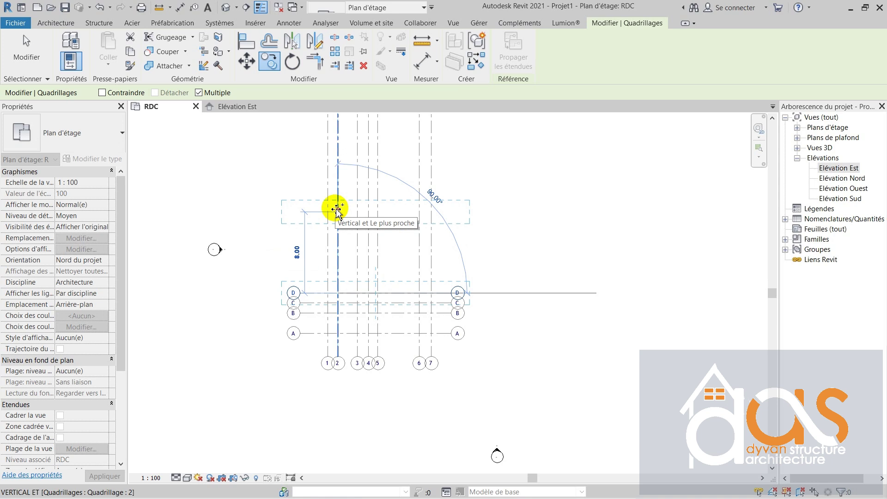
Step: Place three further grid line copies north of line D, at successive spacings of 2, 1.1 and 0.6
type("2")
key("Return")
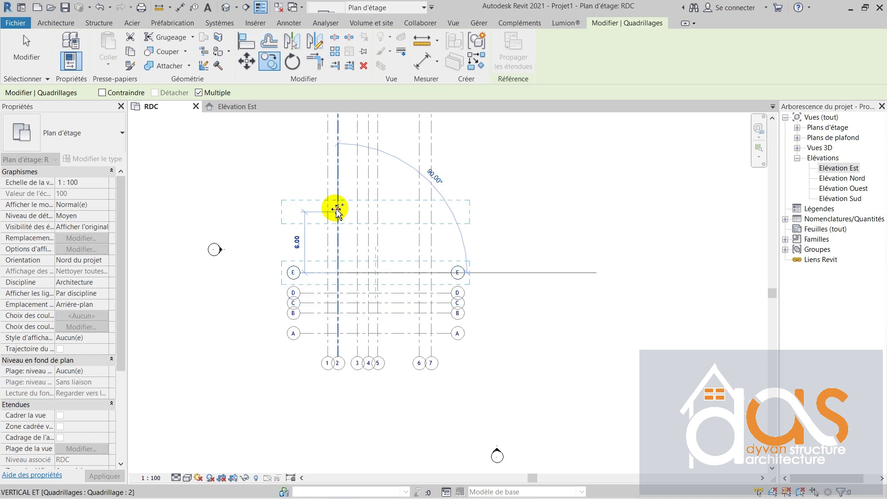
type("1.1")
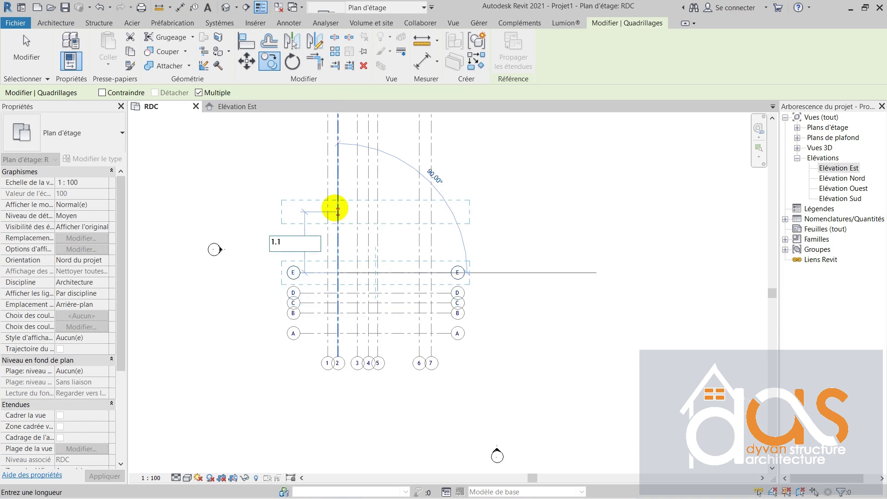
key("Return")
type("0.6")
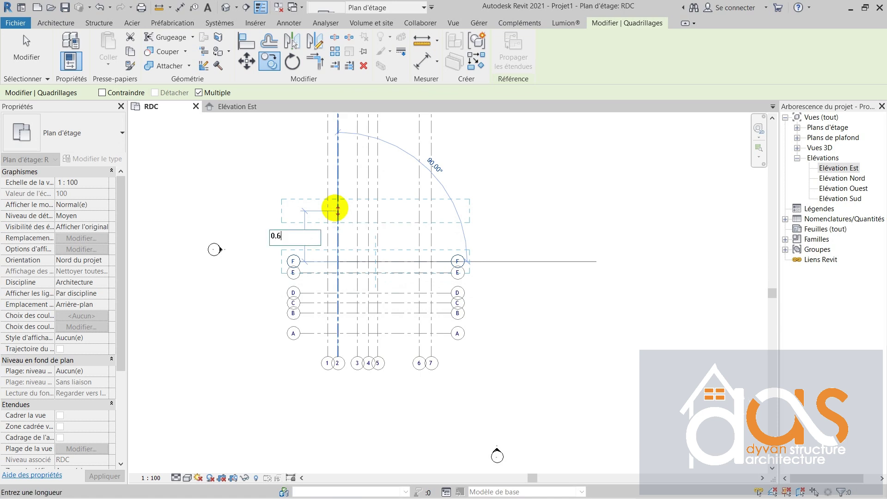
key("Return")
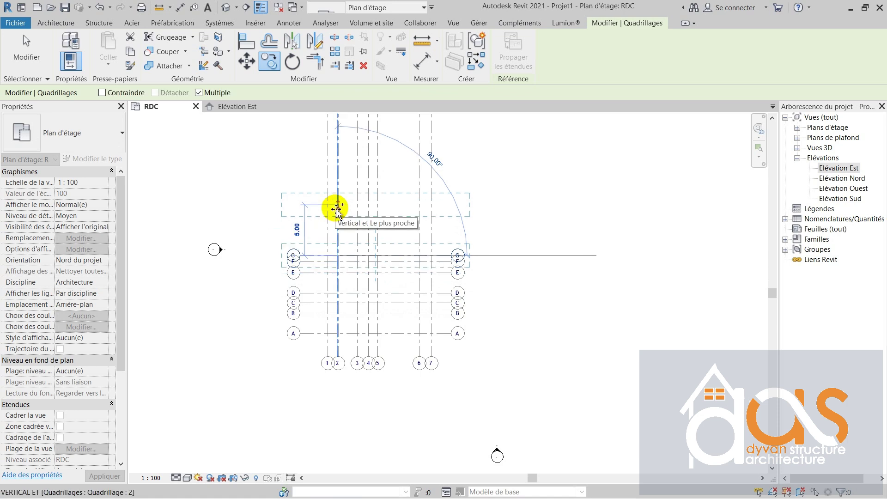
Step: Place the last two grid line copies north of line G, at successive spacings of 4 and 1.2, and end the copying
type("4")
key("Return")
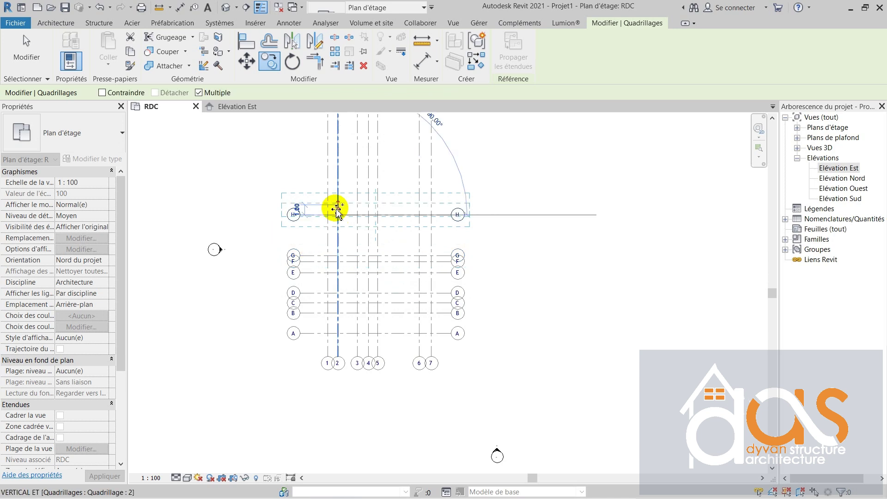
type("1")
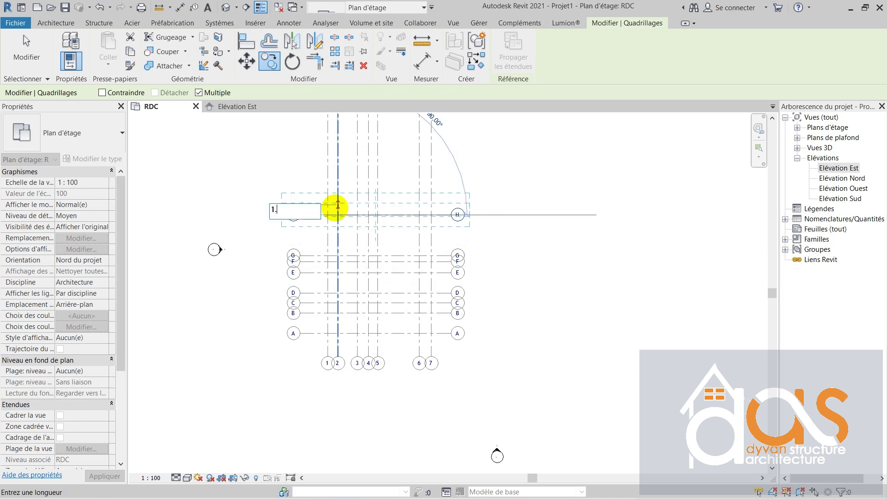
type(".2")
key("Return")
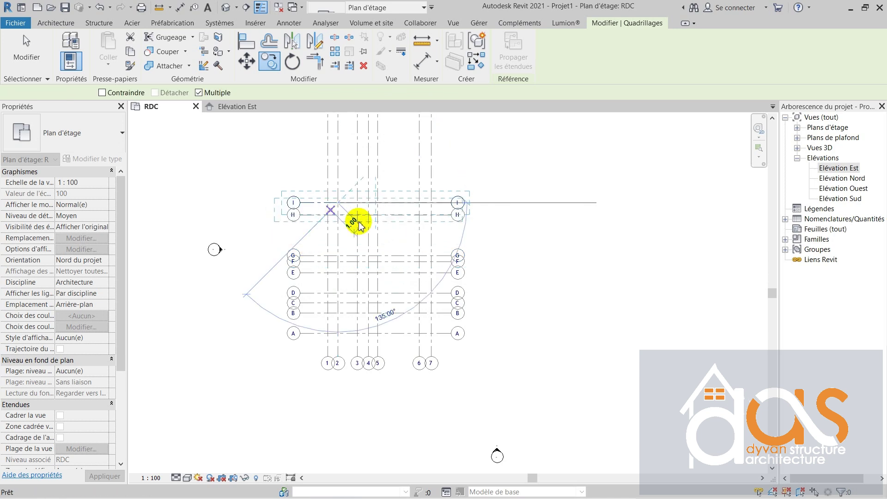
key("Escape")
Step: Shorten the north ends of vertical grid lines 1 to 7 so their bubbles sit just above grid line I
scroll(377, 297, "down", 1)
left_click(334, 129)
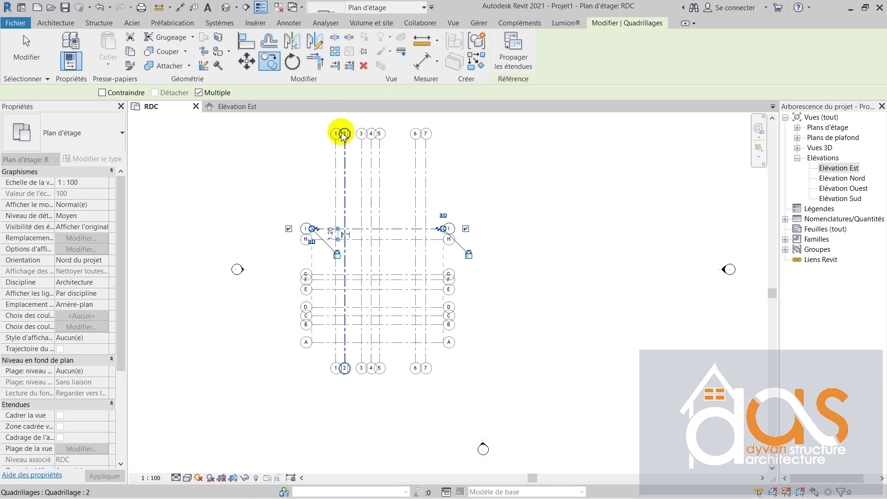
scroll(337, 134, "up", 2)
left_click(334, 157)
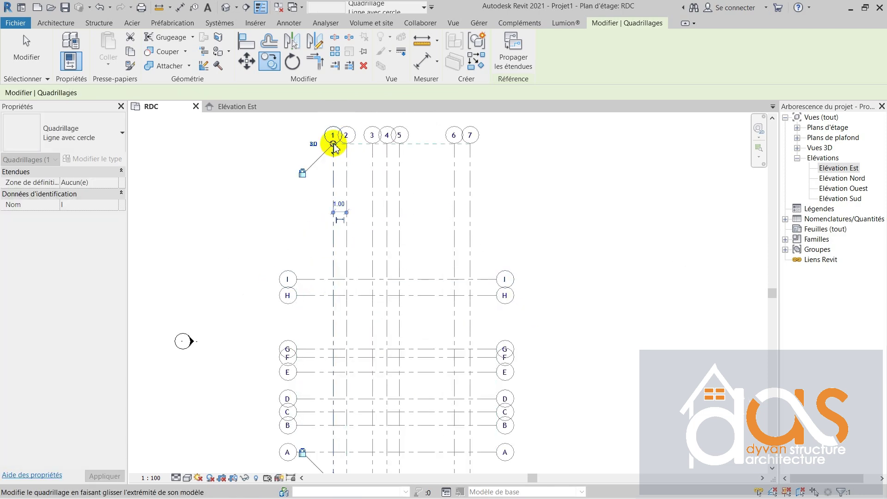
left_click_drag(333, 144, 333, 248)
left_click(426, 253)
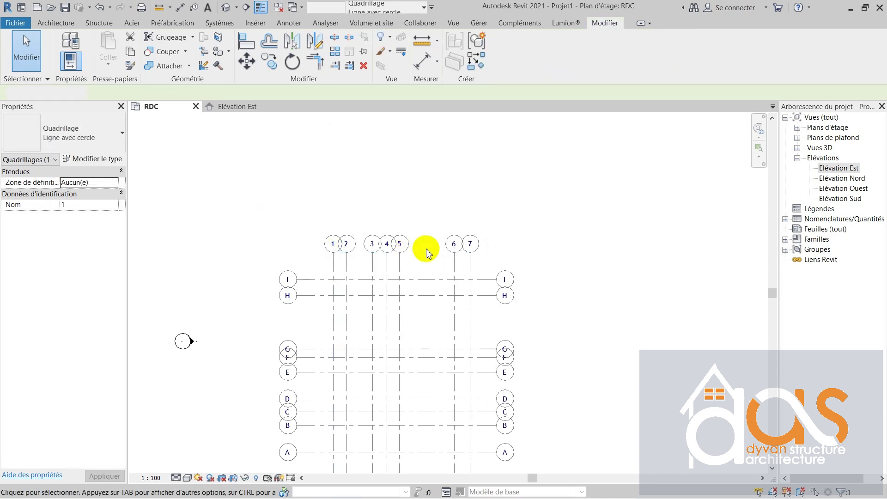
Step: Set the RDC floor plan's view scale to 1:50
scroll(344, 328, "down", 4)
scroll(237, 342, "down", 1)
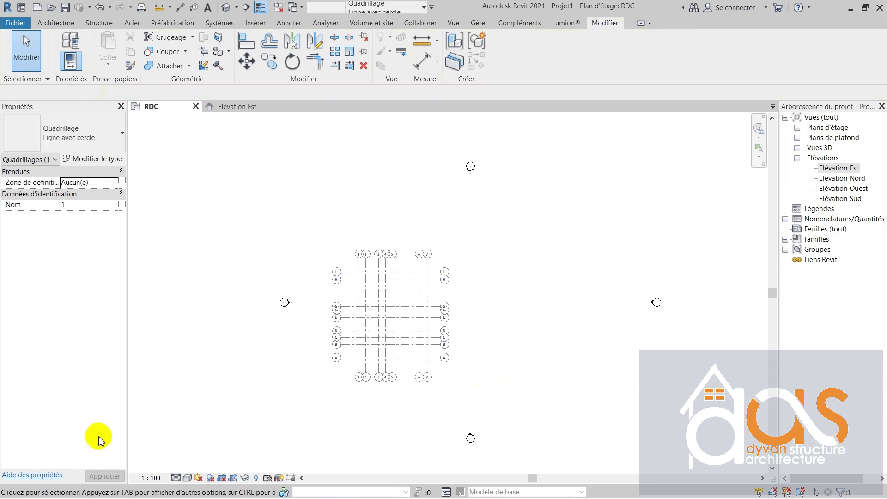
left_click(149, 479)
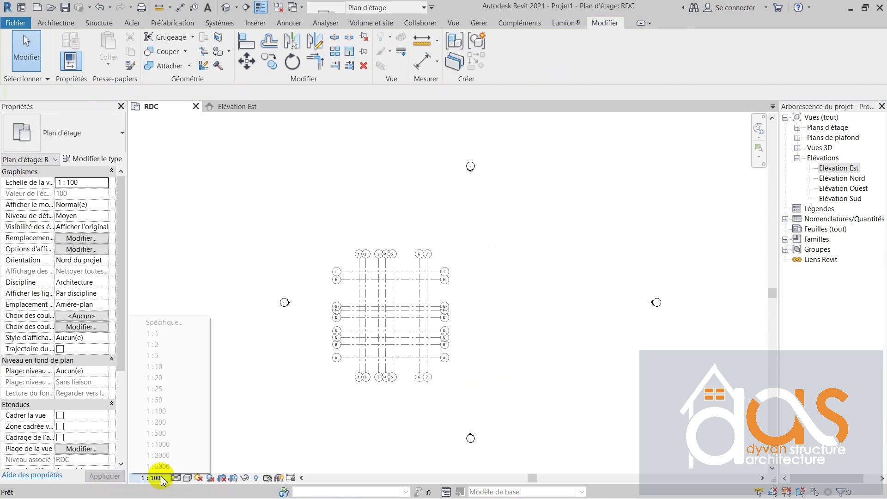
left_click(157, 399)
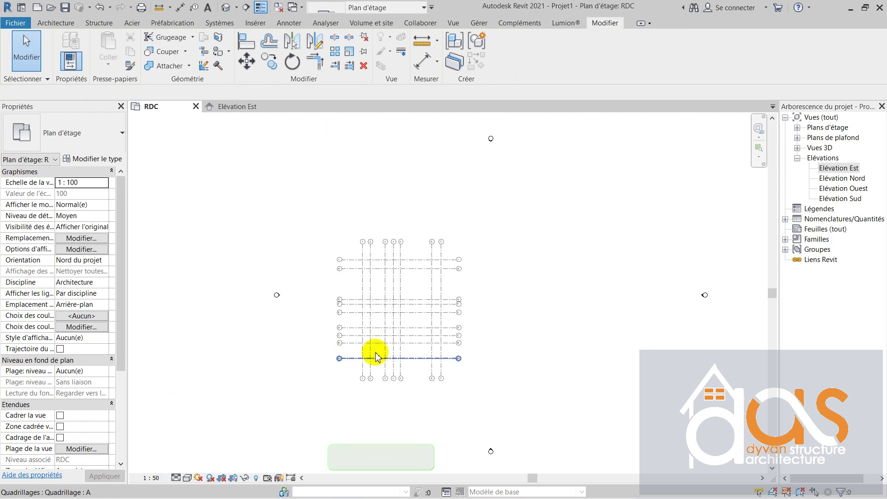
scroll(376, 356, "up", 4)
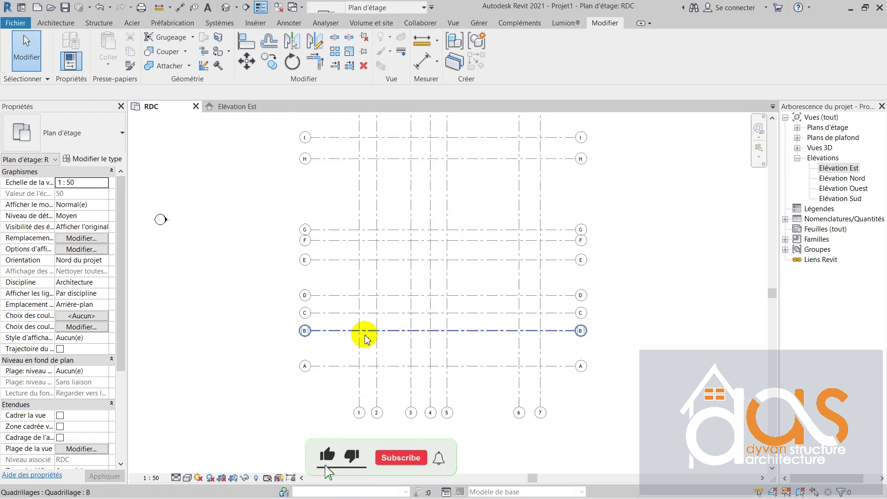
scroll(362, 349, "down", 2)
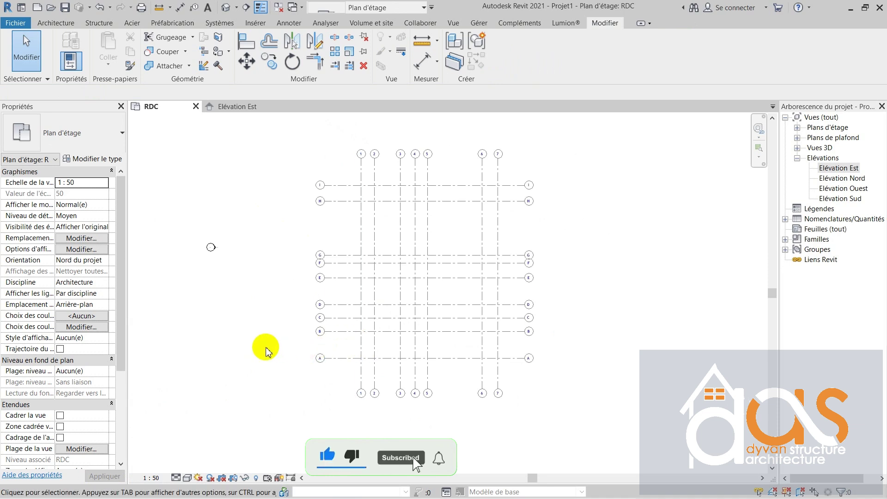
scroll(263, 348, "down", 1)
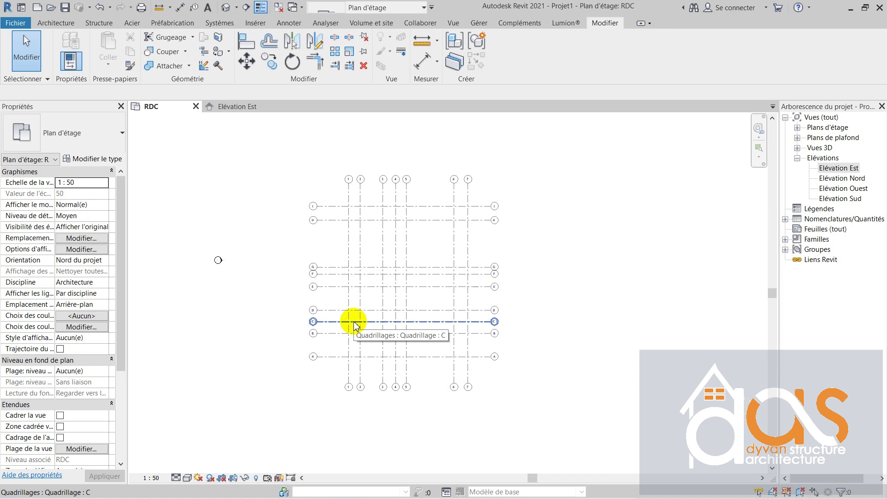
Step: Start the architectural Wall tool and duplicate the wall type Générique - Ext. 200 mm under the name MUR EXTERIEUR
left_click(65, 25)
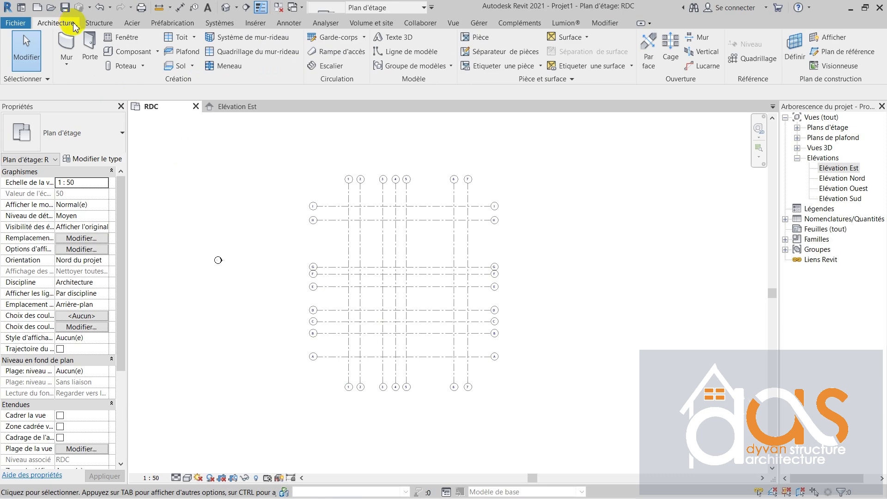
left_click(68, 45)
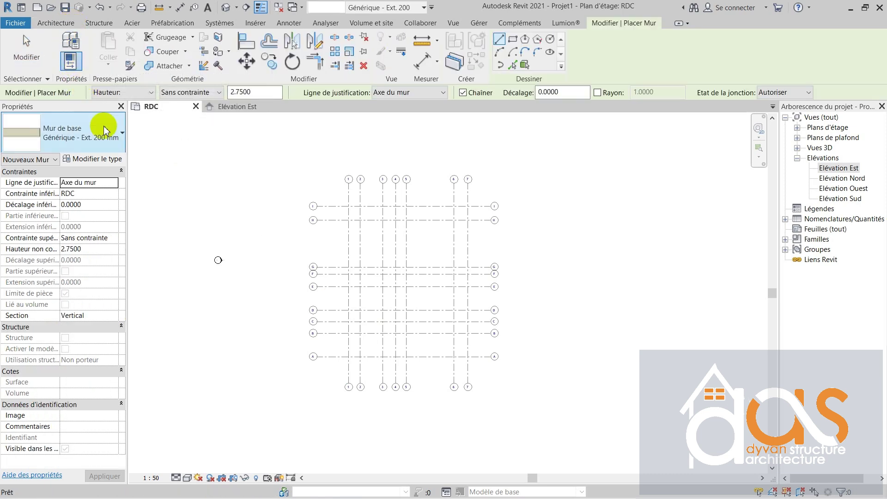
left_click(109, 159)
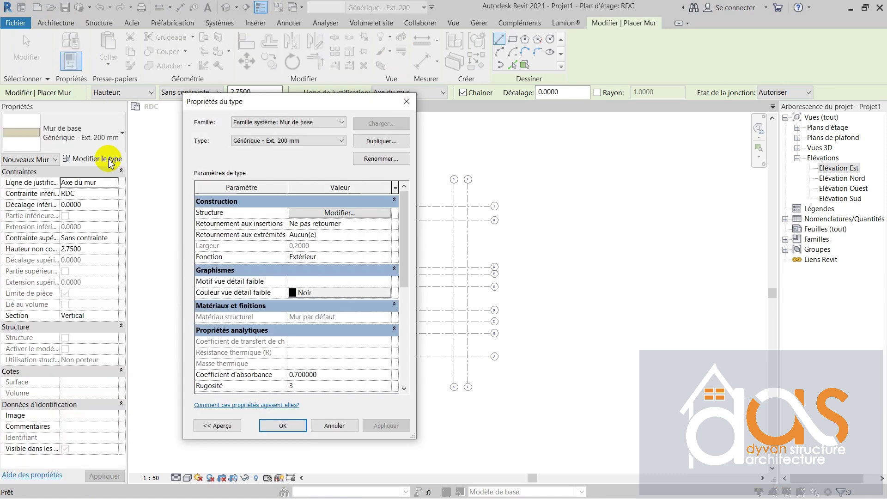
left_click(381, 141)
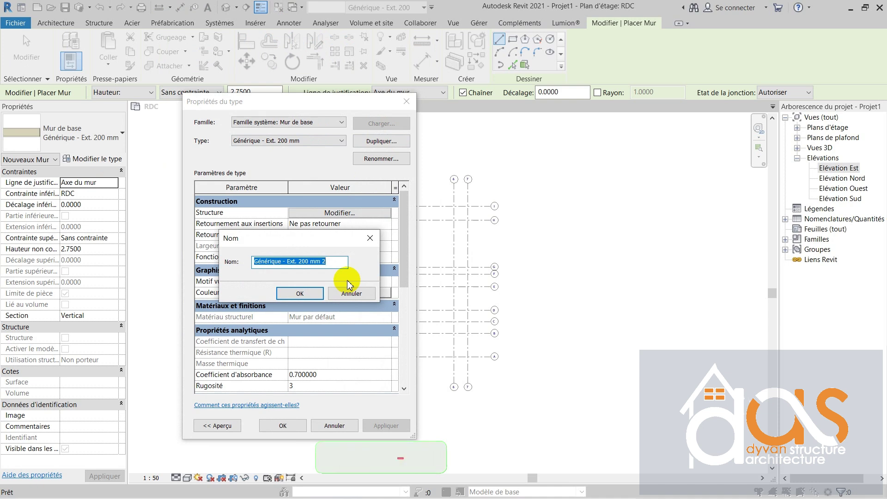
type("MU")
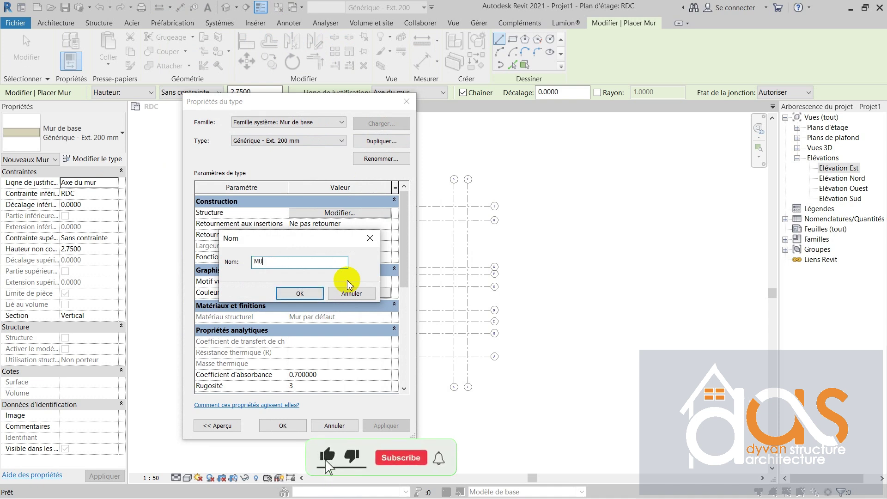
type("R E")
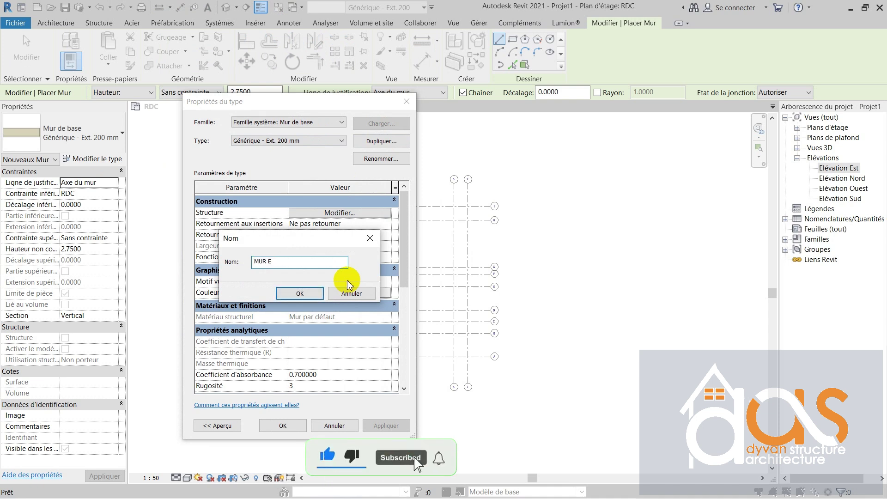
type("XTER")
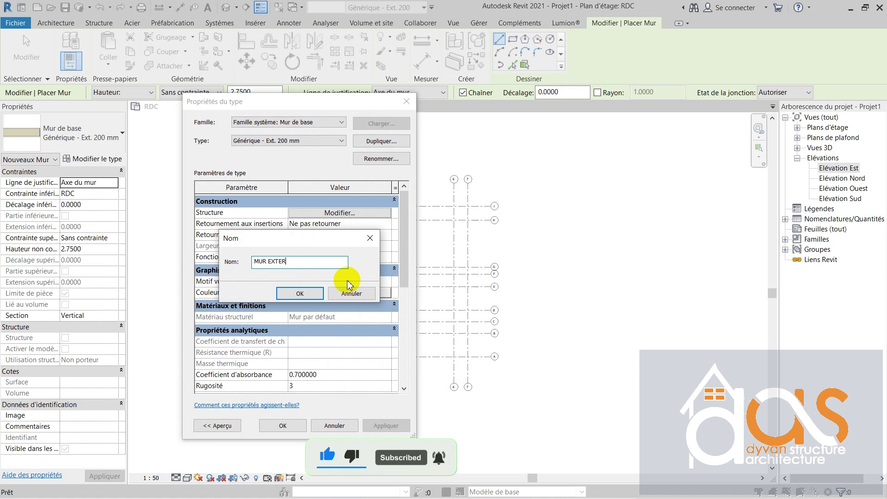
type("IEUR")
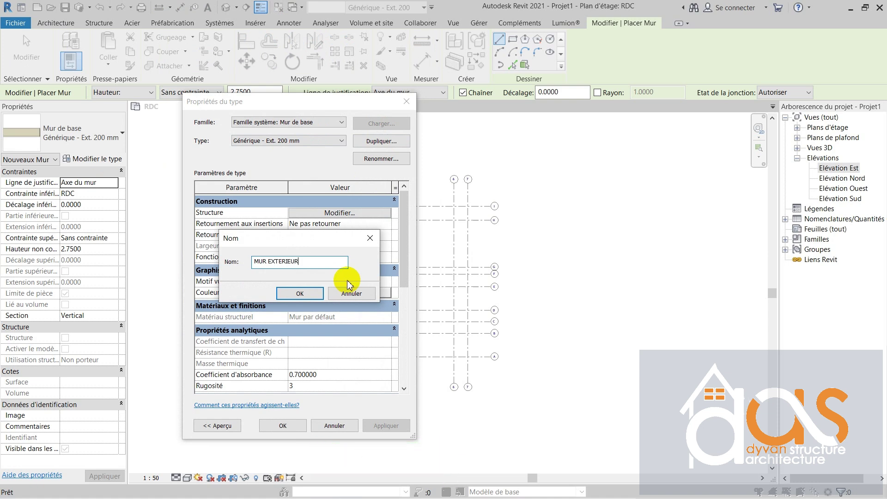
left_click(300, 294)
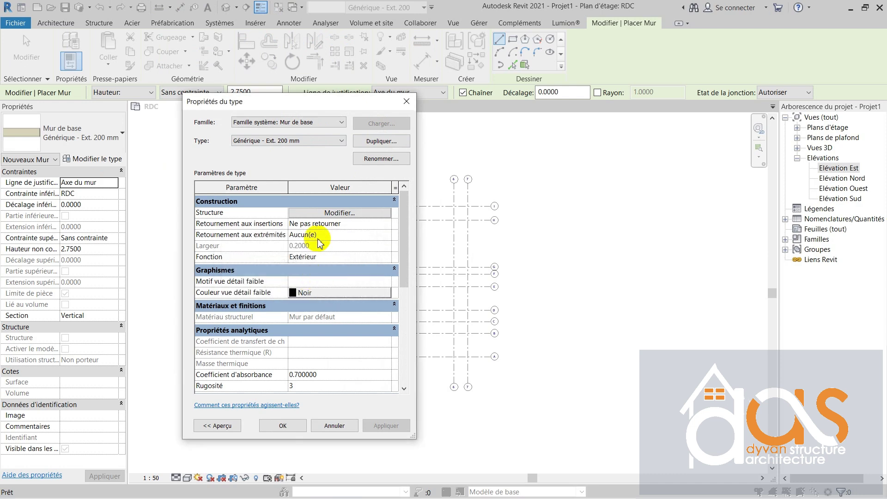
Step: Open the layer structure of MUR EXTERIEUR and set the load-bearing core layer's thickness to 0.15
left_click(340, 212)
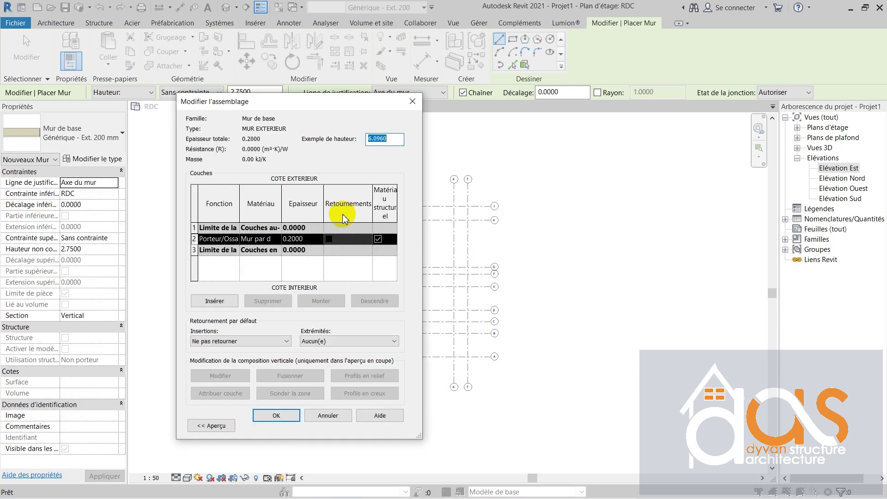
left_click(305, 240)
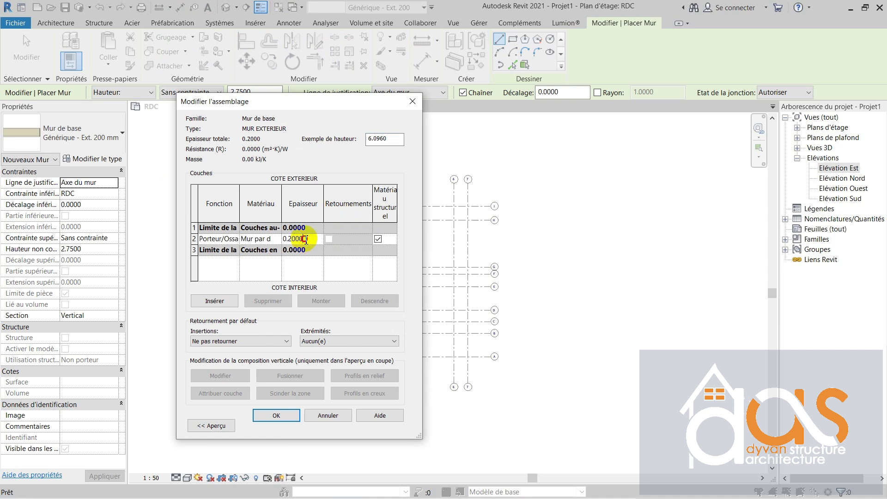
left_click_drag(306, 240, 297, 239)
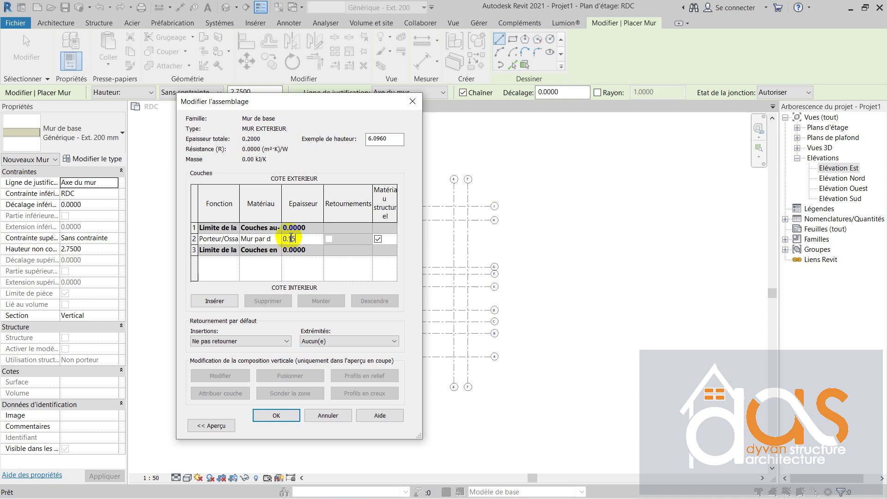
Step: Insert a new layer, move it outside the core boundary on the exterior side and set its thickness to 0.1
left_click(230, 300)
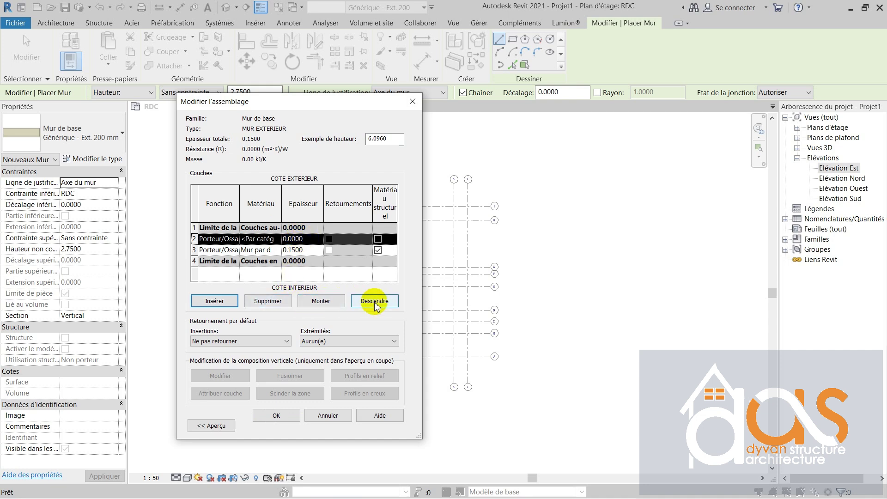
left_click(342, 301)
left_click(307, 227)
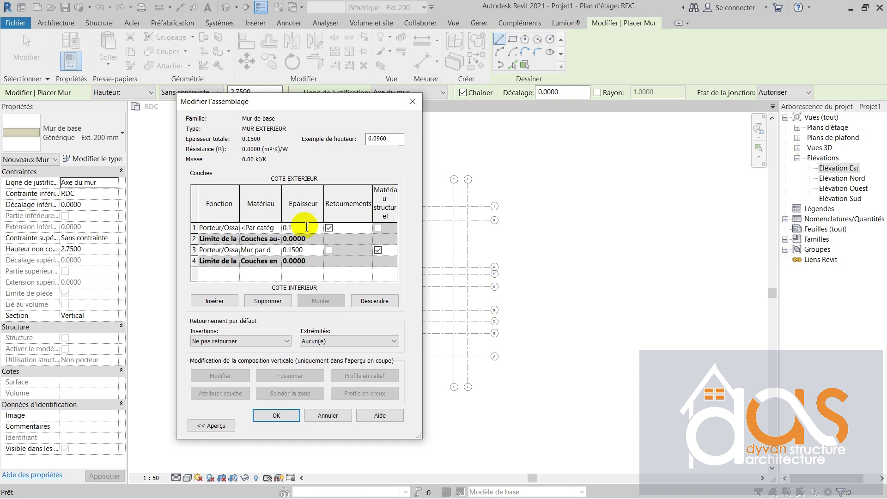
type("0.1")
Step: Search the materials for BRI and pick Brique, commune as the material of the 0.15 core layer
left_click(276, 251)
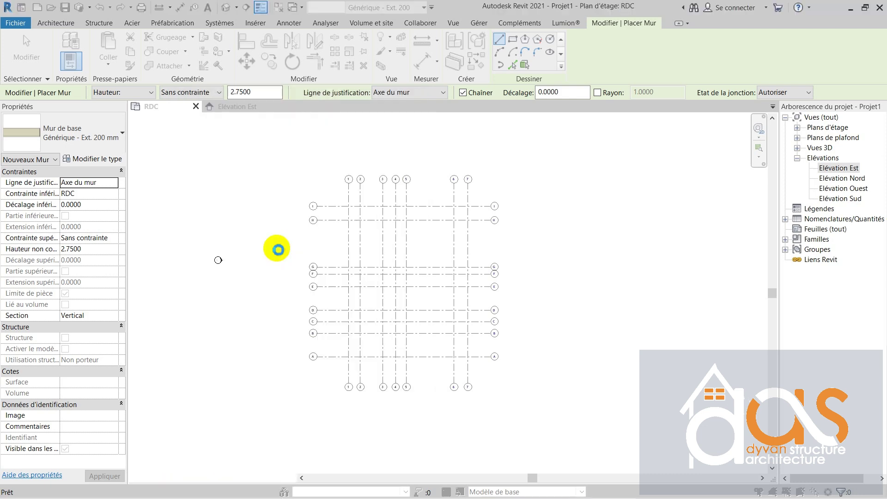
left_click(278, 249)
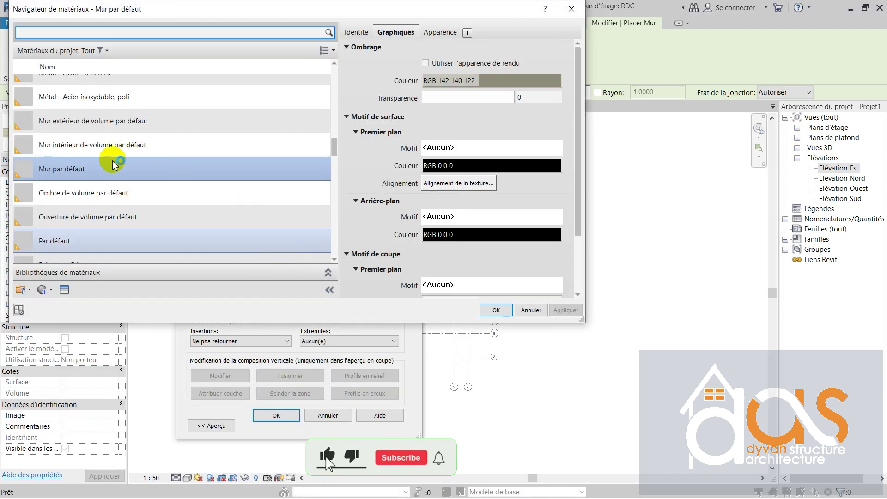
left_click(118, 31)
type("BR")
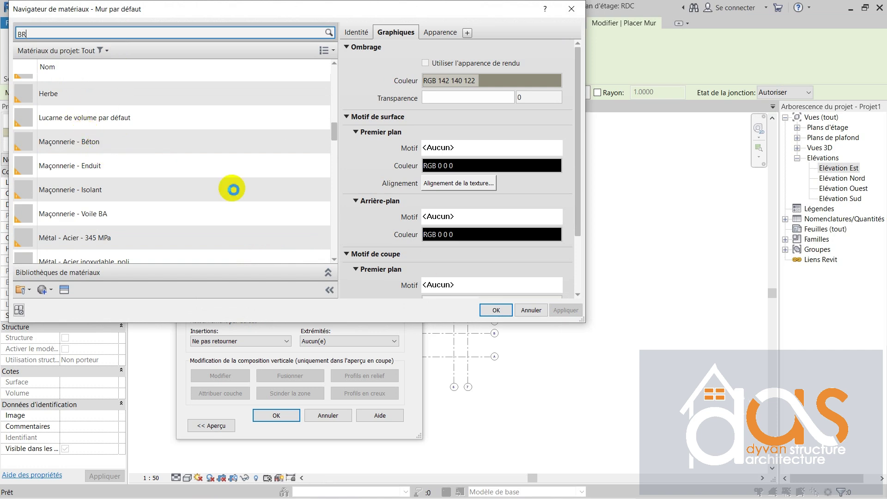
type("I")
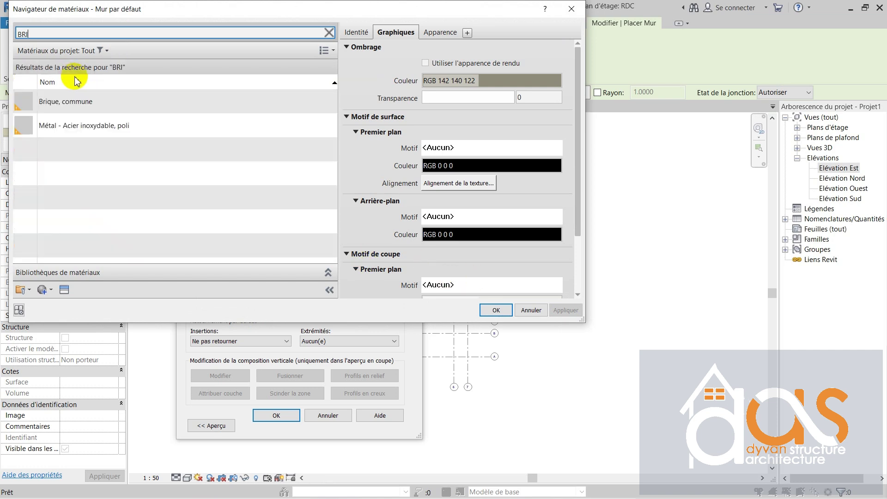
left_click(79, 101)
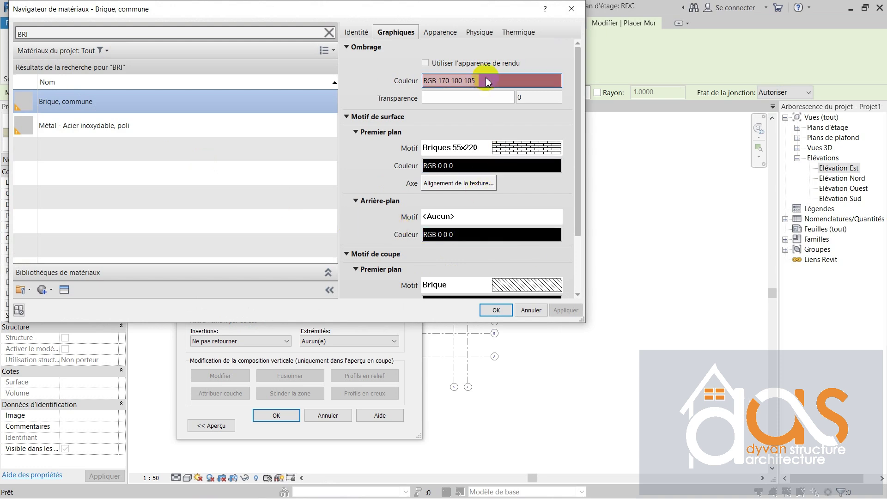
Step: Set the brick material's foreground cut pattern to solid fill in light pink, RGB 255 185 185
scroll(498, 248, "down", 3)
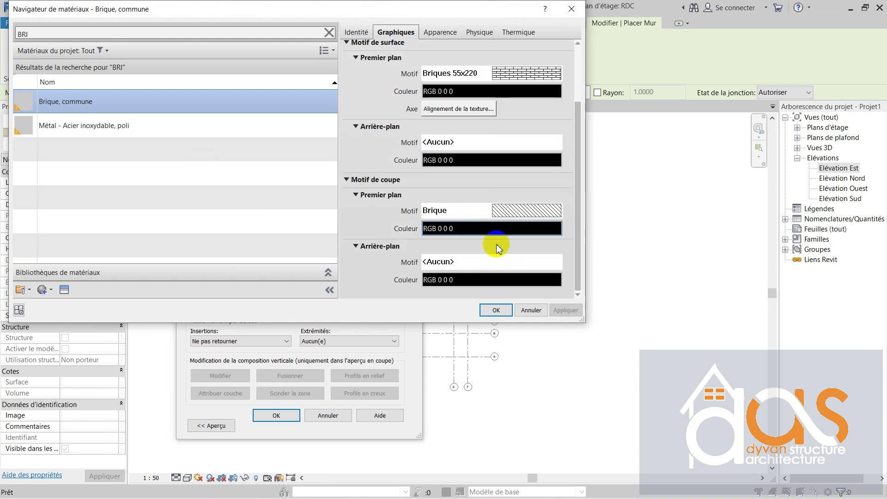
left_click(521, 212)
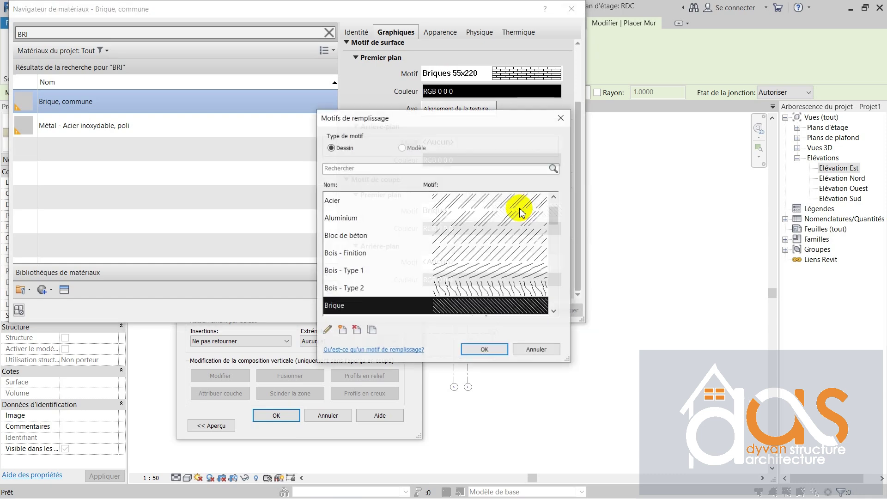
scroll(485, 219, "up", 1)
left_click(483, 223)
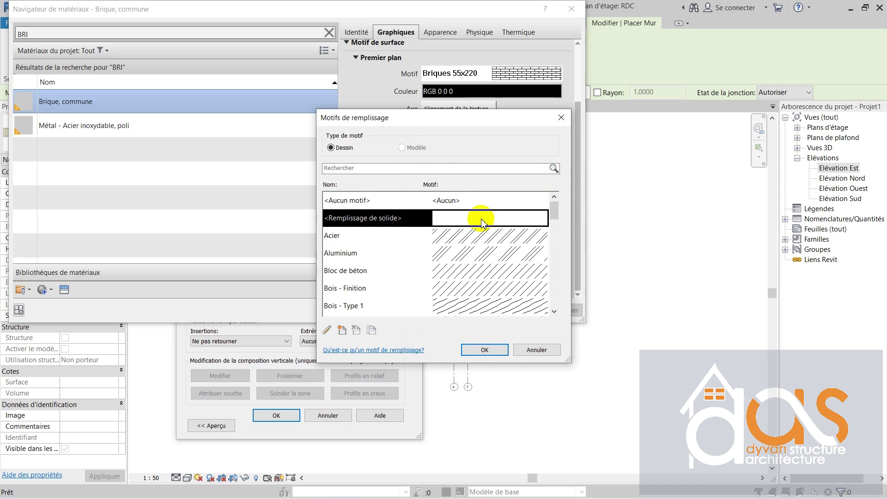
left_click(485, 350)
left_click(489, 229)
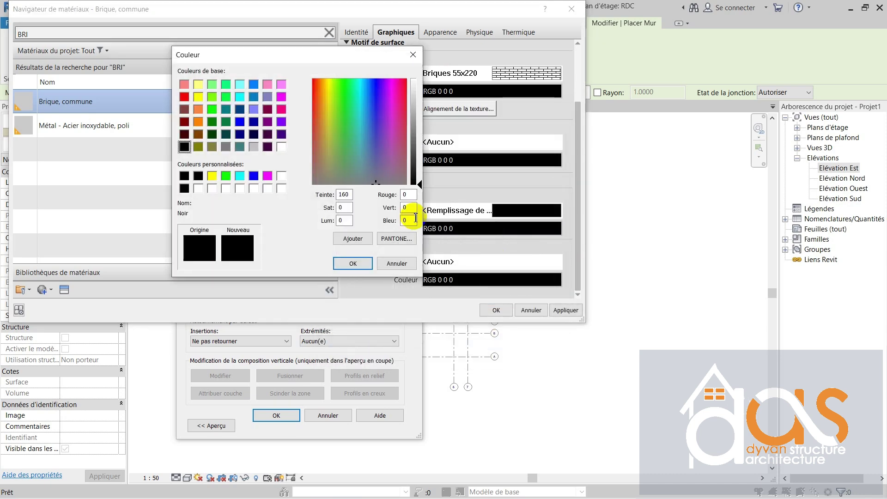
left_click(184, 84)
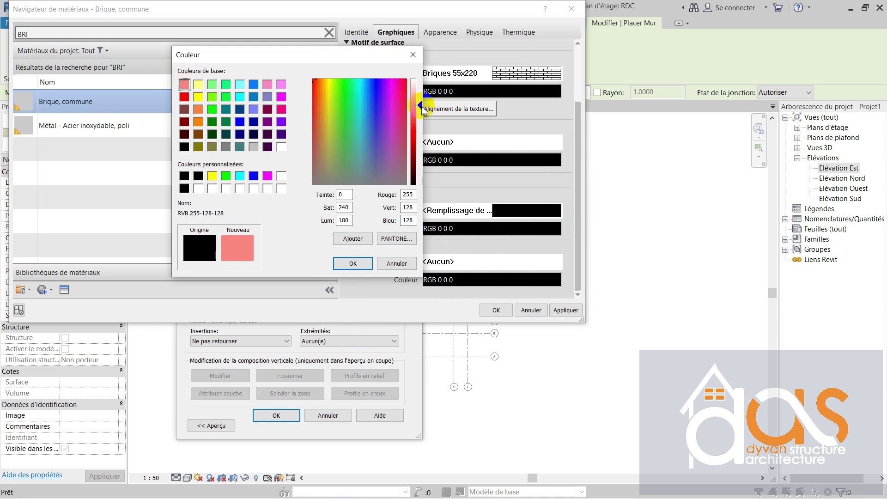
left_click_drag(422, 108, 419, 93)
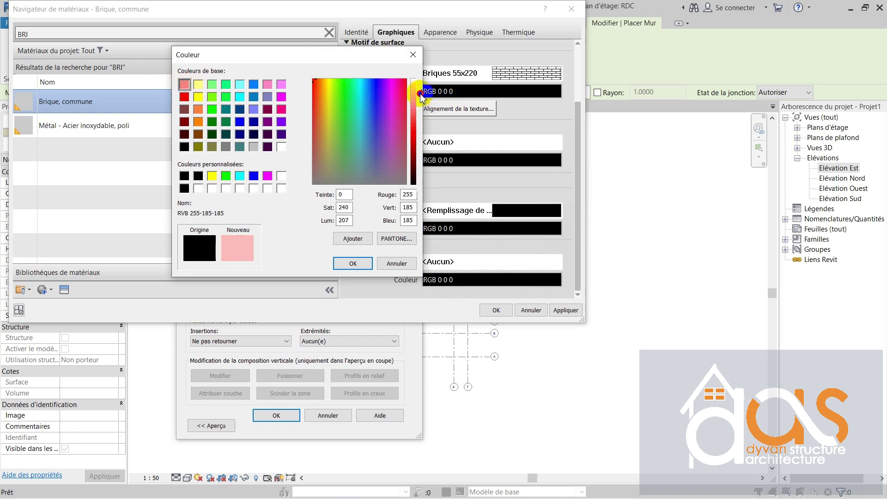
left_click(364, 264)
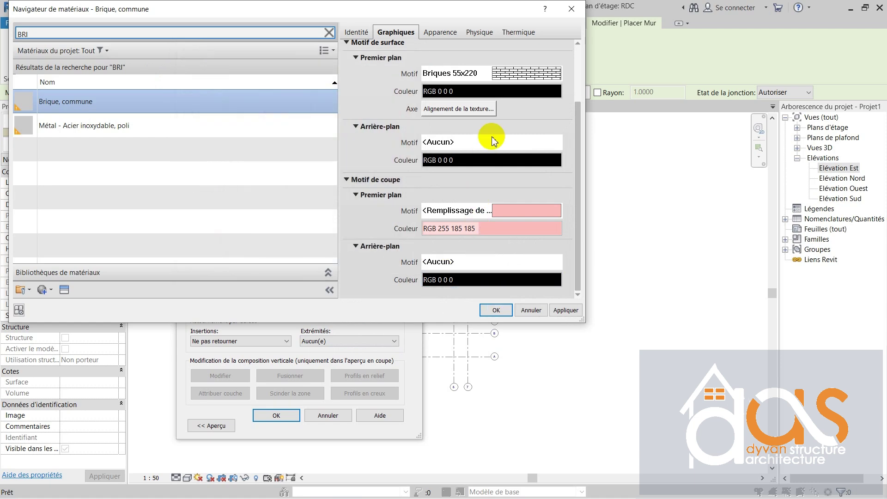
Step: Set the brick material's foreground surface pattern to none and accept the material for the core layer
left_click(512, 74)
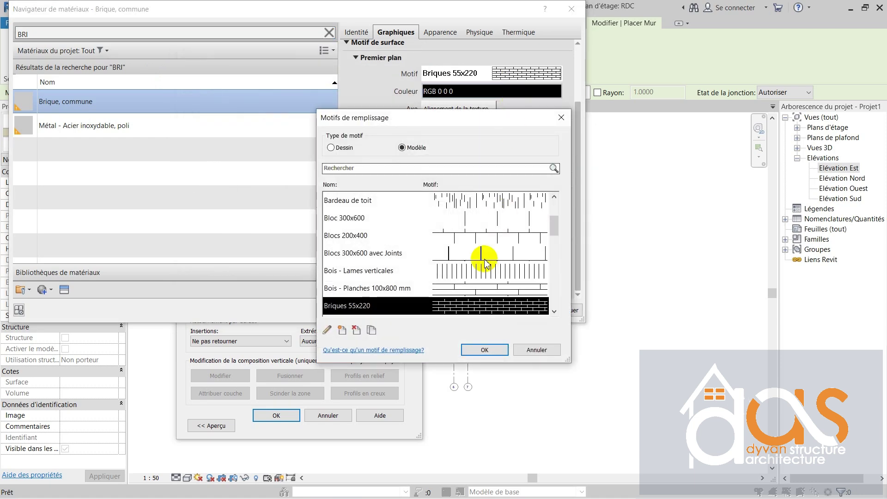
scroll(485, 263, "down", 6)
scroll(485, 264, "up", 10)
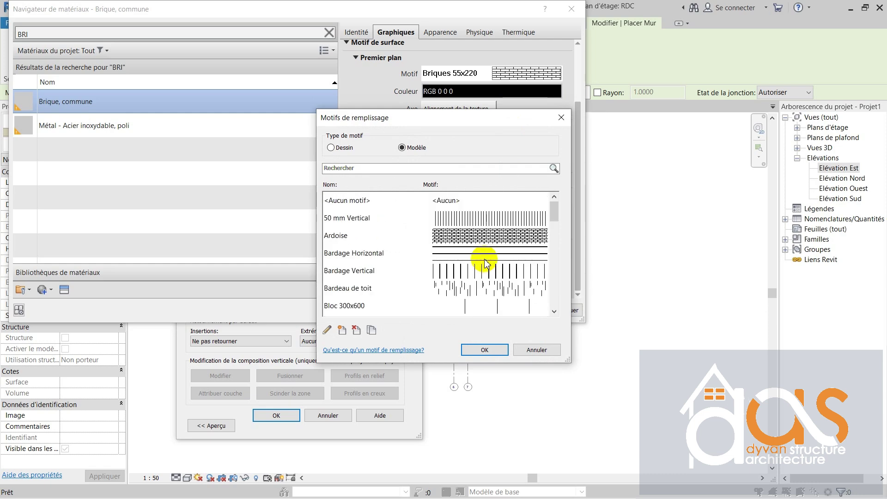
scroll(485, 263, "down", 8)
scroll(485, 261, "up", 10)
left_click(460, 203)
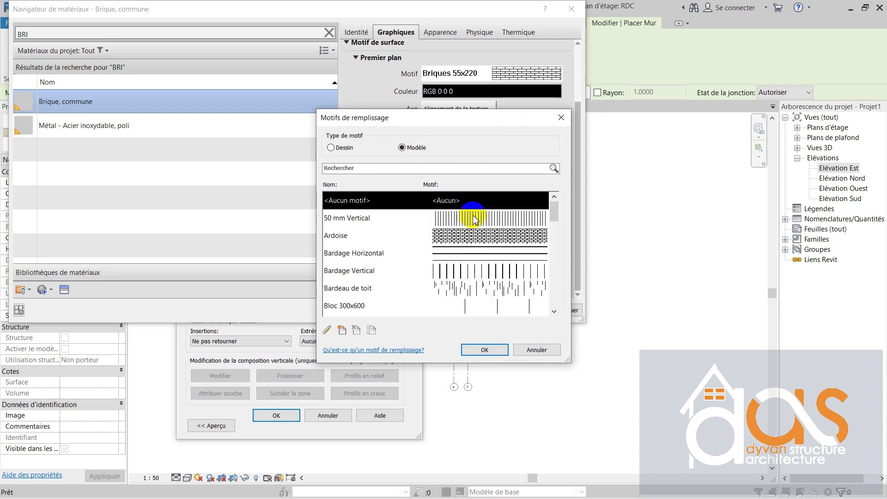
left_click(500, 352)
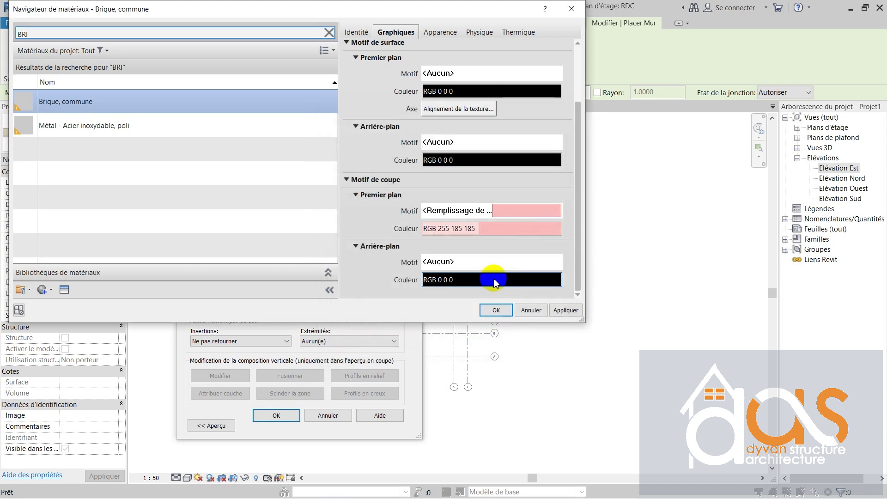
left_click(496, 312)
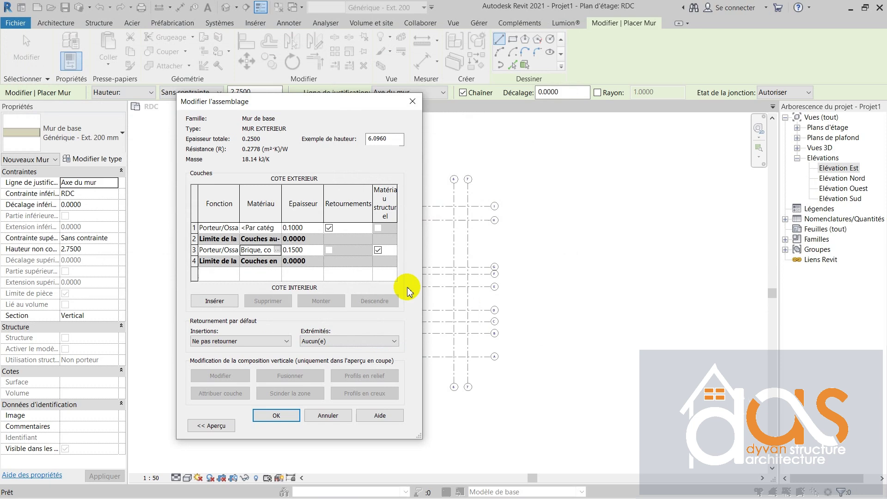
Step: Search the materials for ISO and pick Maçonnerie - Isolant as the material of the 0.1 exterior layer
left_click(287, 263)
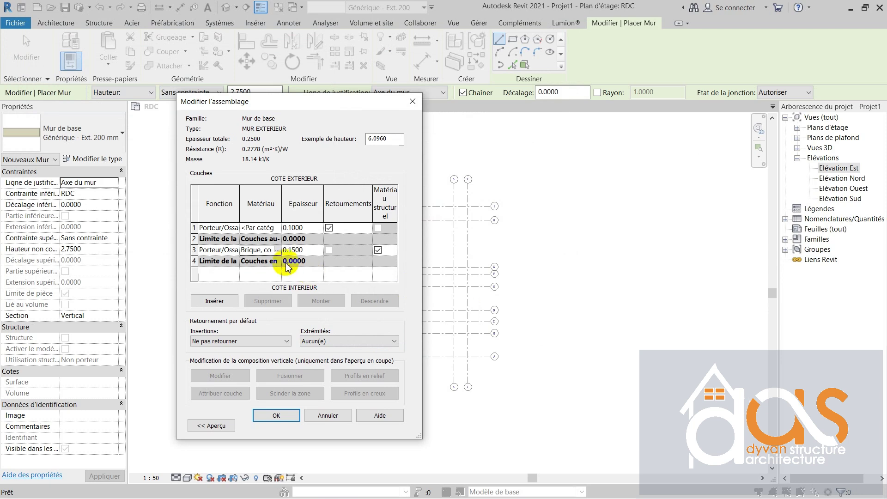
left_click(274, 230)
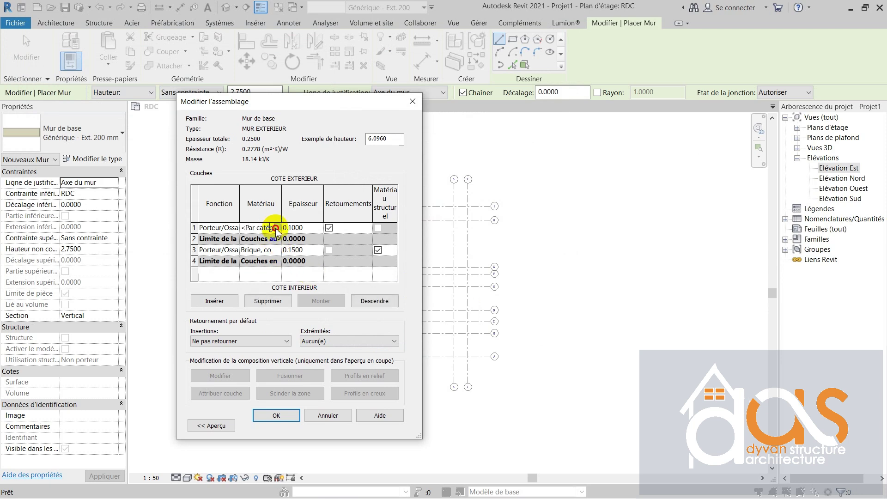
left_click(276, 228)
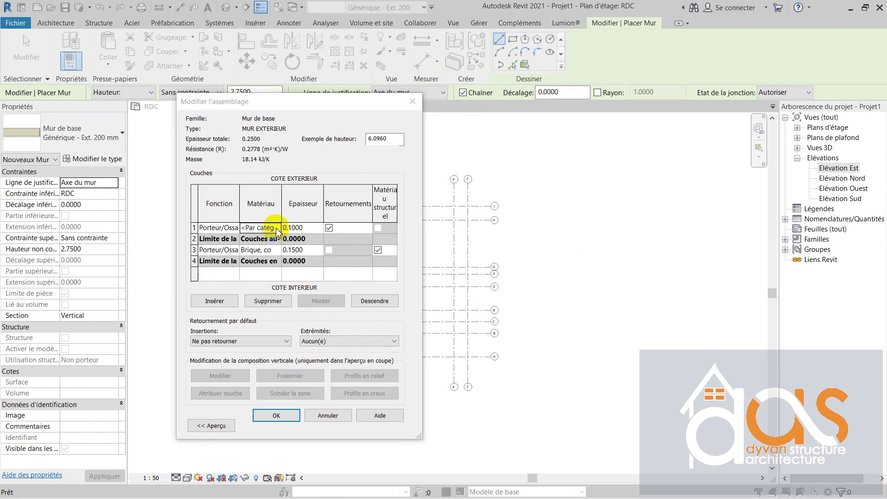
scroll(91, 145, "up", 3)
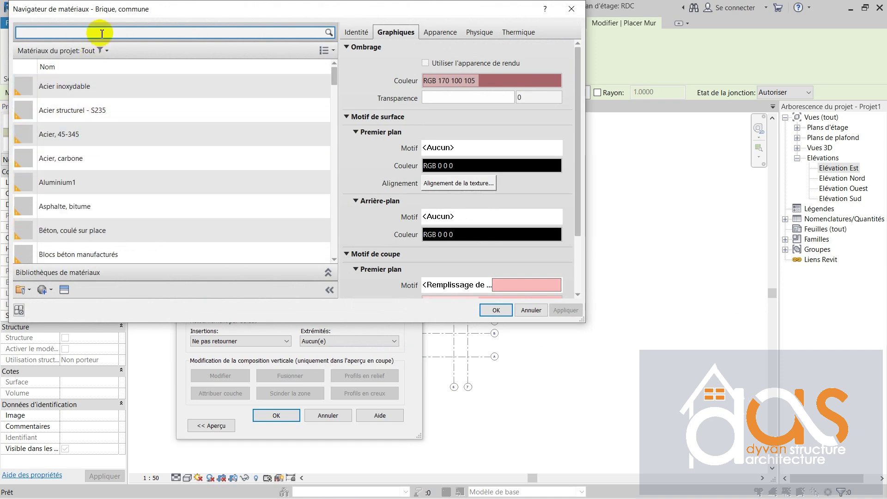
type("IS")
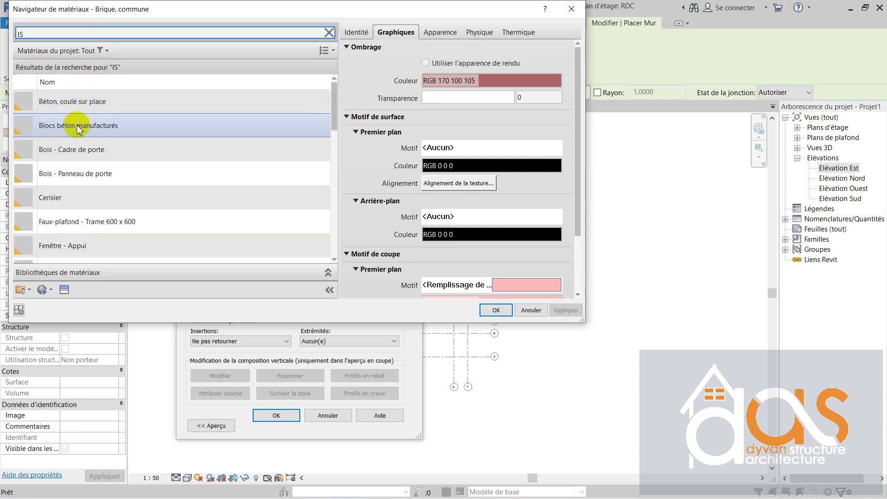
left_click(86, 167)
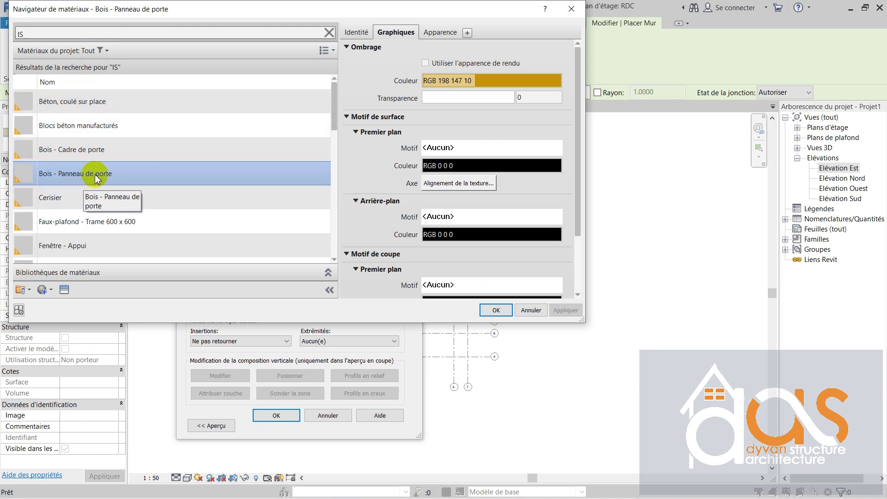
scroll(99, 168, "down", 3)
scroll(99, 166, "up", 3)
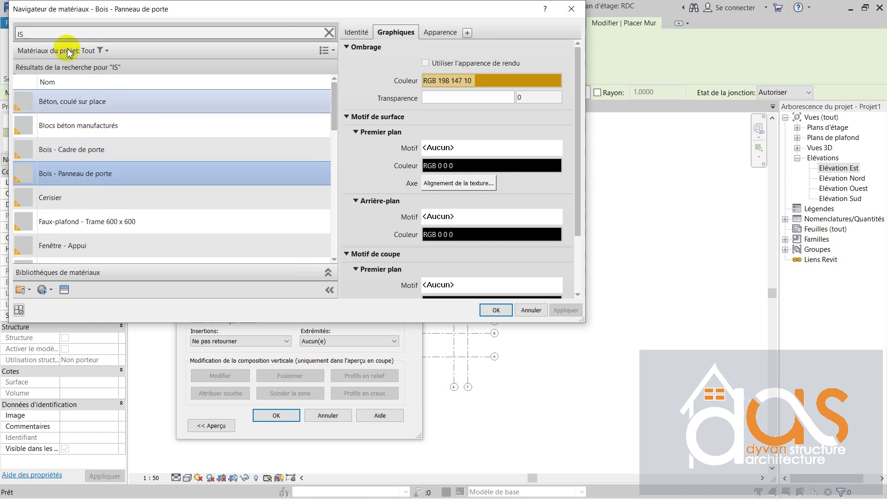
double_click(48, 35)
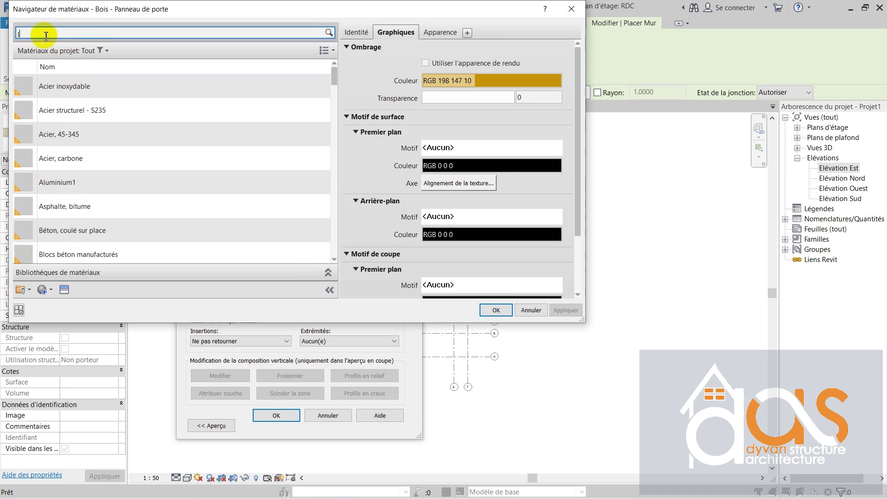
type("IS")
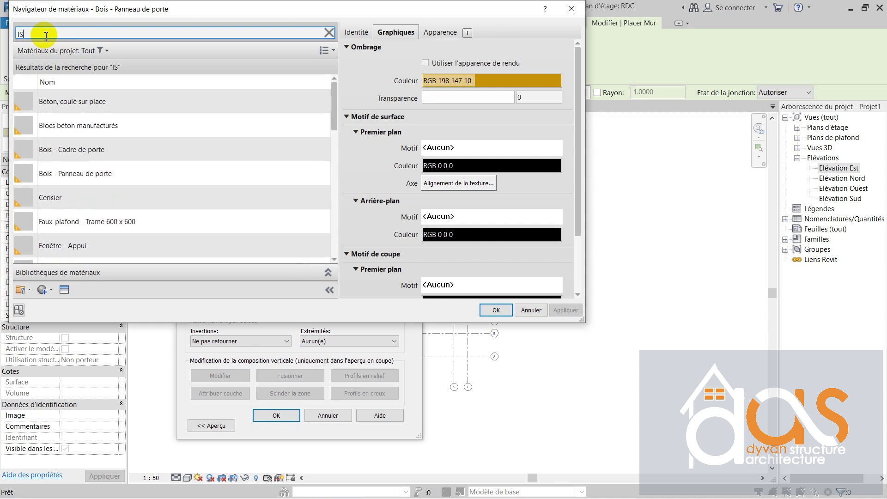
type("O")
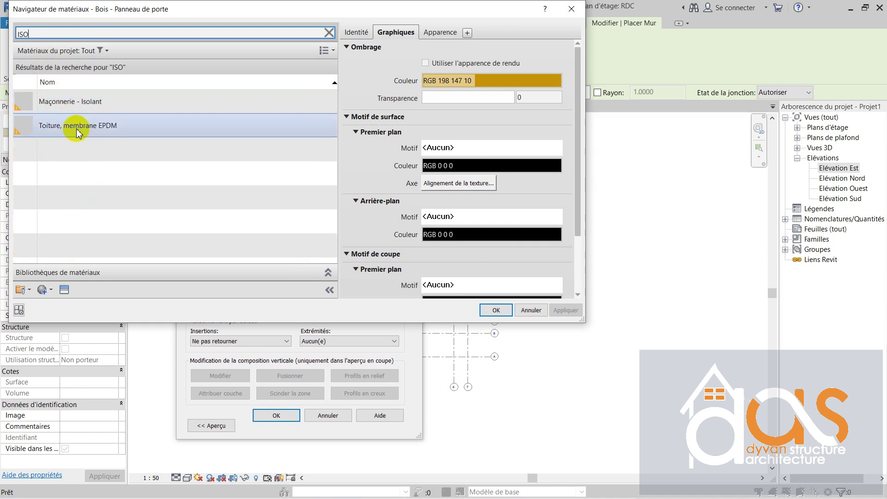
left_click(89, 103)
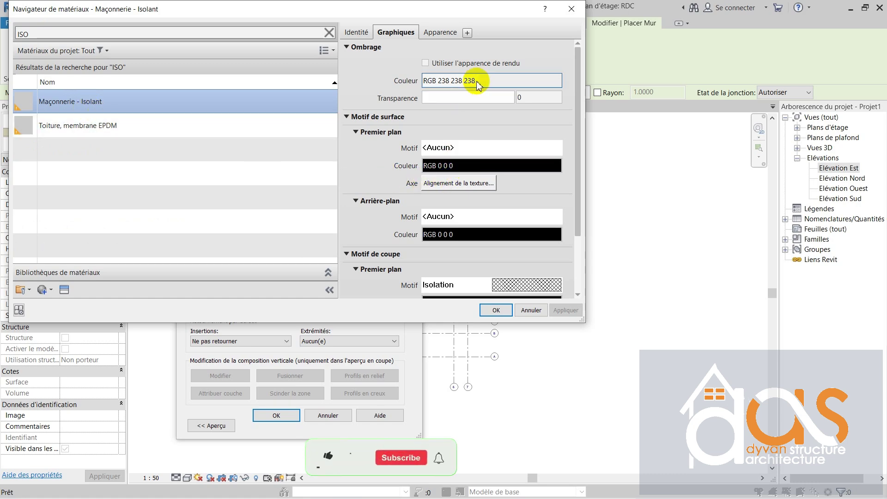
Step: Set the insulation material's foreground cut pattern to Hachures croisées - En diagonale
scroll(487, 231, "down", 3)
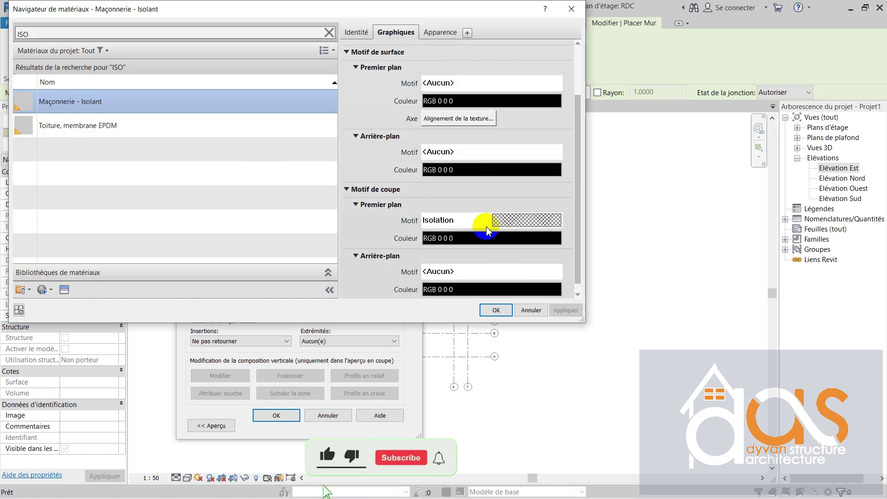
left_click(523, 226)
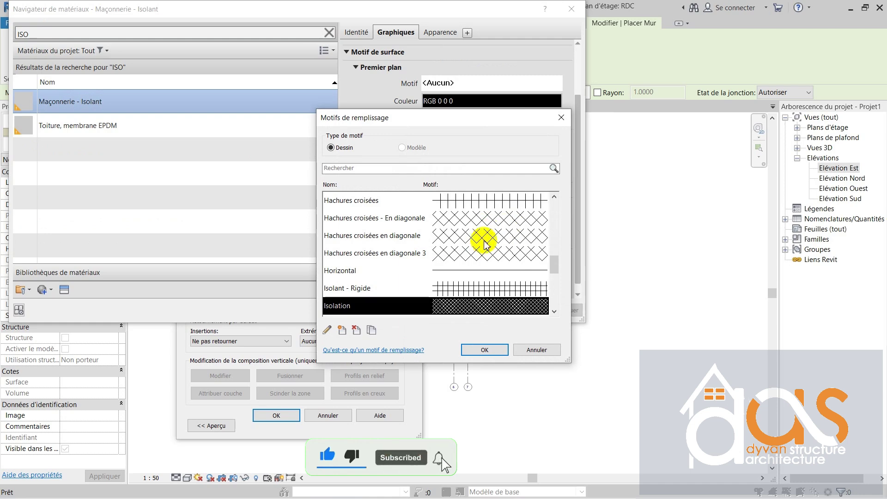
left_click(489, 226)
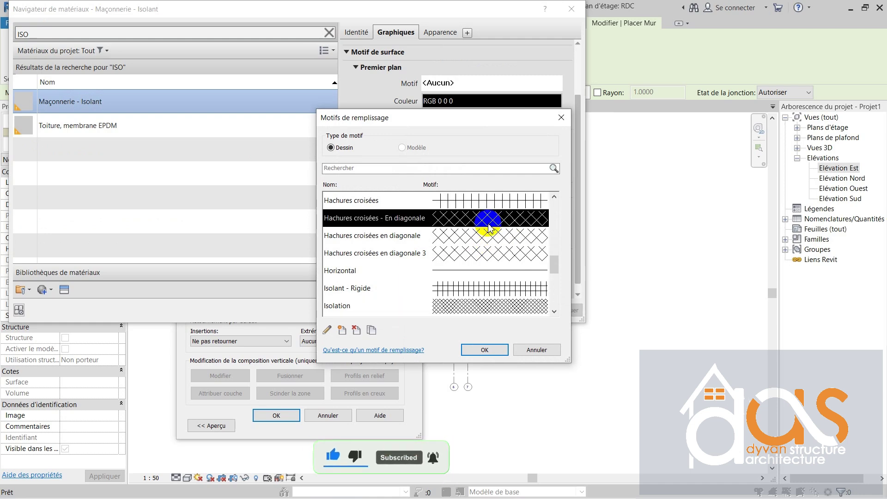
left_click(485, 350)
scroll(477, 252, "down", 1)
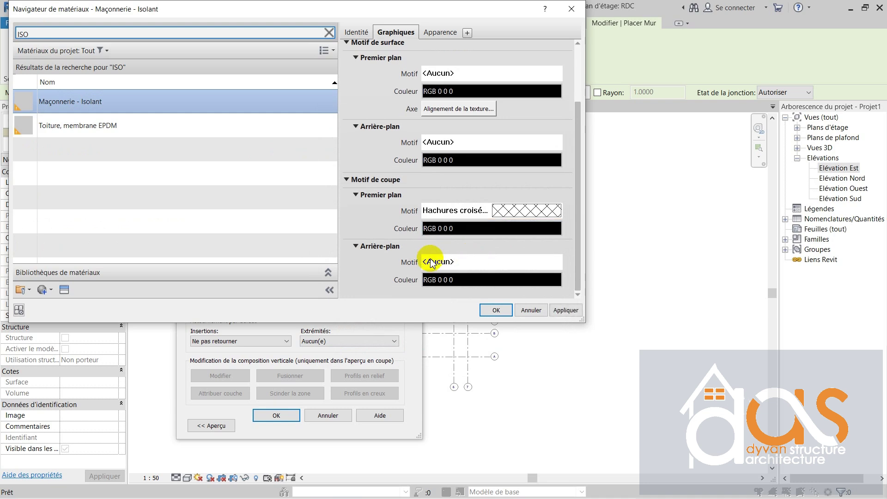
scroll(432, 254, "up", 3)
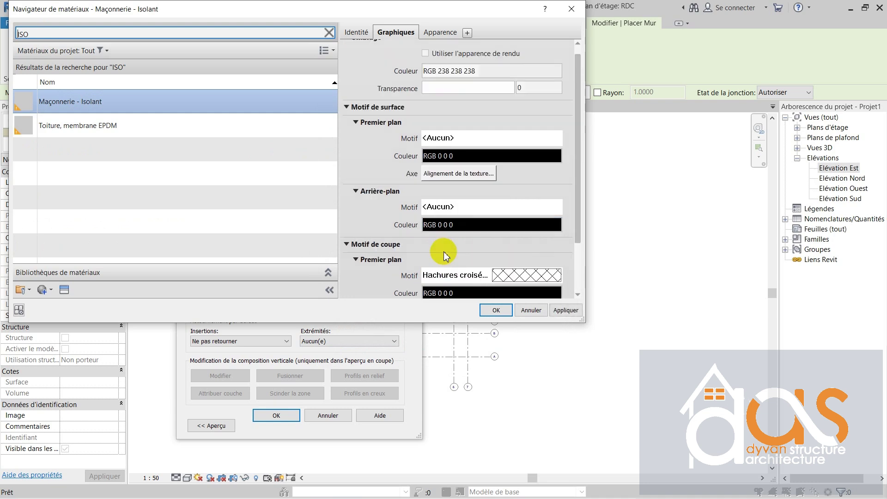
Step: Accept the insulation material, the layer assembly and the MUR EXTERIEUR type properties
left_click(496, 310)
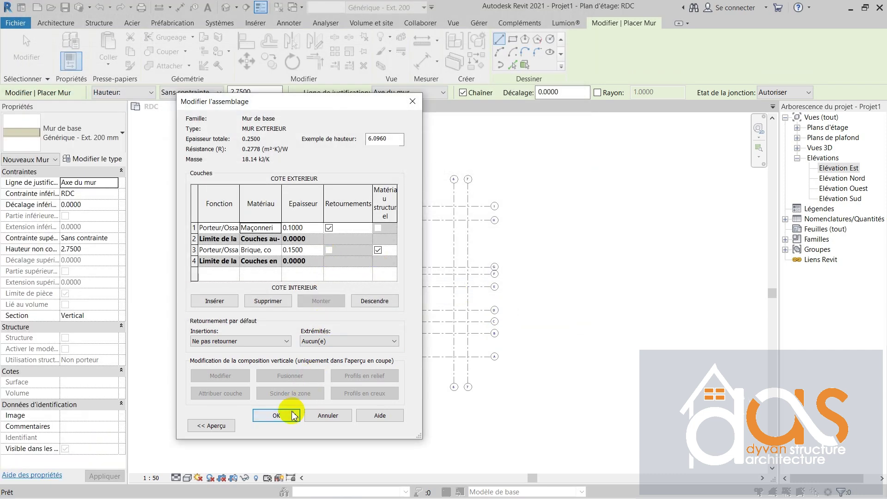
left_click(293, 415)
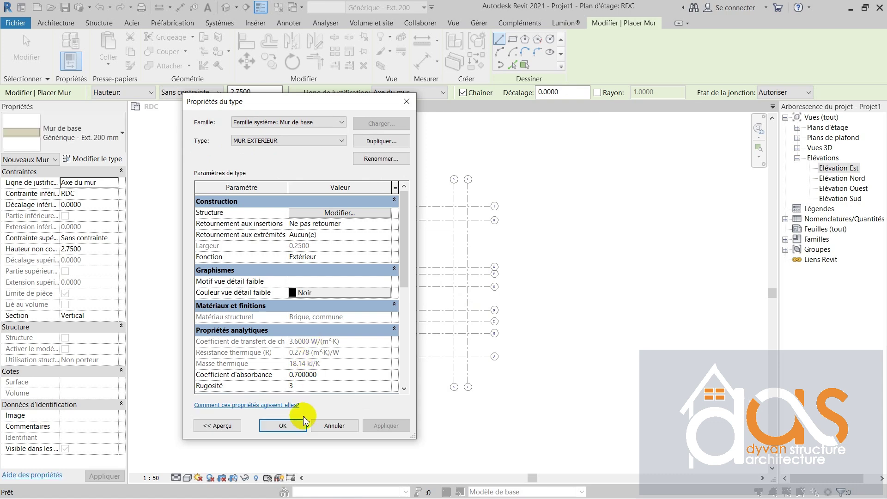
left_click(282, 425)
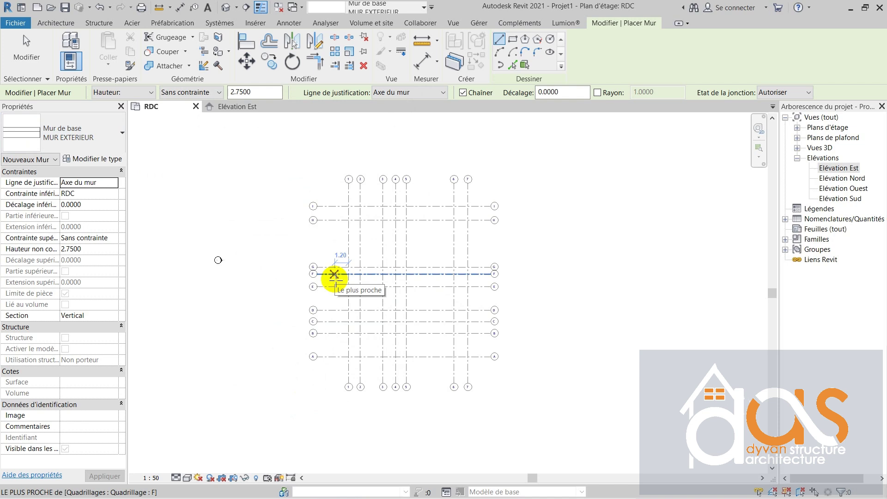
Step: Draw the first MUR EXTERIEUR wall along grid 1, from its intersection with grid A to grid G
scroll(363, 327, "up", 1)
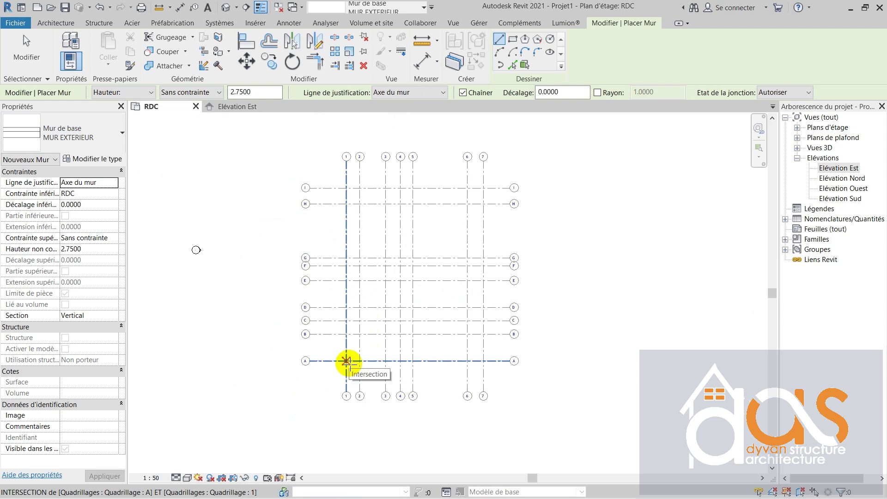
scroll(347, 364, "up", 2)
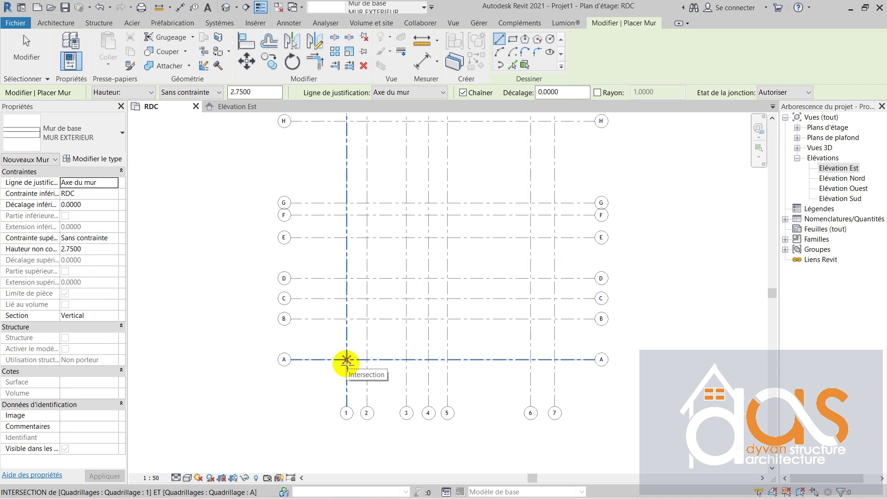
left_click(346, 360)
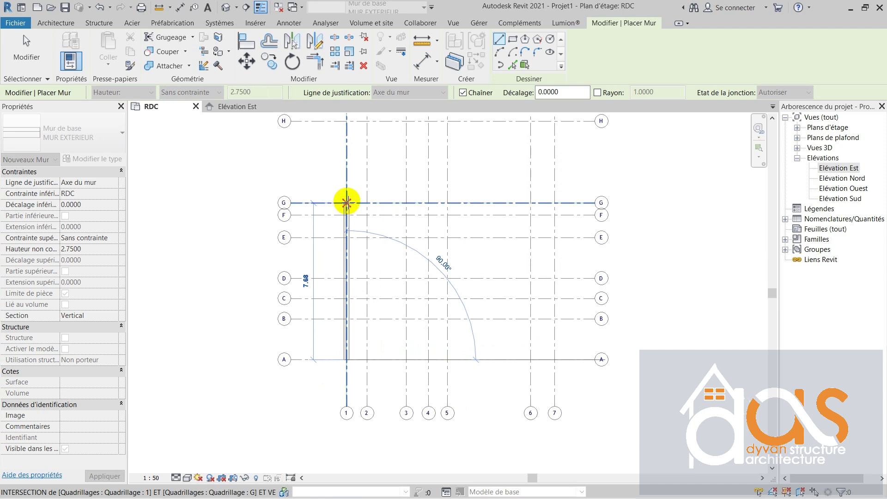
scroll(346, 202, "up", 2)
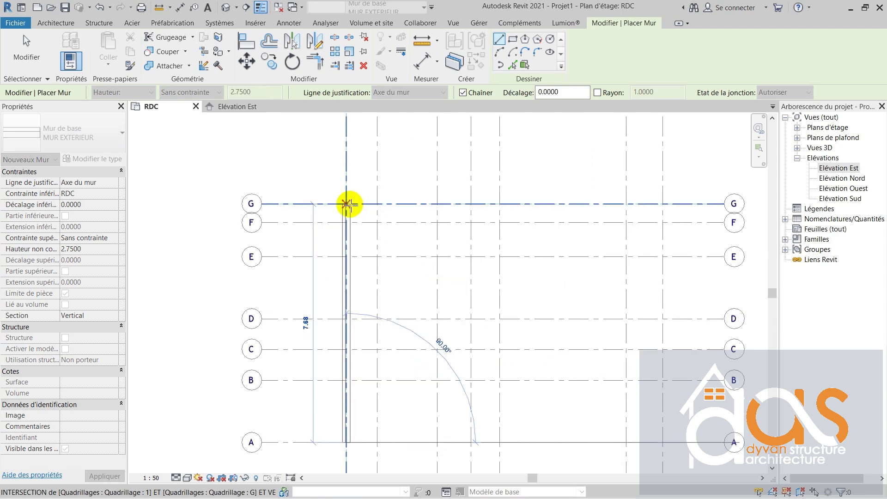
left_click(347, 203)
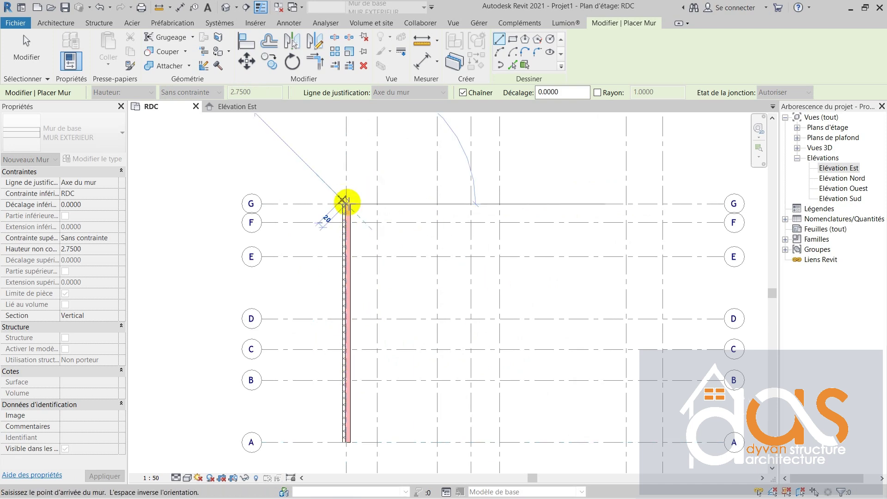
Step: Continue the exterior wall chain along grid G to grid 2 and up grid 2 to grid H
scroll(349, 204, "down", 2)
scroll(307, 264, "down", 1)
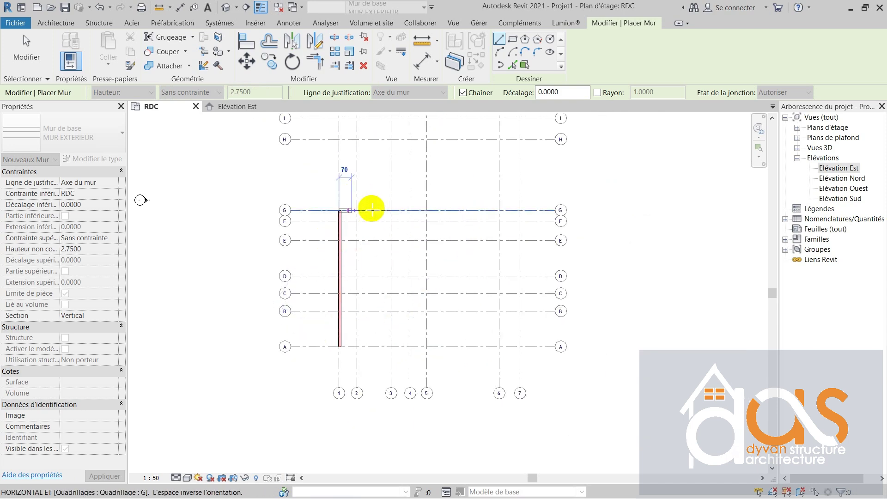
scroll(372, 213, "up", 1)
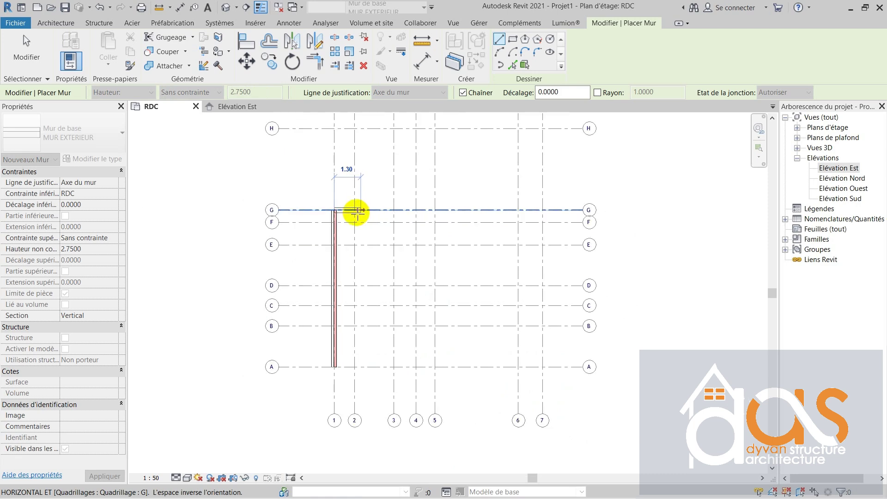
left_click(357, 210)
scroll(353, 303, "down", 2)
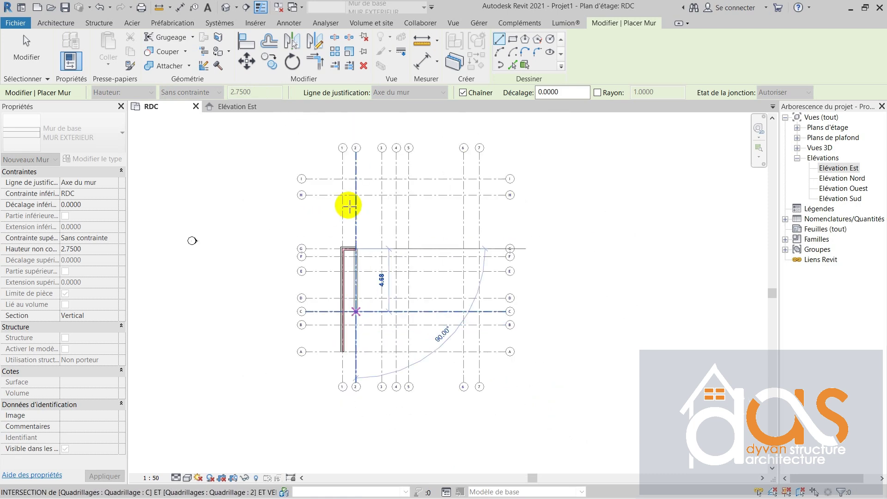
scroll(362, 186, "up", 1)
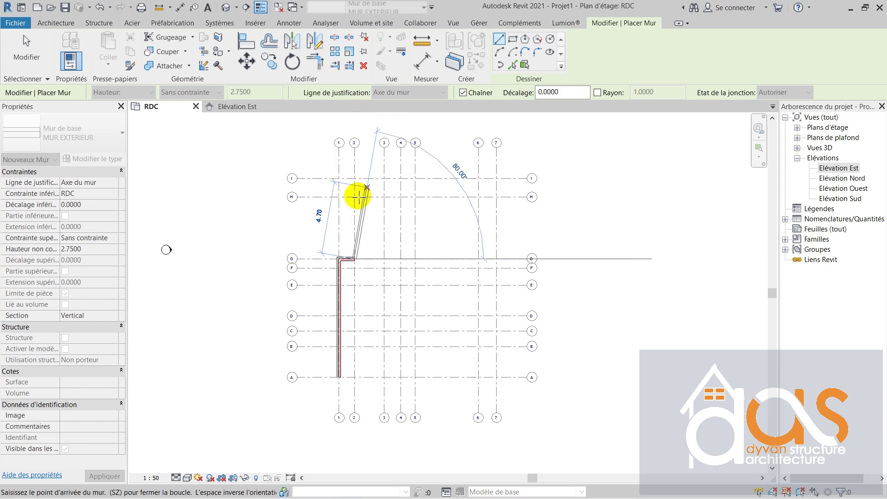
left_click(367, 198)
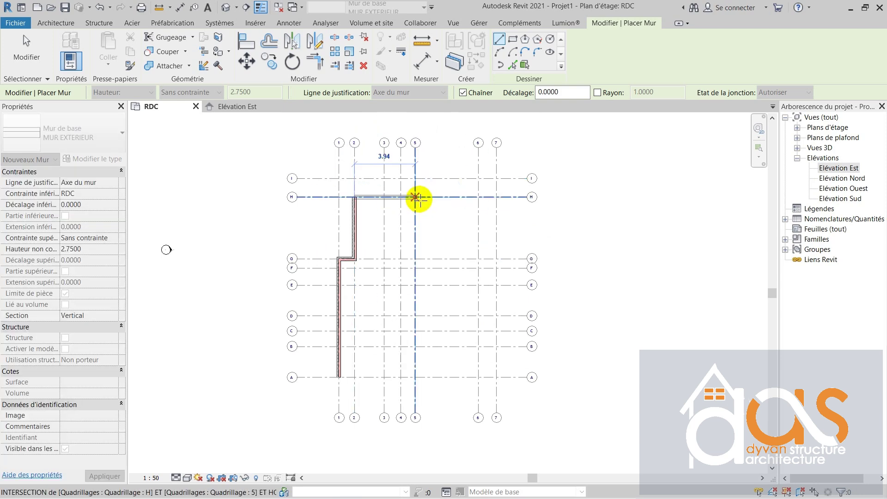
Step: Continue the exterior wall along grid H to grid 5, up to grid I and along grid I to grid 6
left_click(415, 180)
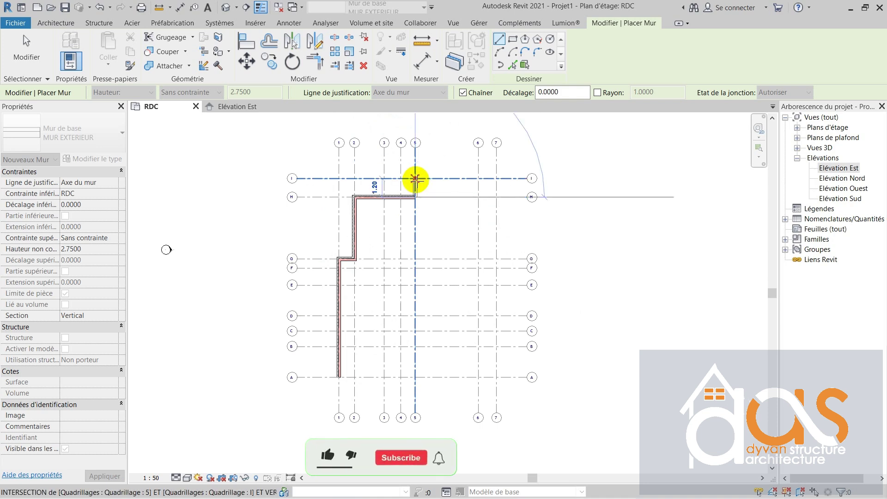
left_click(415, 178)
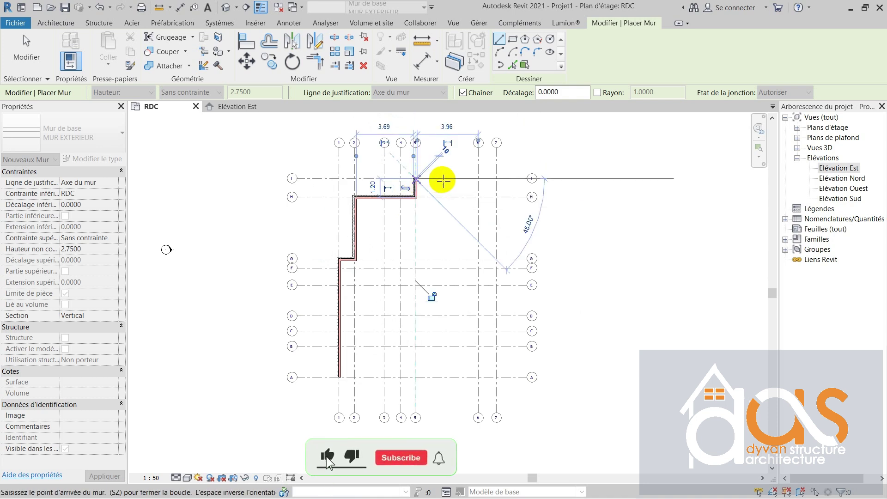
left_click(478, 177)
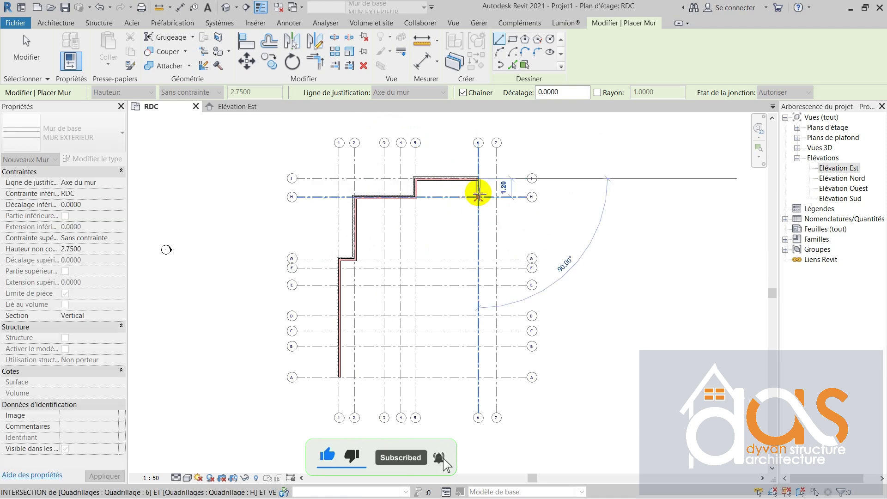
Step: Continue the exterior wall down grid 6 to grid H, along grid H to grid 7 and down grid 7 to grid F
left_click(478, 197)
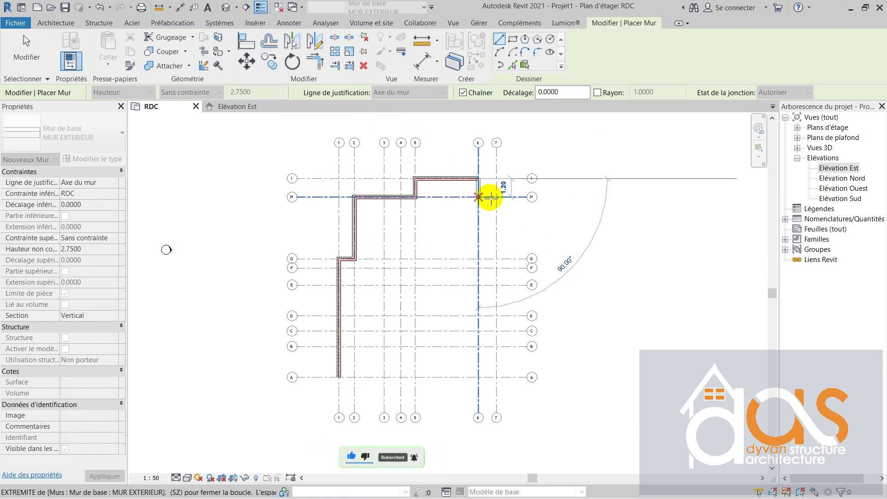
left_click(496, 197)
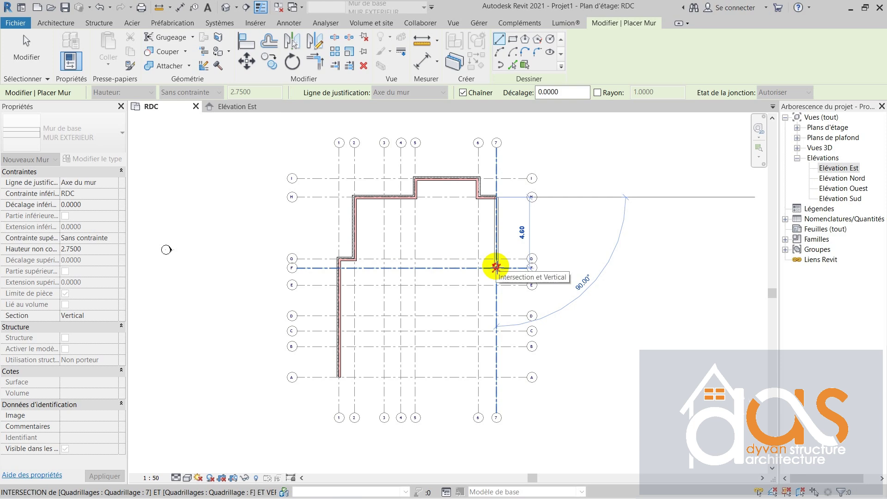
left_click(496, 267)
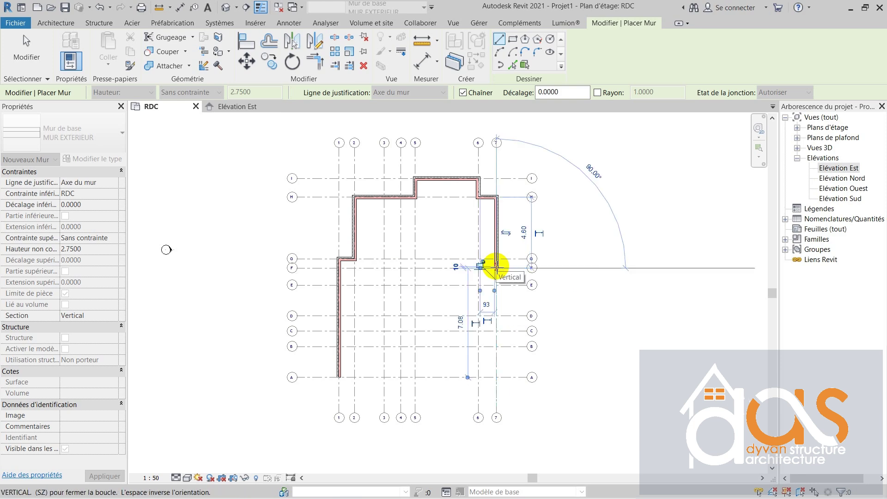
Step: Continue the exterior wall down grid 7 to grid C, along grid C to grid 6 and down grid 6 to grid B
scroll(497, 268, "up", 2)
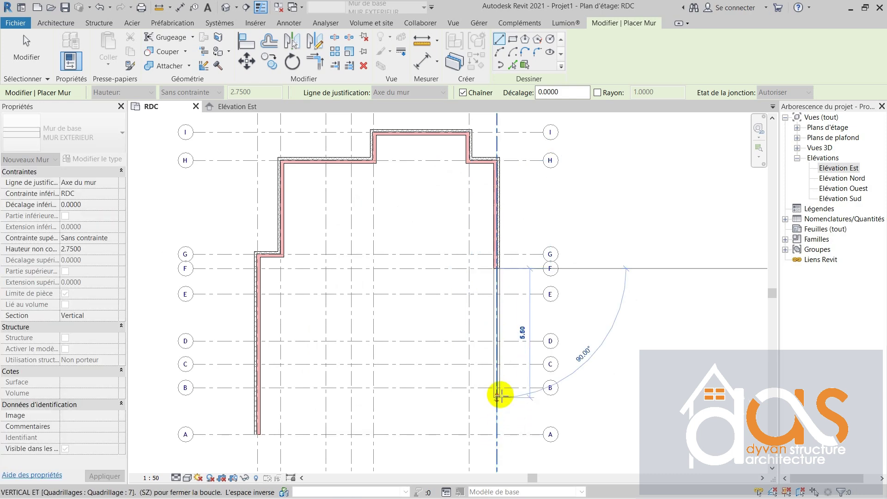
left_click(497, 364)
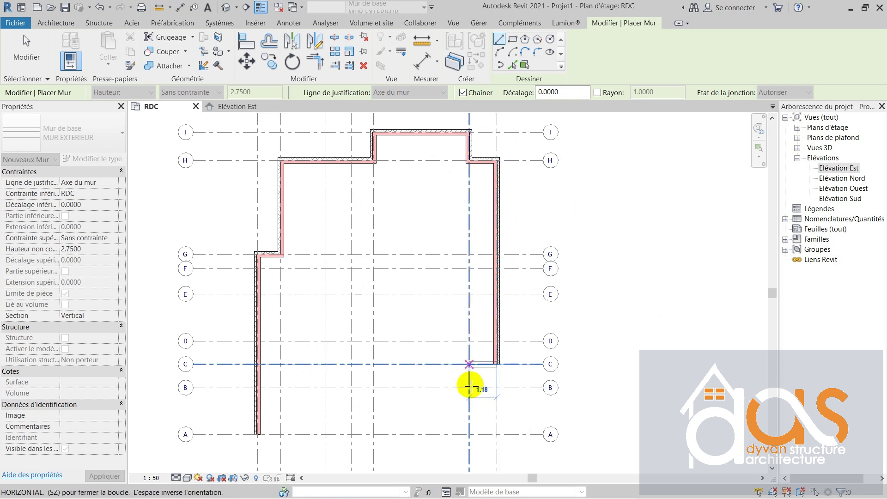
left_click(470, 387)
left_click(467, 388)
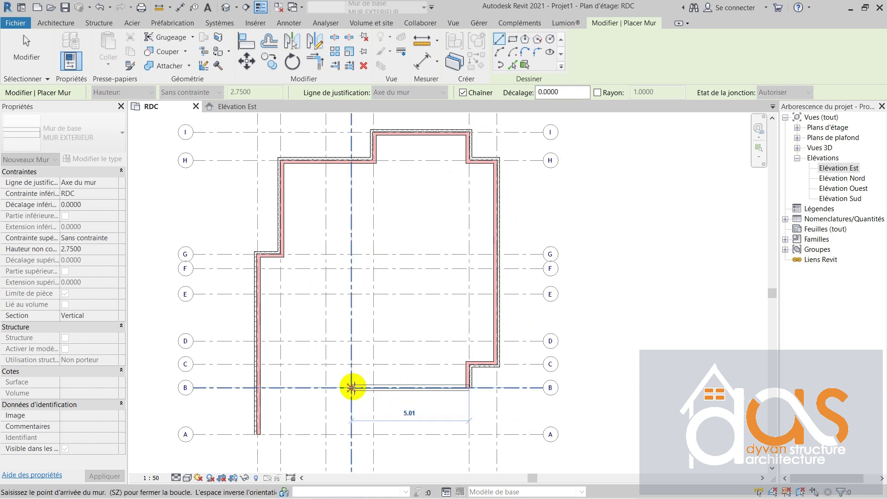
Step: Continue the exterior wall along grid B to grid 4 and up grid 4 to grid E, and end the chain
left_click(353, 387)
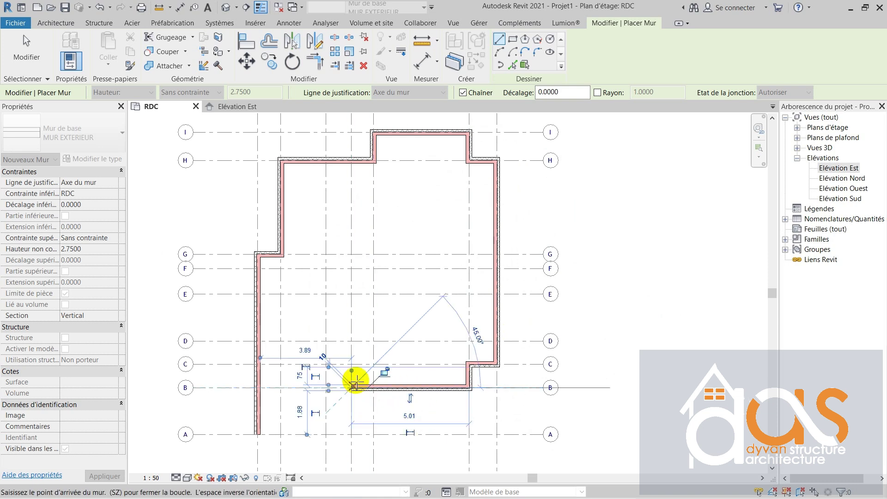
left_click(351, 294)
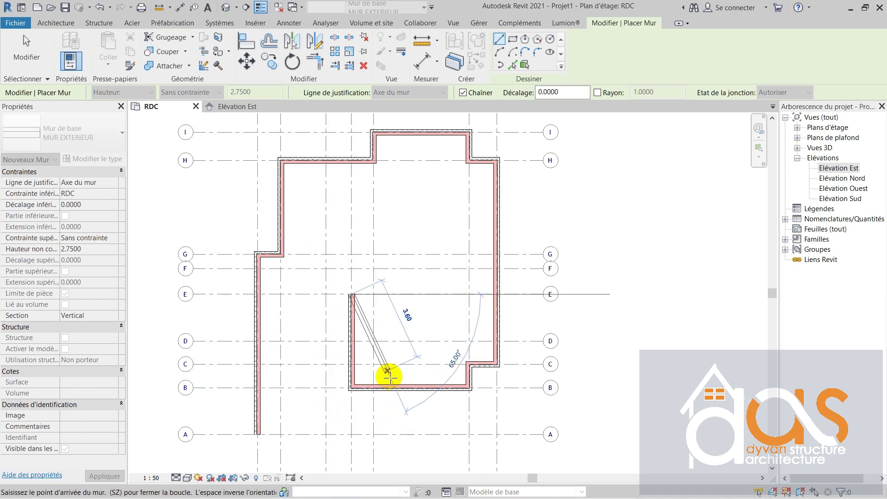
key("Escape")
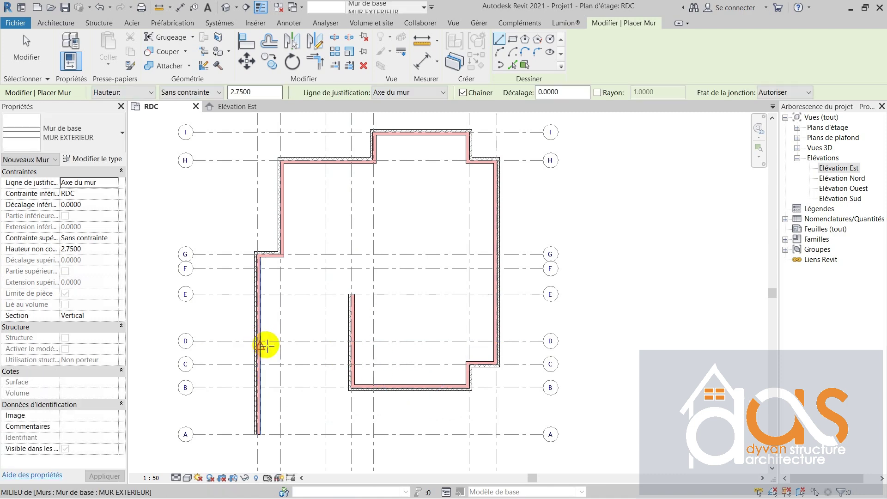
Step: Draw a separate MUR EXTERIEUR wall along grid D from the grid 1 wall to grid 3, and finish wall placement
scroll(260, 342, "up", 3)
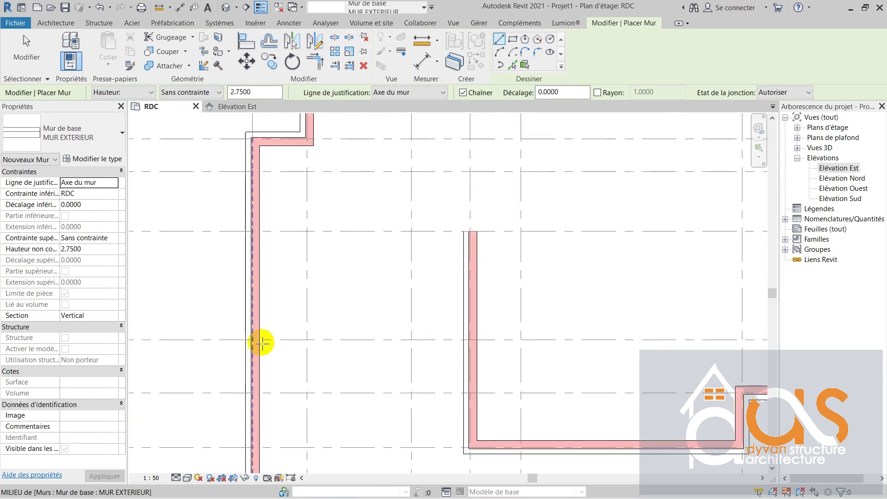
left_click(412, 340)
key("Escape")
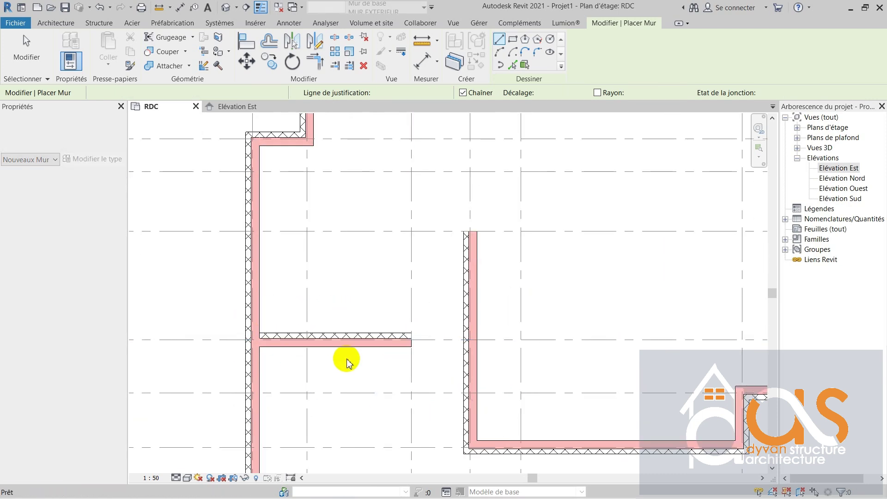
scroll(323, 360, "down", 3)
scroll(422, 178, "down", 2)
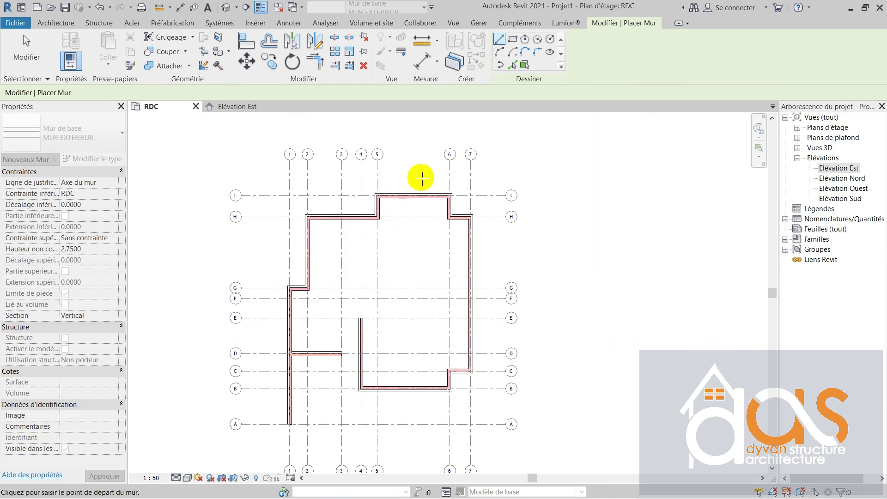
scroll(353, 218, "up", 4)
key("Escape")
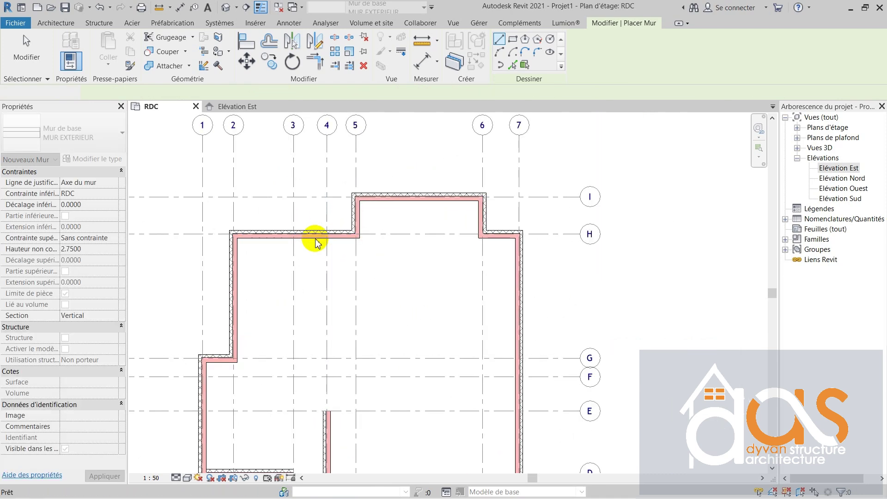
Step: Flip the orientation of the two grid H walls, the grid I wall, the grid 6 wall between H and I, and the grid 7 wall
left_click(293, 234)
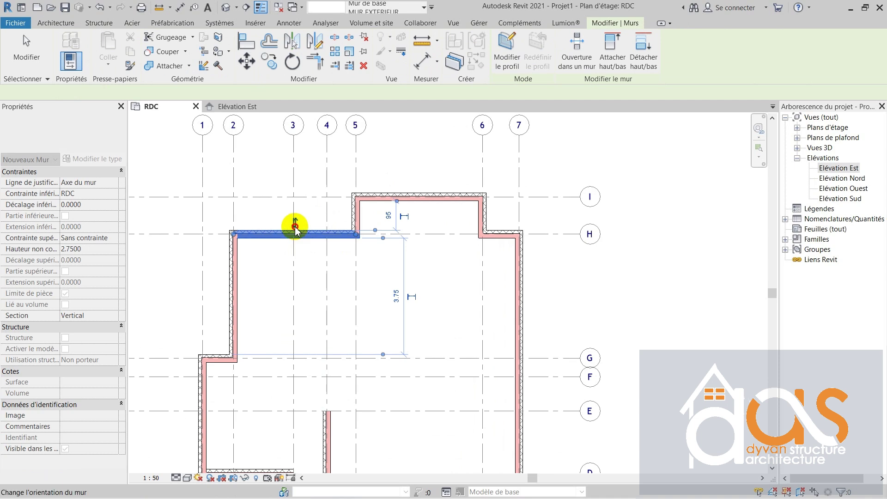
left_click(432, 198)
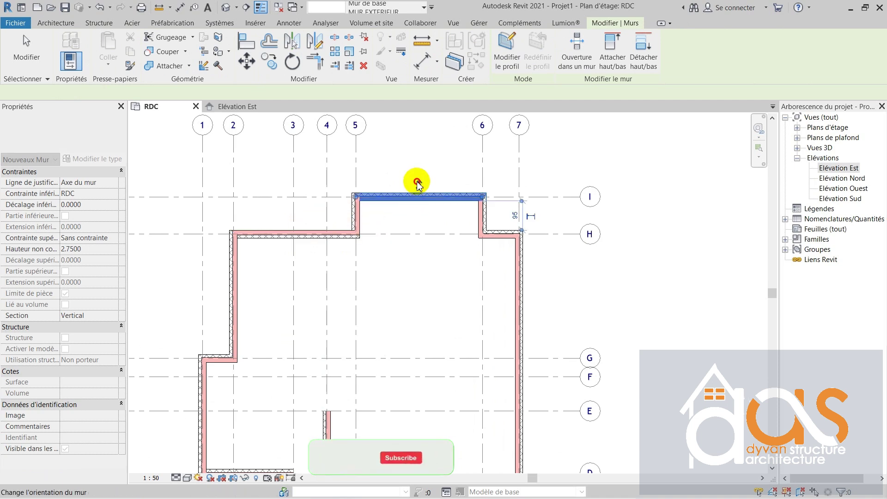
left_click(482, 221)
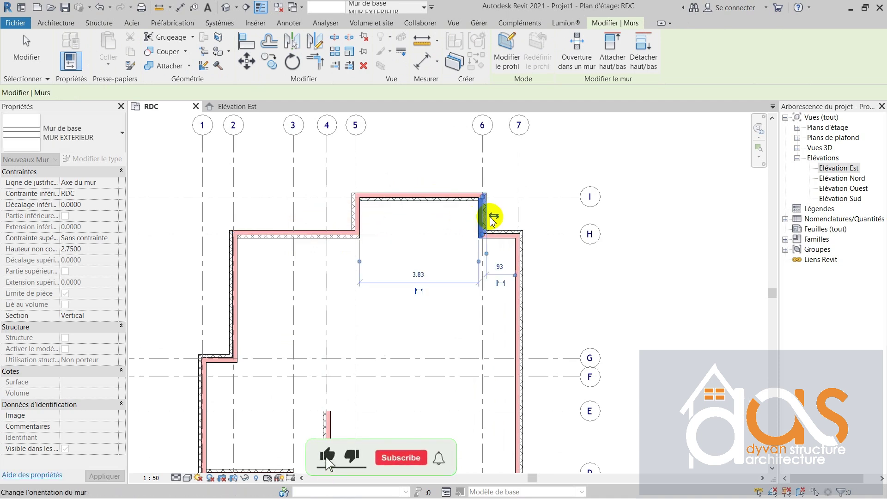
left_click(517, 243)
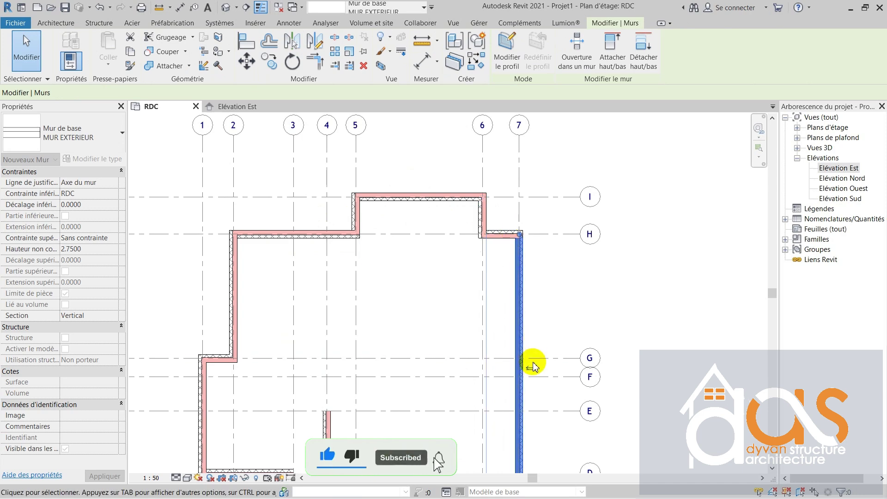
left_click(498, 236)
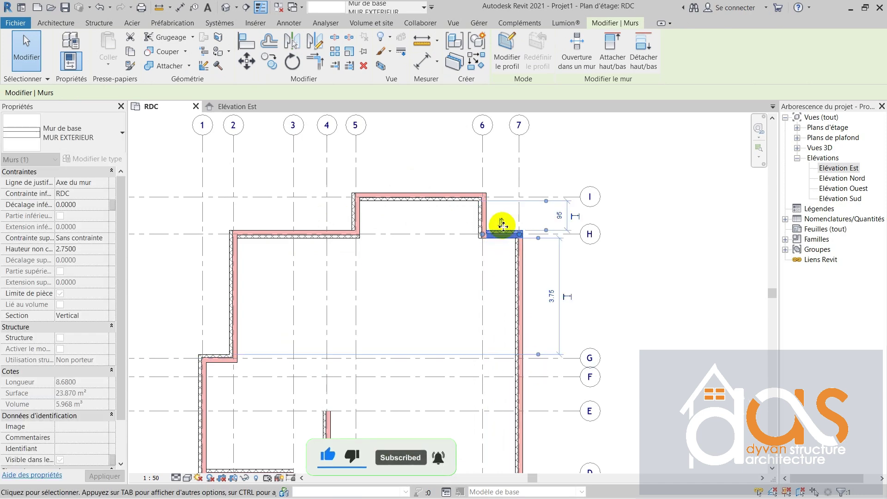
Step: Flip the orientation of the grid C wall, the grid 6 wall between C and B, the grid B wall and the grid 4 wall
scroll(490, 319, "down", 1)
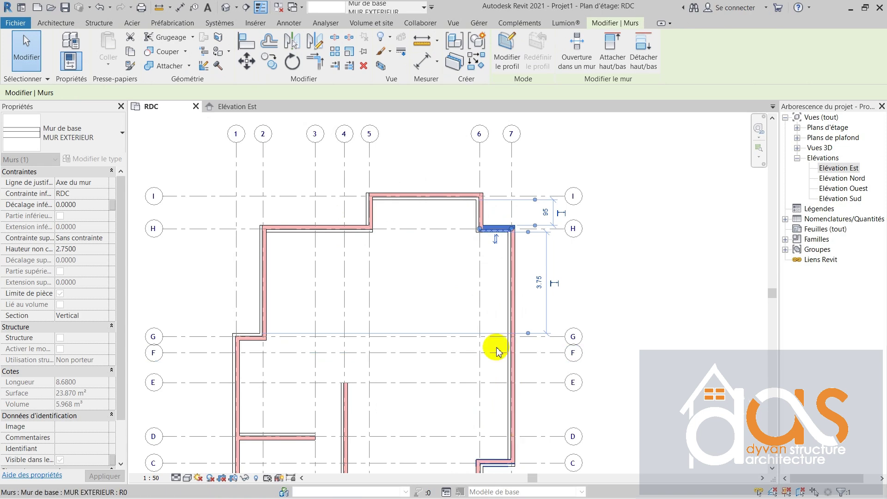
scroll(504, 372, "down", 2)
scroll(504, 454, "up", 2)
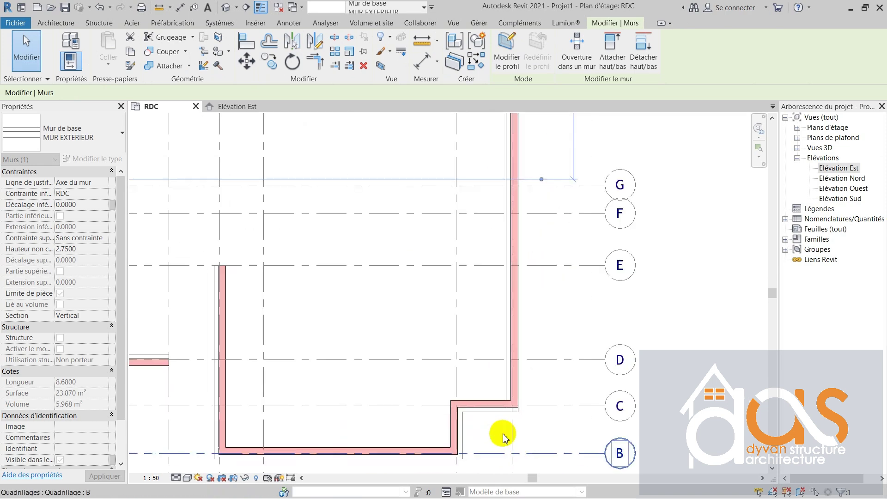
left_click(495, 408)
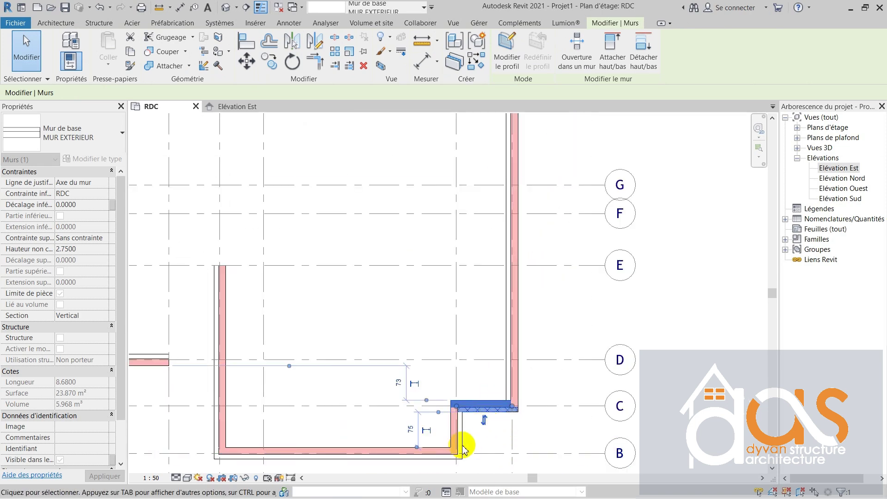
left_click(453, 431)
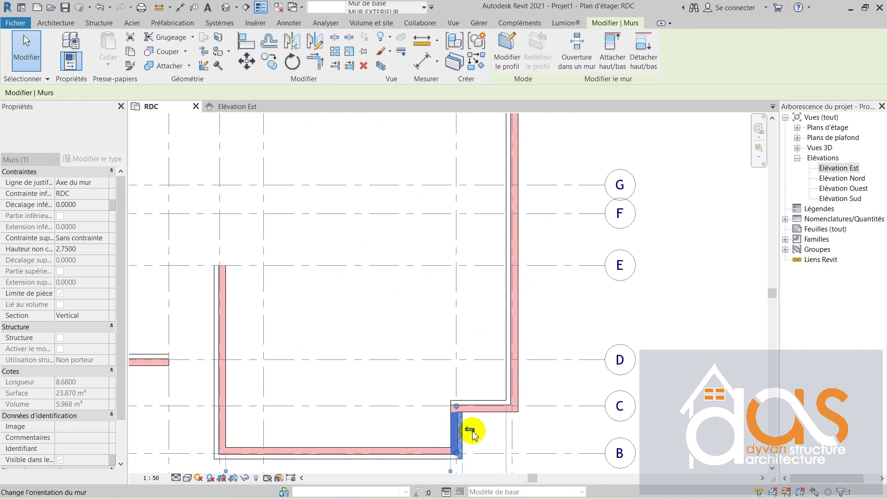
left_click(416, 452)
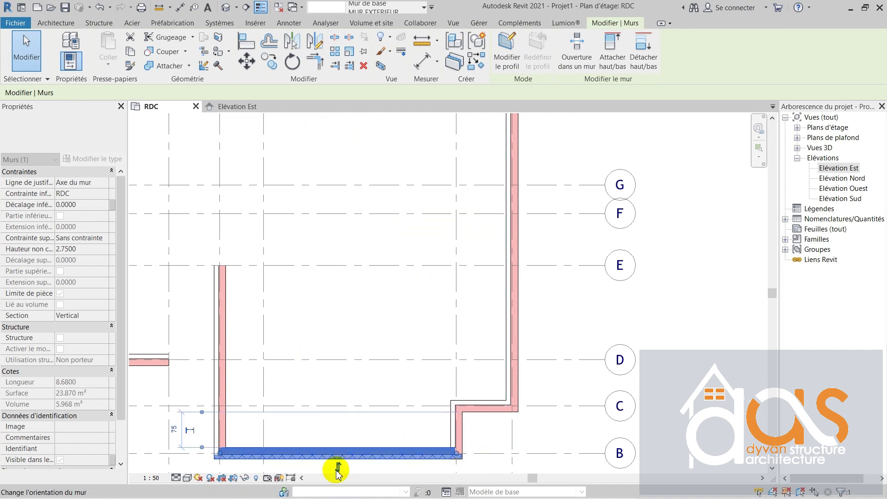
left_click(223, 370)
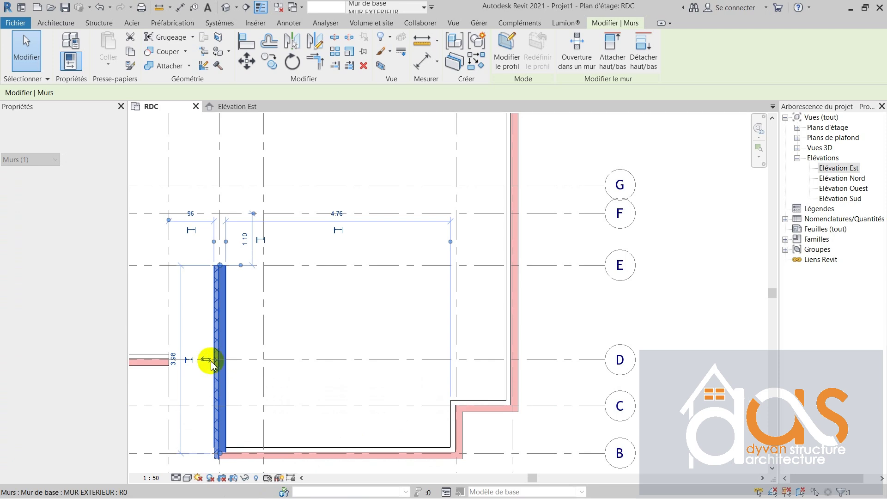
left_click(207, 360)
Step: Flip the orientation of the grid 2 wall, the short grid G wall and the grid 1 wall
scroll(457, 372, "down", 4)
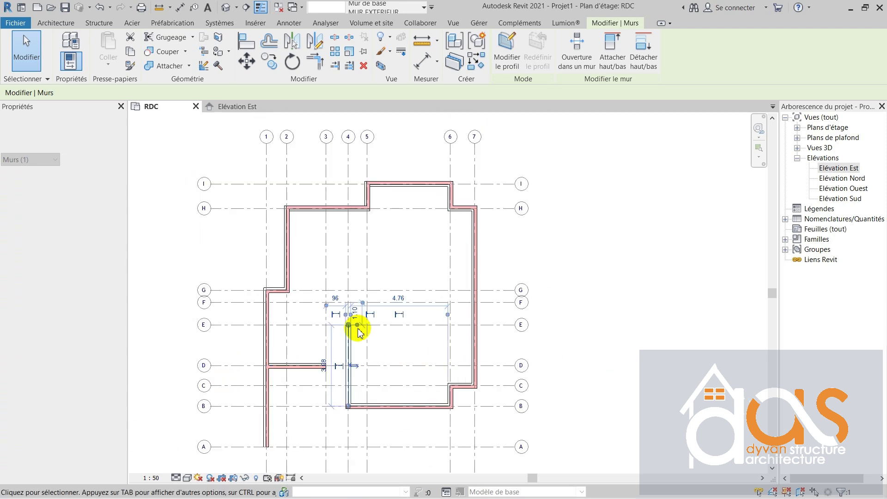
scroll(286, 235, "up", 2)
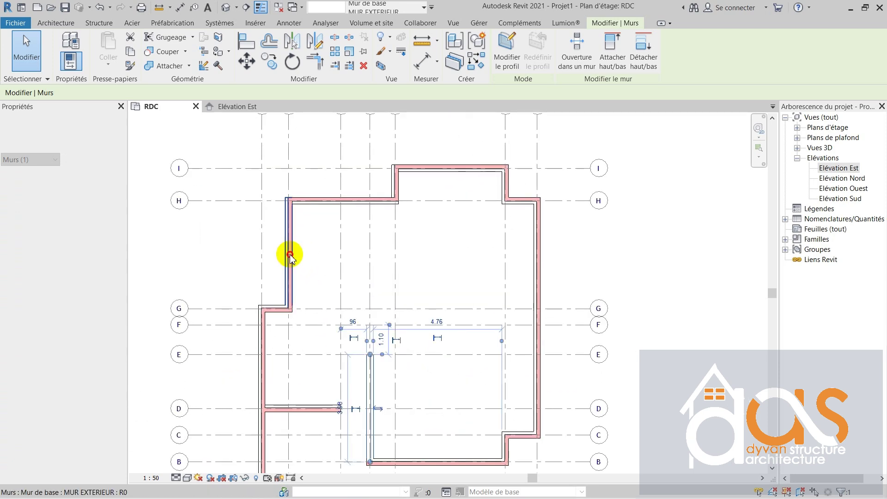
left_click(290, 256)
left_click(277, 256)
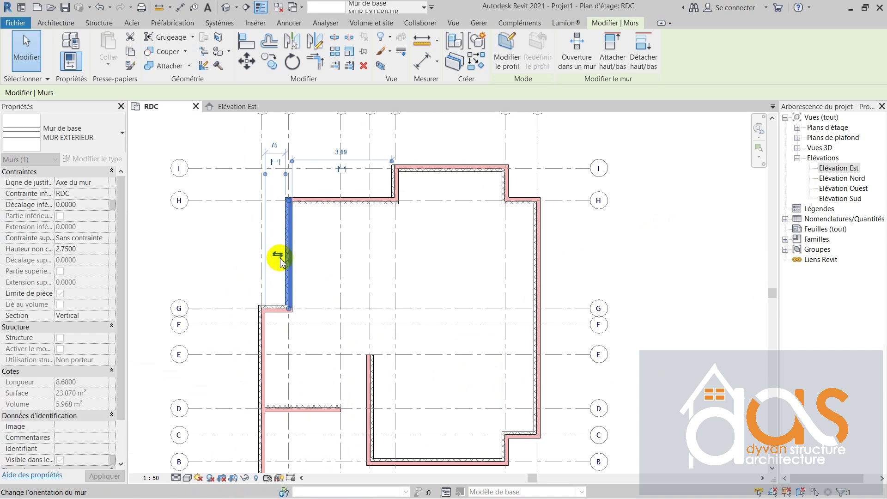
left_click(276, 309)
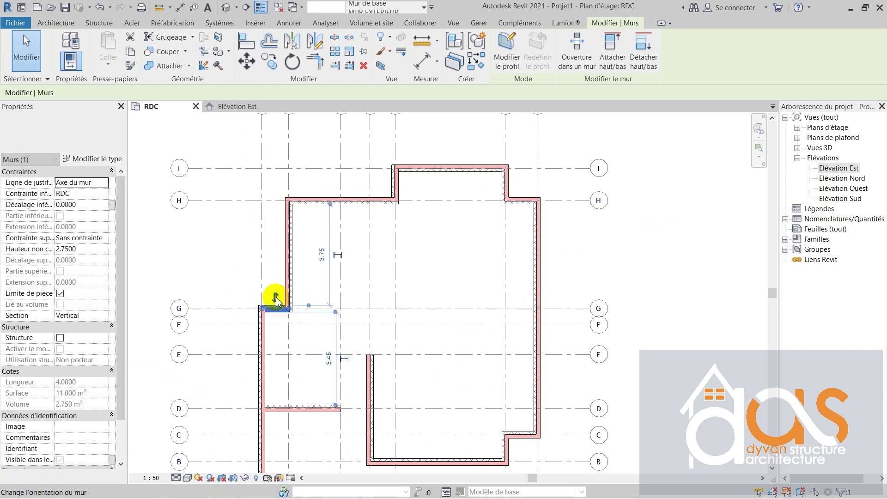
left_click(263, 334)
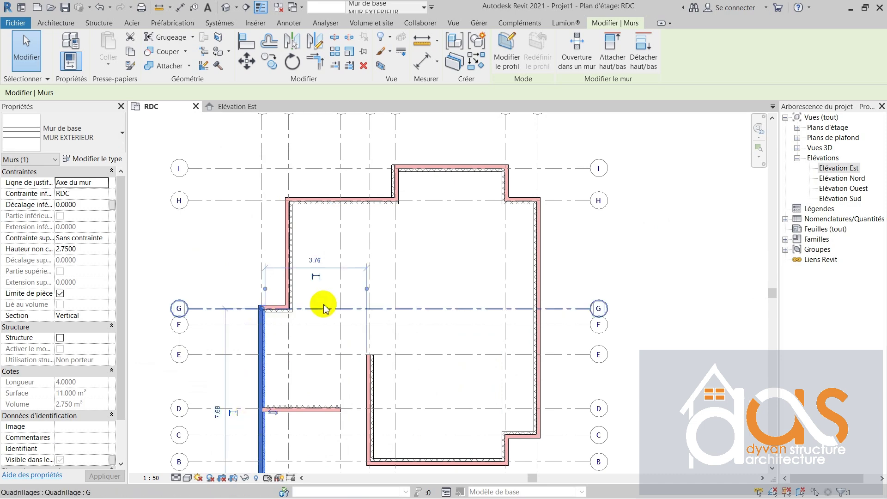
scroll(324, 308, "down", 3)
left_click(406, 159)
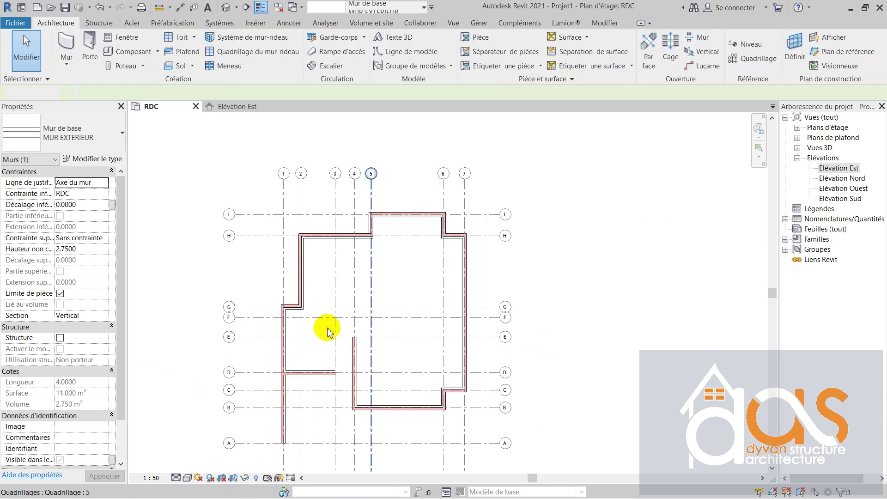
Step: Flip the orientation of the short wall on grid 5 between grids H and I, and clear the selection
scroll(293, 257, "up", 3)
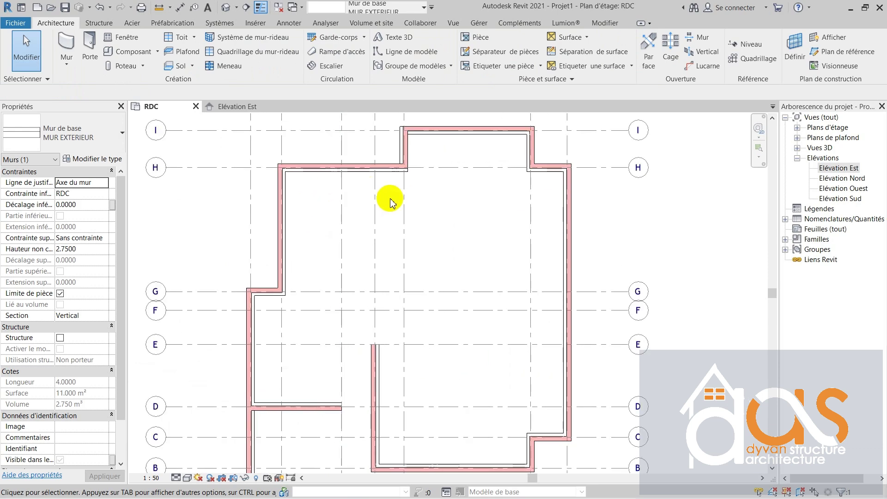
left_click(403, 146)
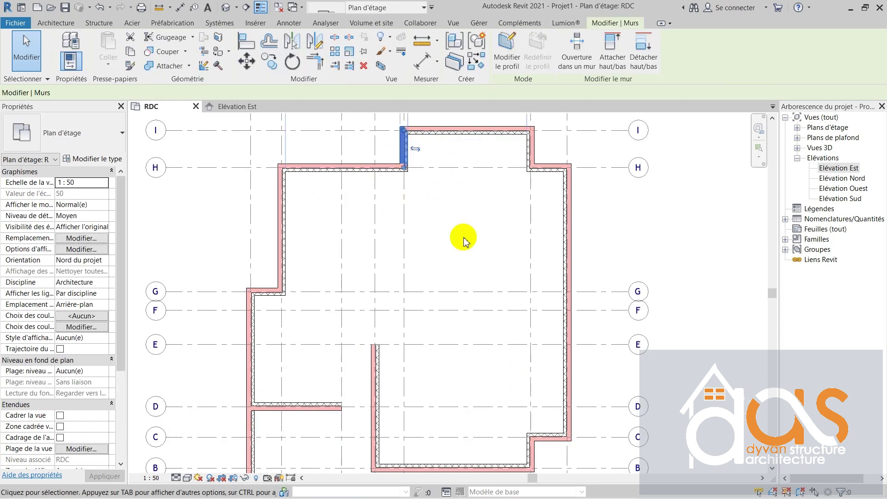
scroll(452, 236, "down", 1)
scroll(382, 249, "down", 3)
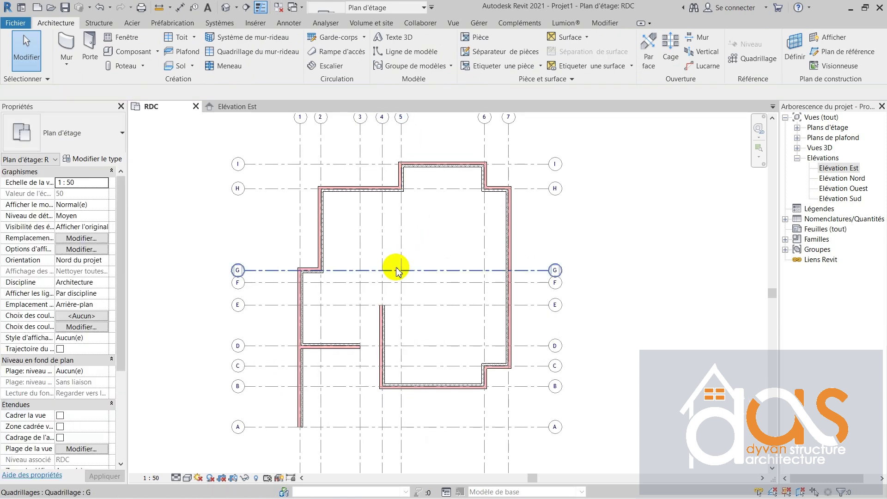
scroll(396, 277, "up", 1)
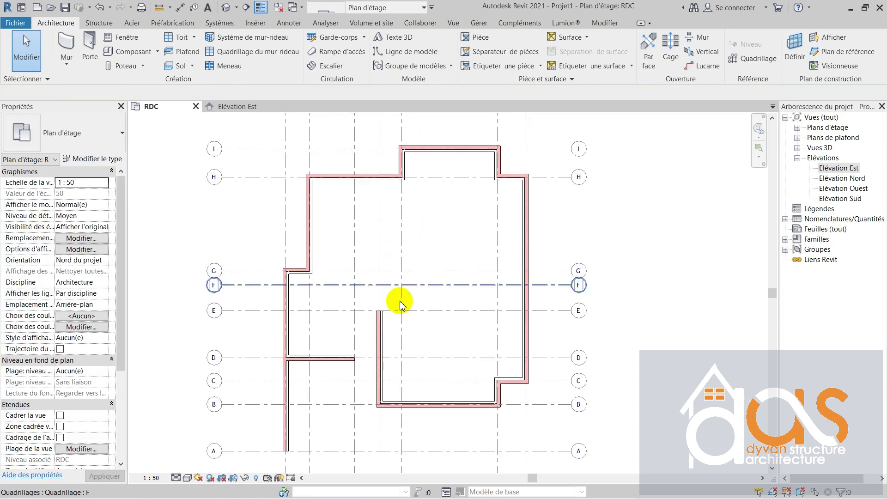
scroll(400, 296, "down", 1)
scroll(414, 194, "up", 1)
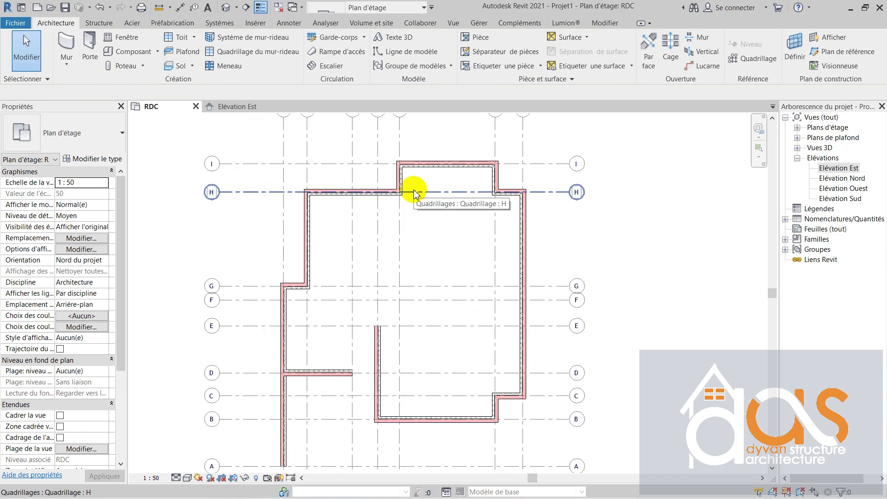
scroll(427, 286, "down", 1)
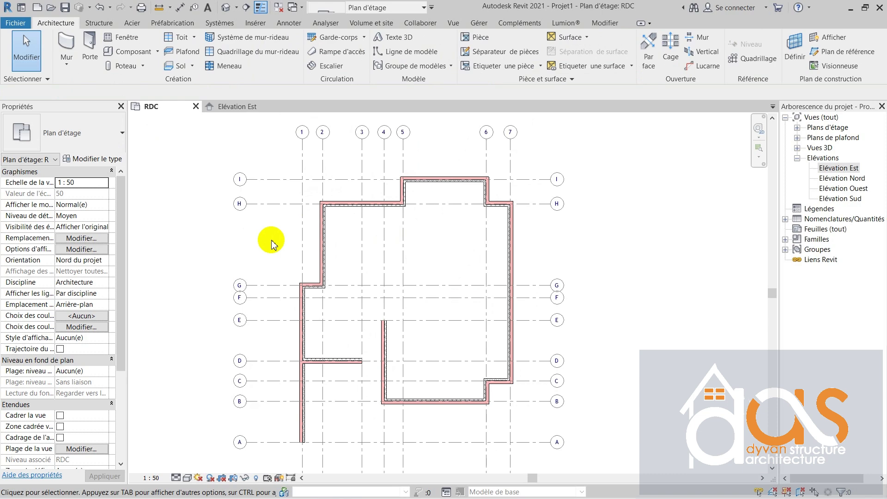
Step: Start the Wall tool, dismiss the save reminder, and choose the Int. Parpaing 100 mm basic wall type
left_click(68, 52)
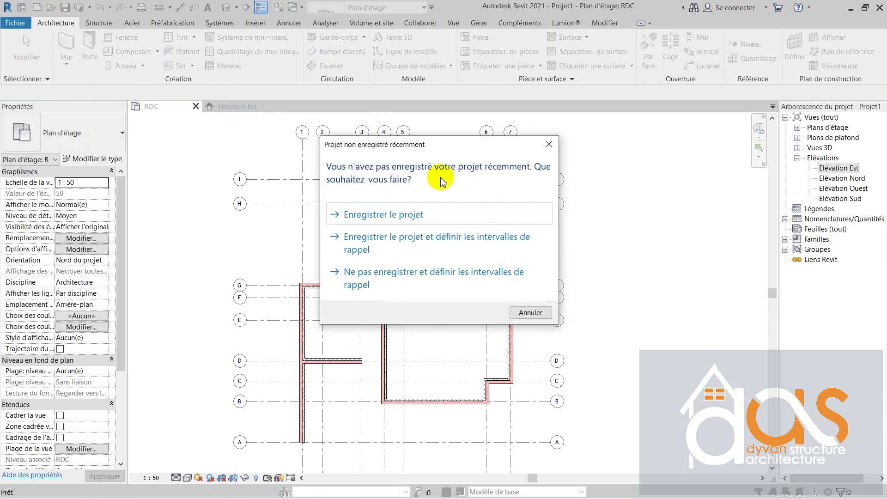
left_click(548, 146)
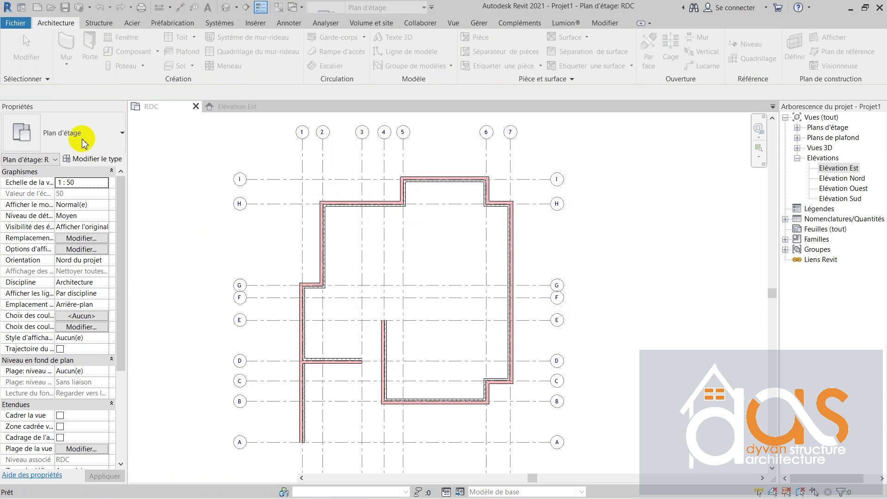
left_click(93, 160)
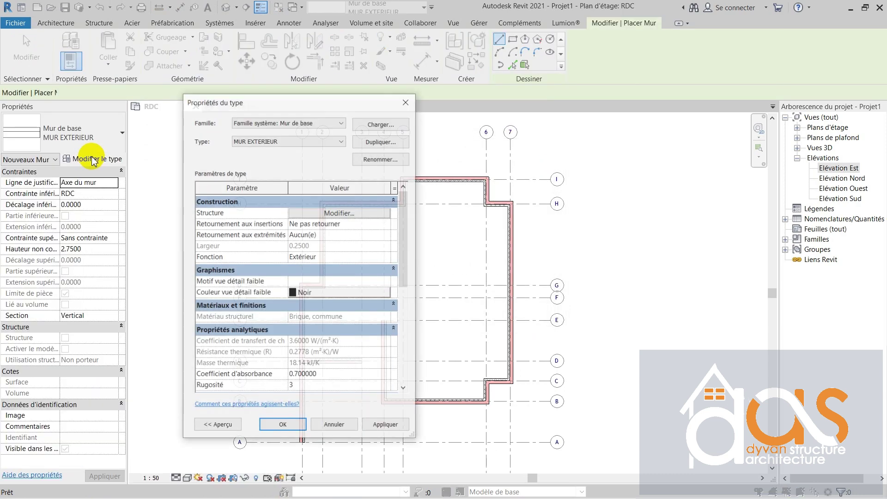
key("Escape")
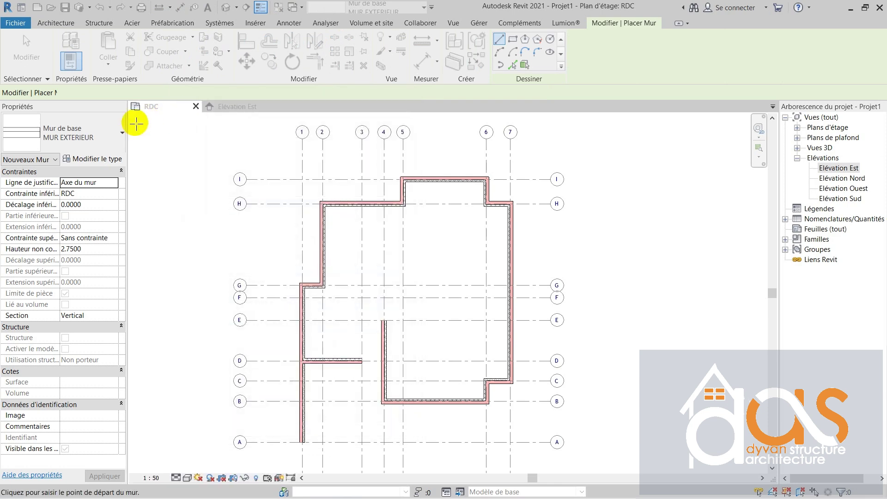
left_click(119, 139)
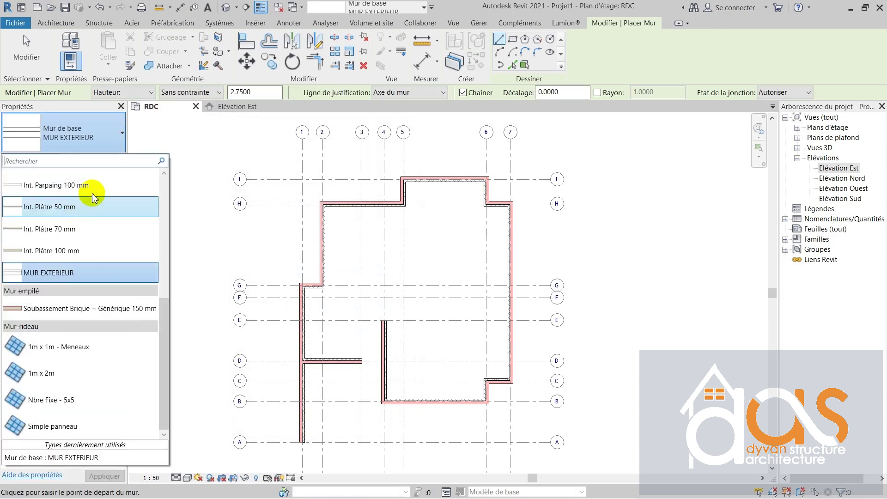
left_click(92, 186)
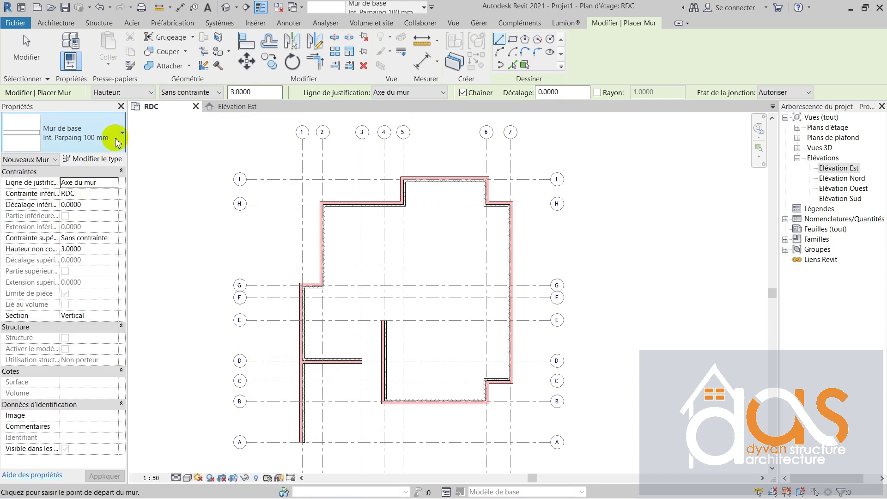
Step: Duplicate the wall type as MUR INTERIEUR and set its structural layer thickness to 0.12
left_click(100, 159)
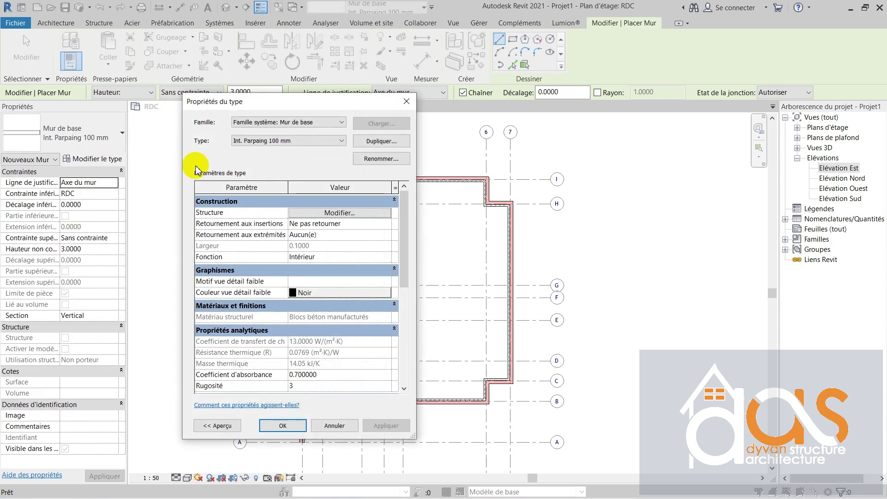
left_click(381, 143)
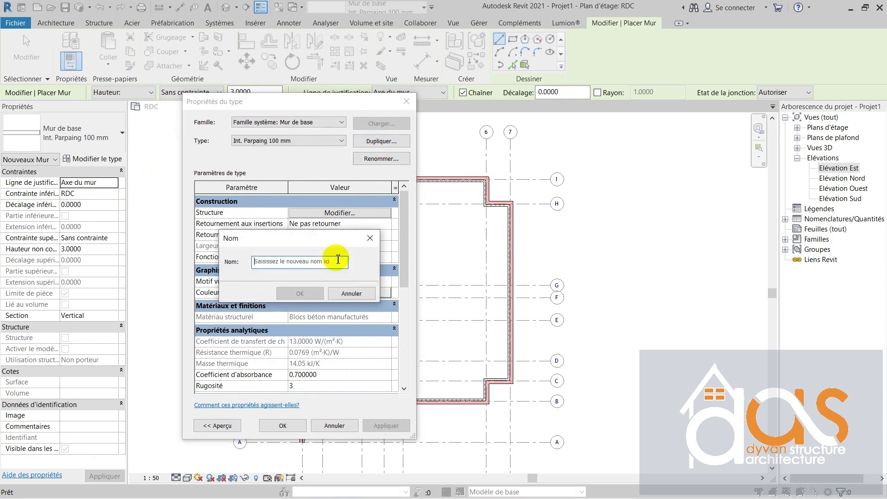
type("MUR INTERIEUR")
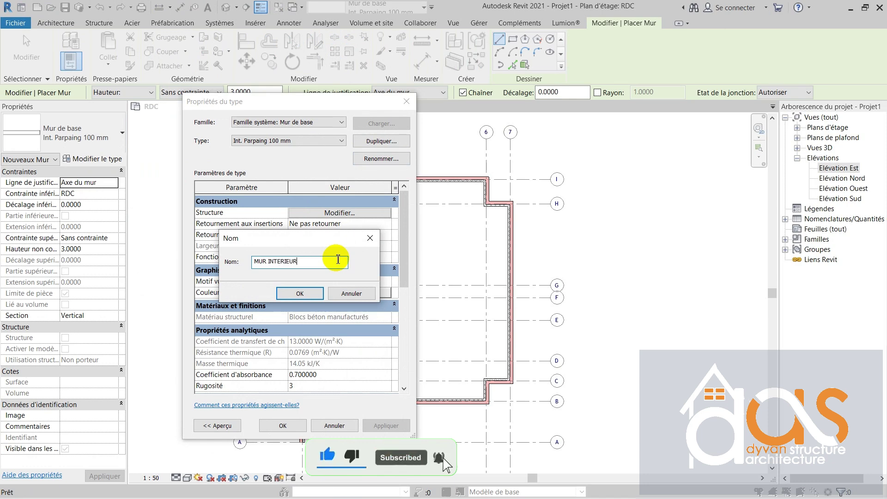
left_click(321, 295)
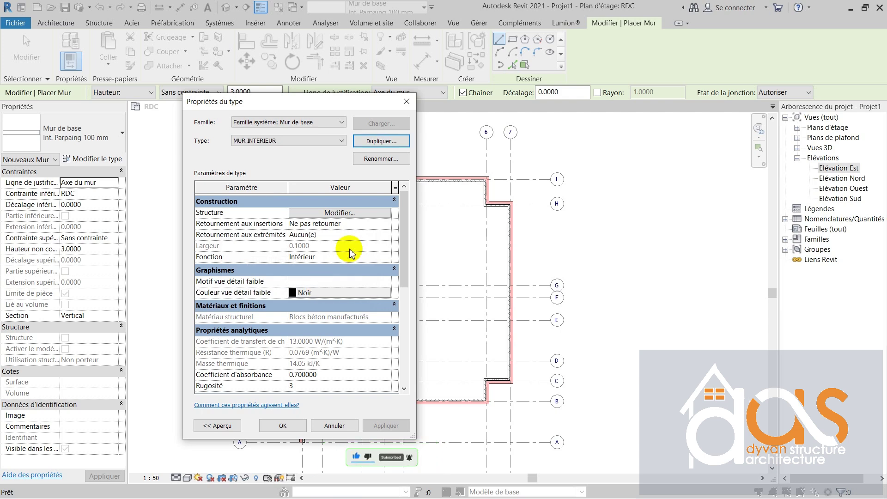
left_click(356, 214)
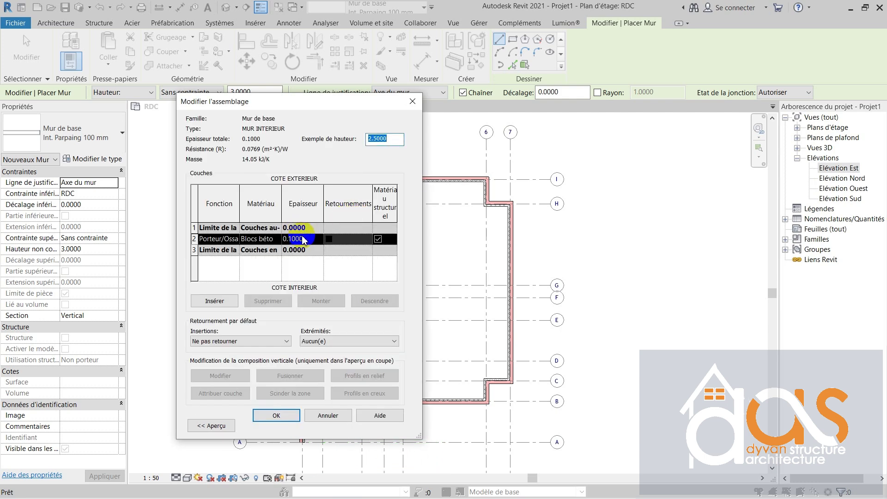
left_click(304, 239)
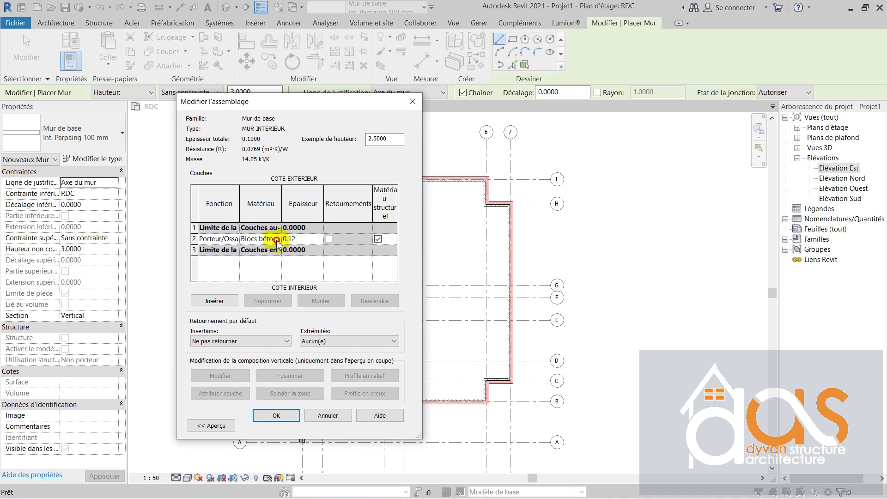
Step: Set the surface foreground pattern of the Blocs béton manufacturés material to none and apply the MUR INTERIEUR type settings
left_click(277, 239)
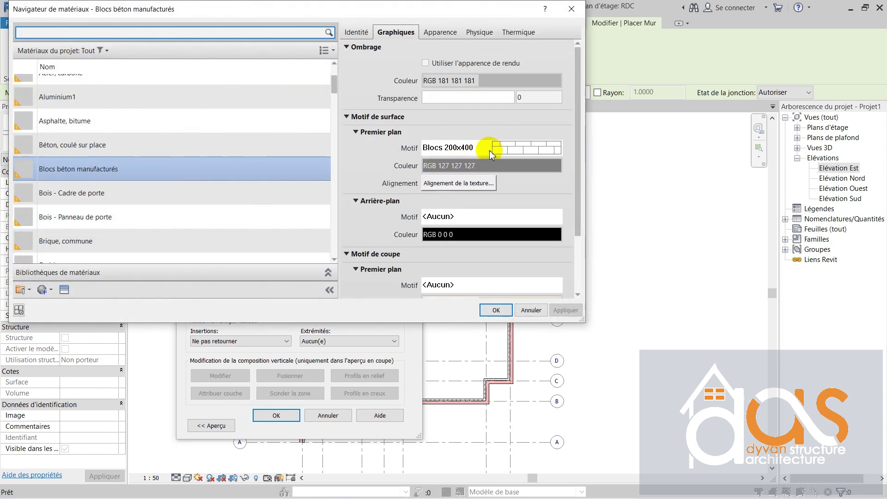
left_click(500, 153)
scroll(465, 277, "up", 1)
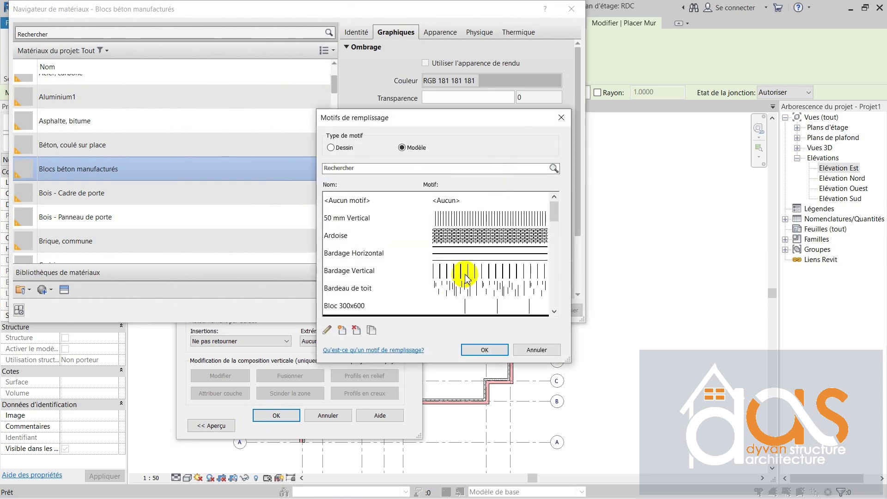
left_click(476, 203)
left_click(484, 350)
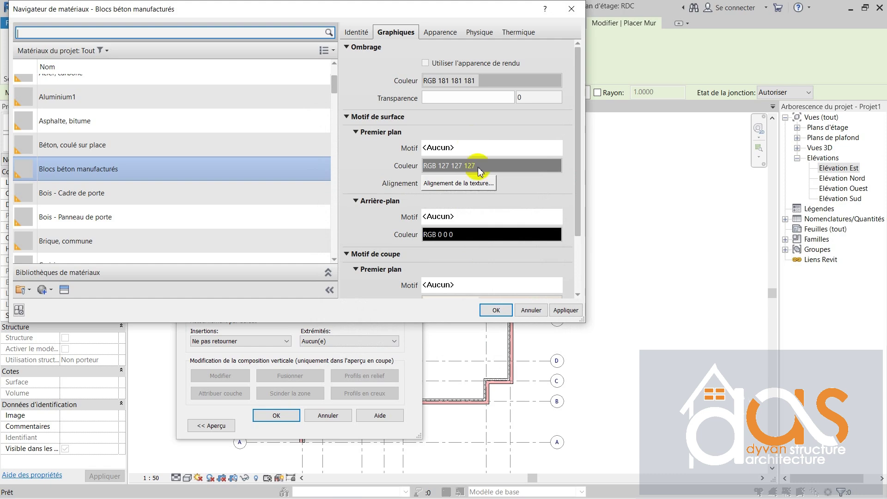
scroll(477, 200, "down", 3)
scroll(481, 218, "up", 3)
scroll(494, 249, "down", 3)
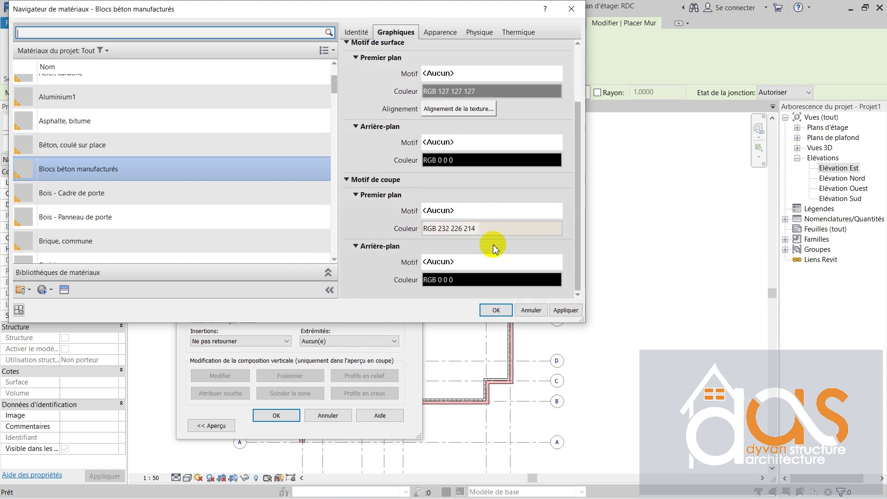
left_click(497, 310)
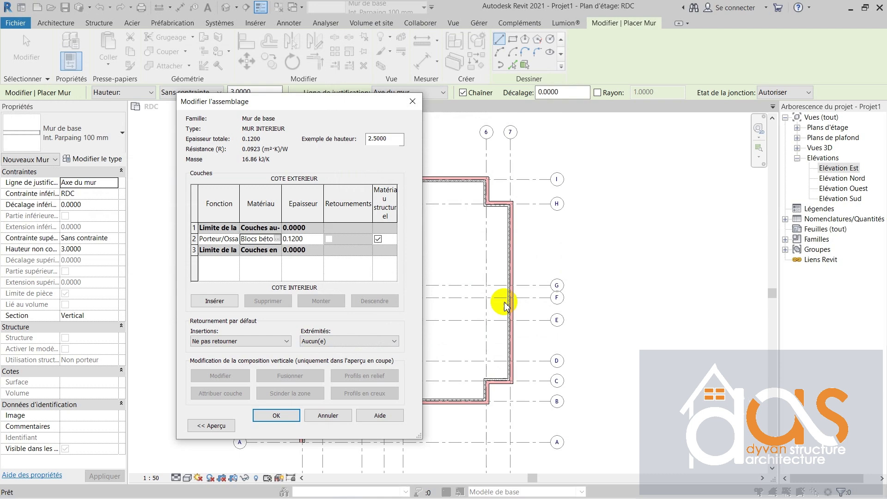
left_click(278, 416)
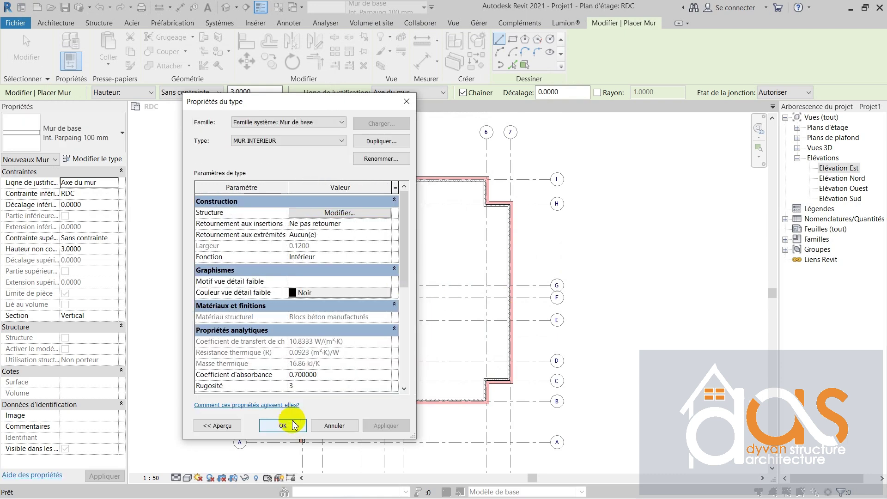
left_click(294, 424)
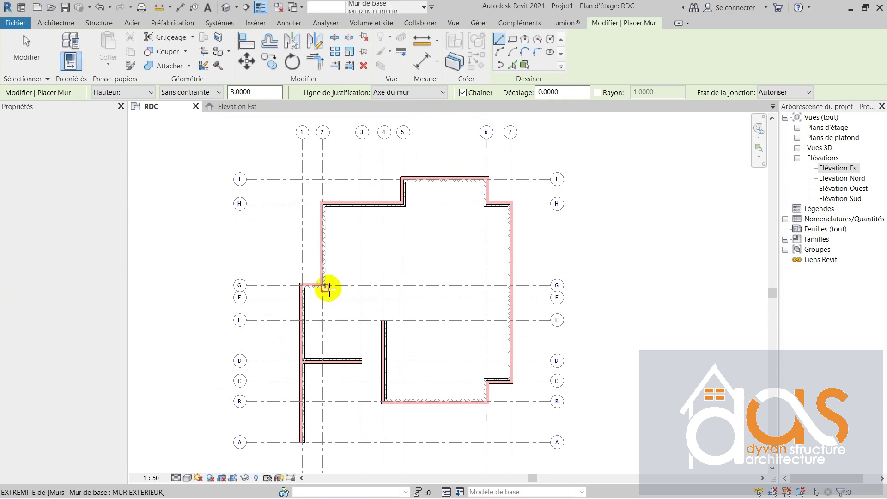
scroll(396, 343, "up", 1)
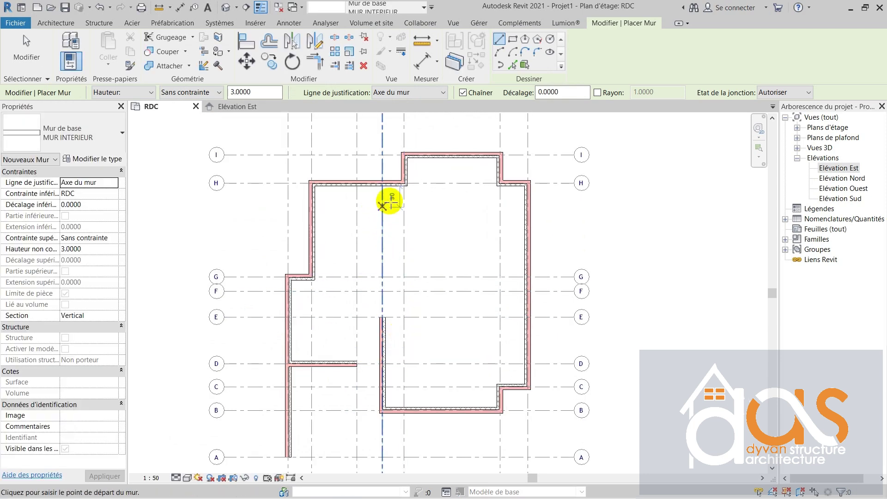
scroll(394, 199, "up", 3)
scroll(410, 184, "up", 5)
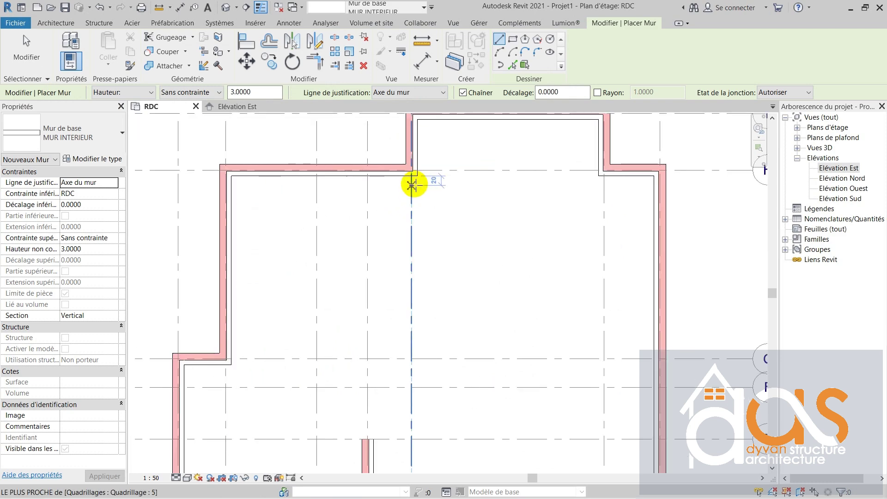
scroll(420, 162, "up", 5)
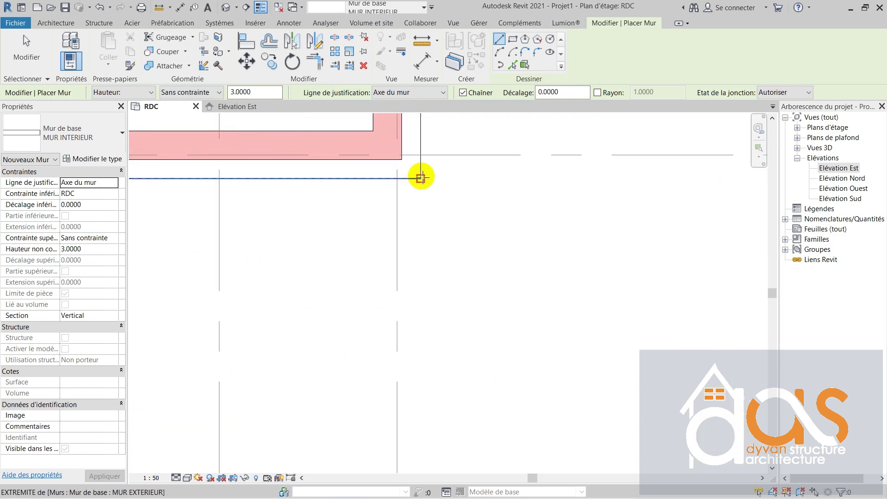
left_click(414, 162)
scroll(400, 203, "down", 3)
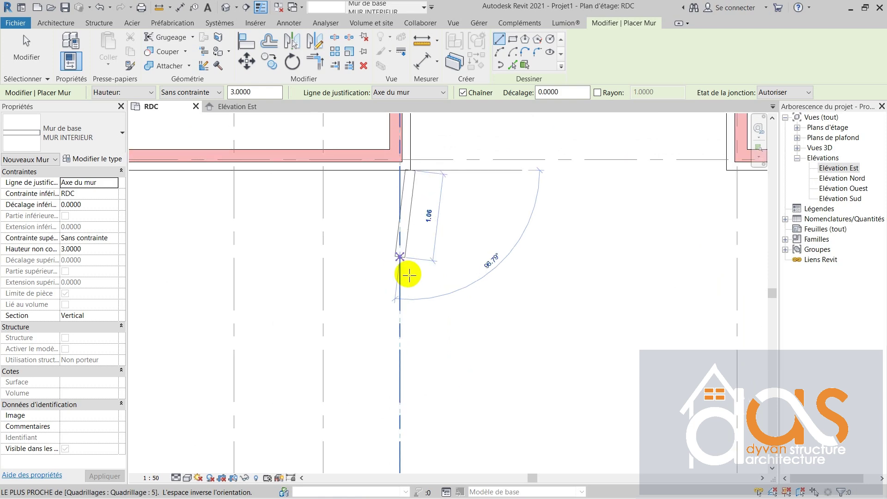
scroll(405, 192, "down", 4)
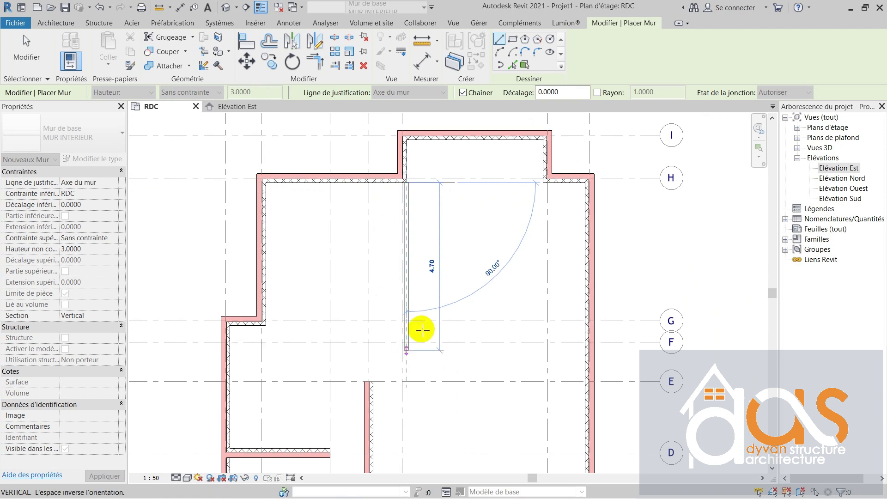
key("Escape")
key("Escape")
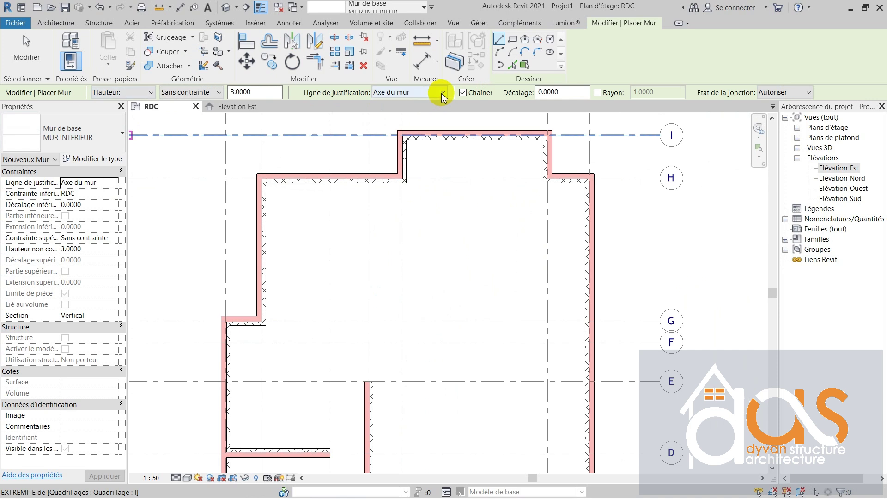
Step: Set the location line to Nu fini: Extérieur and draw a vertical interior wall about 4.50 m long from the grid H/5 inner corner to grid F
left_click(443, 95)
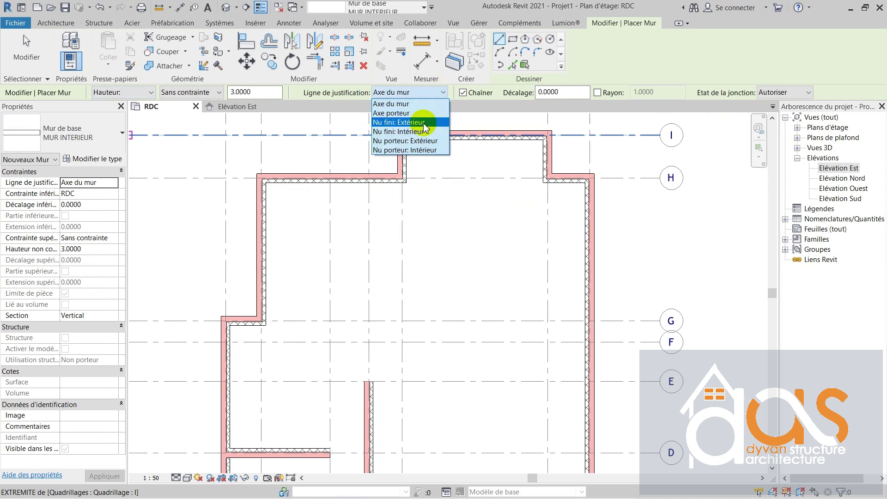
left_click(424, 123)
scroll(405, 180, "up", 5)
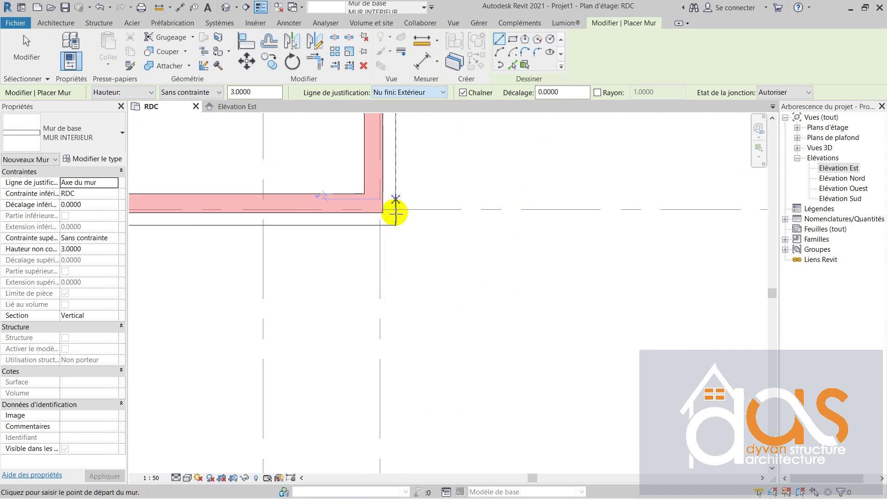
left_click(395, 226)
scroll(397, 235, "down", 3)
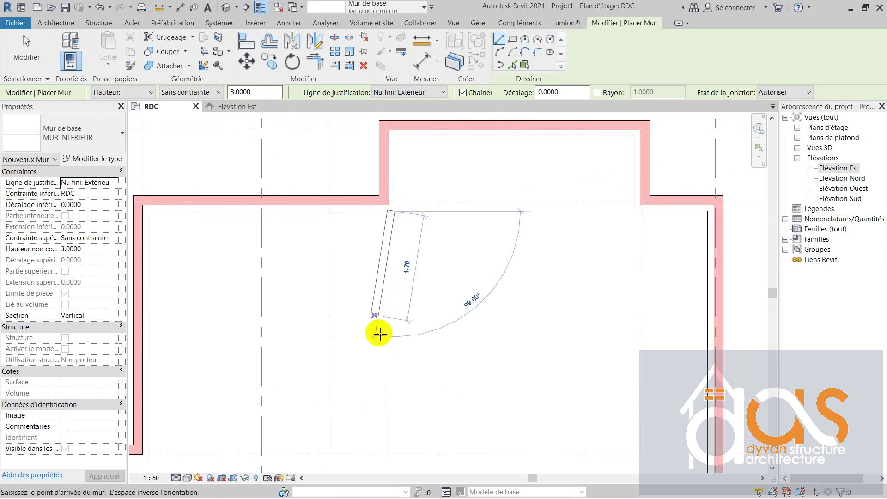
scroll(385, 250, "down", 4)
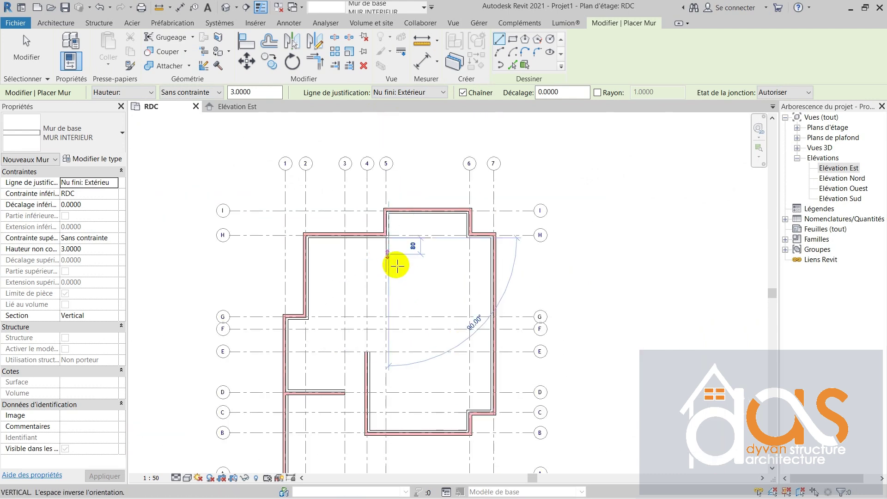
scroll(392, 319, "up", 3)
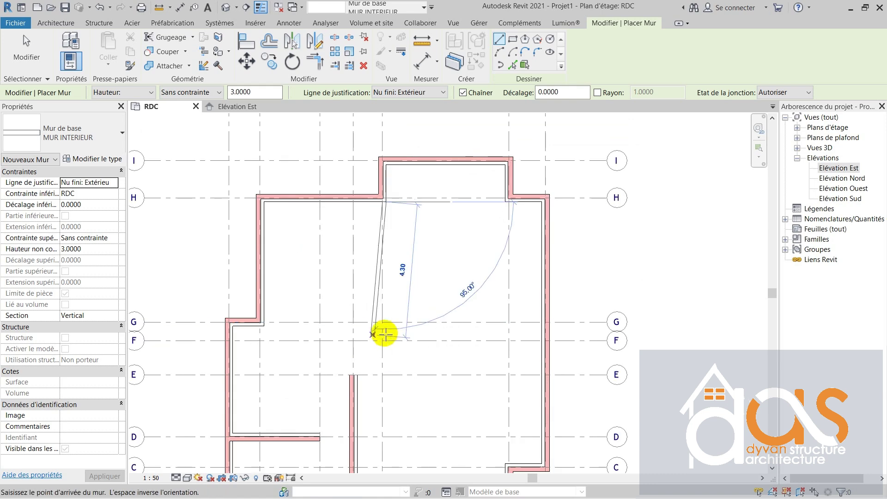
left_click(385, 341)
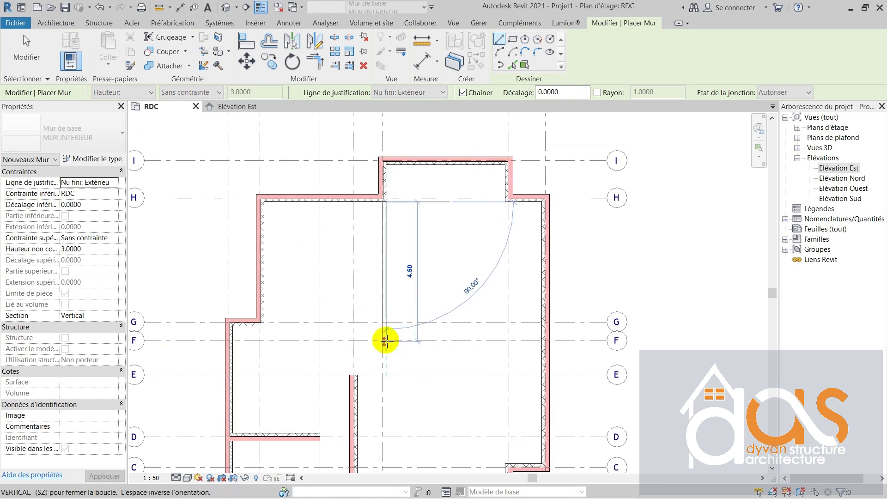
key("Escape")
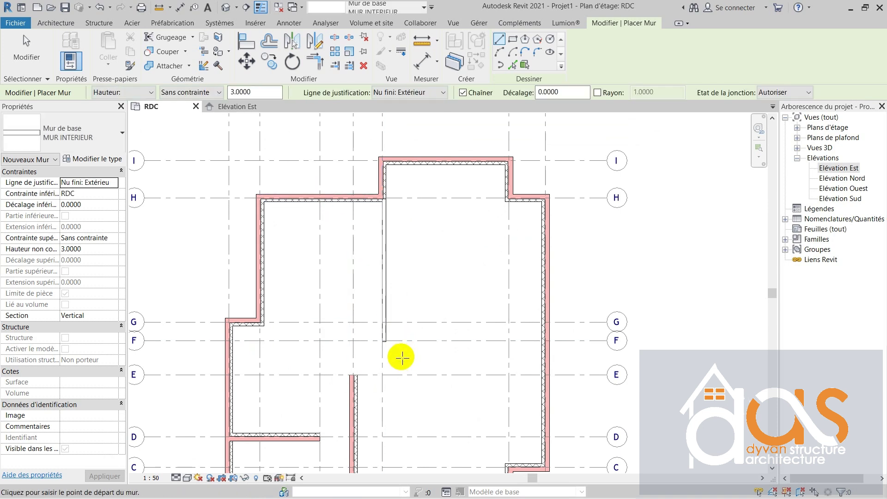
Step: Draw a vertical MUR INTERIEUR wall near grid 6, from the inner corner at grid H to the inner corner at grid C
scroll(495, 171, "up", 3)
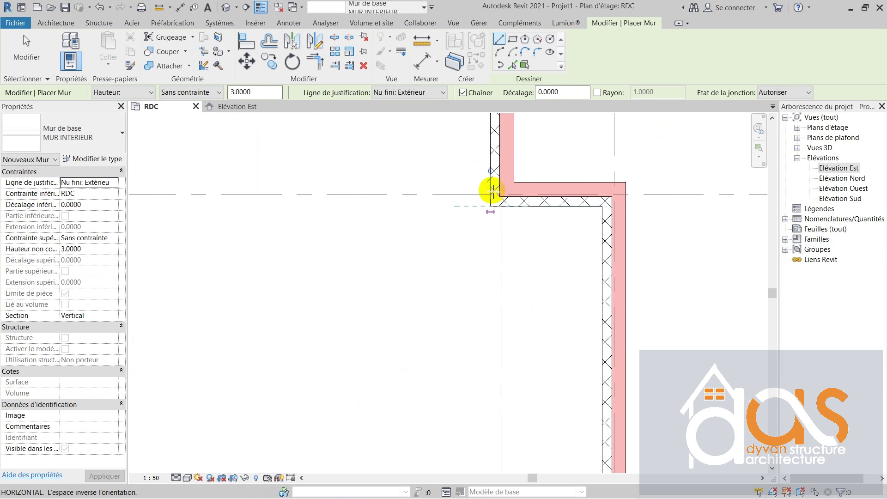
left_click(493, 191)
scroll(492, 193, "down", 2)
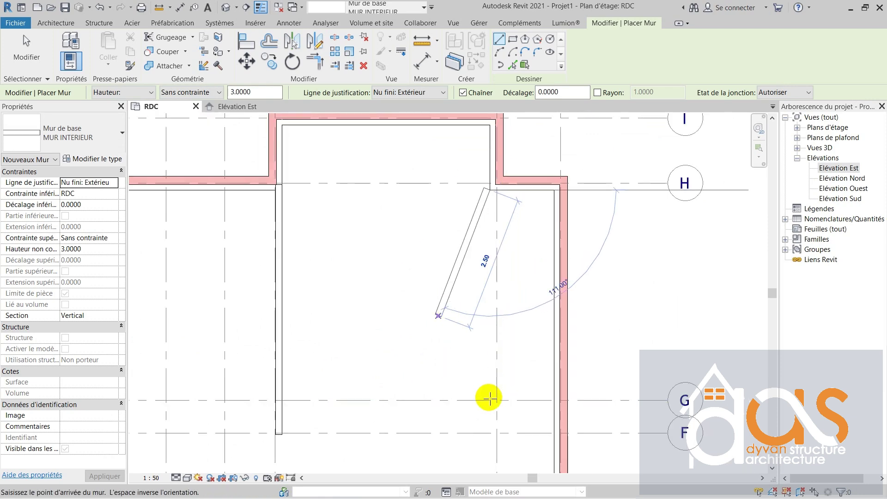
scroll(488, 398, "down", 2)
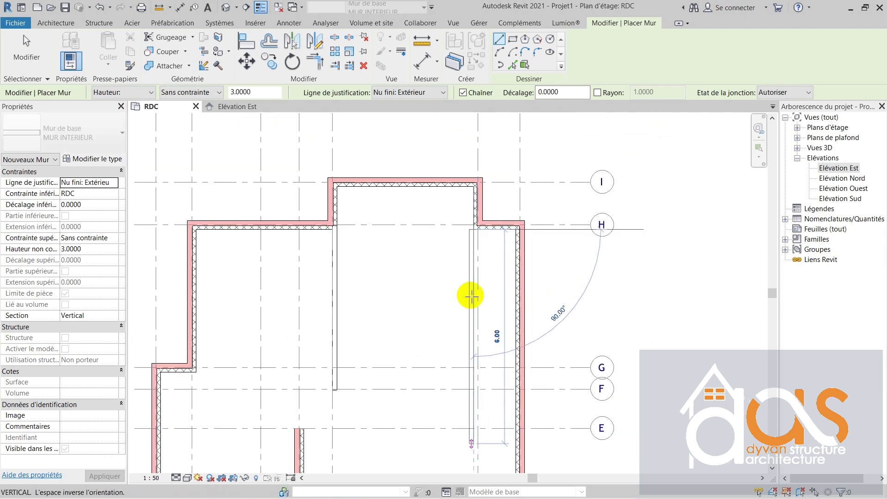
scroll(475, 159, "down", 4)
scroll(481, 410, "up", 5)
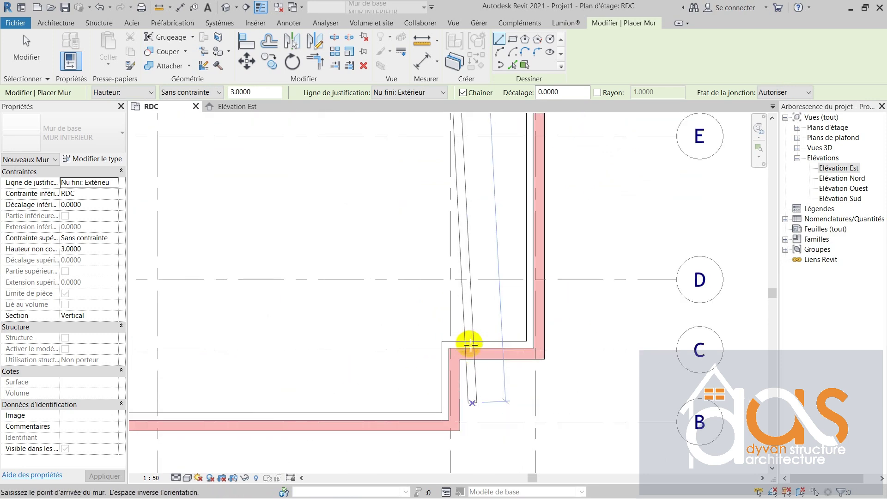
scroll(469, 344, "up", 2)
left_click(427, 334)
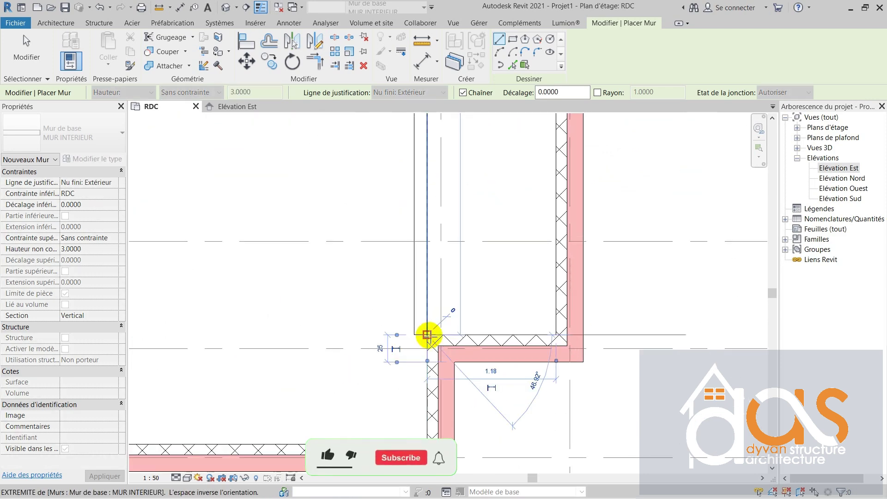
key("Escape")
scroll(415, 379, "down", 3)
key("Escape")
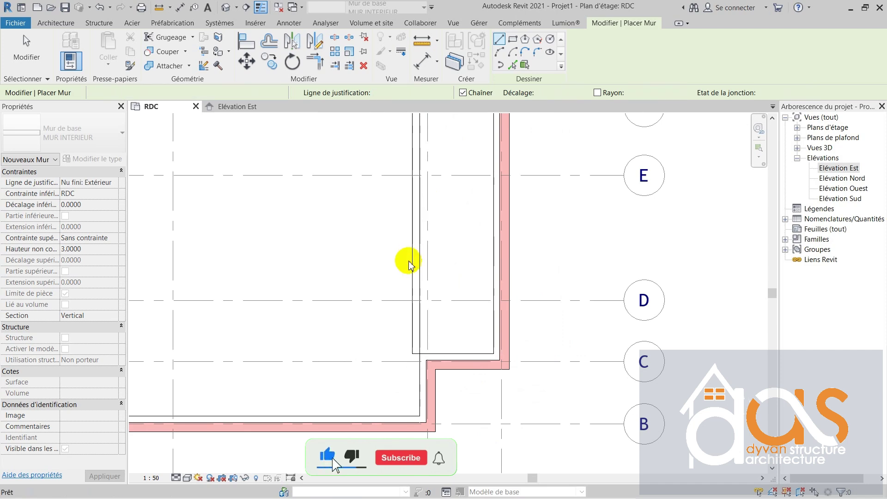
scroll(408, 264, "down", 4)
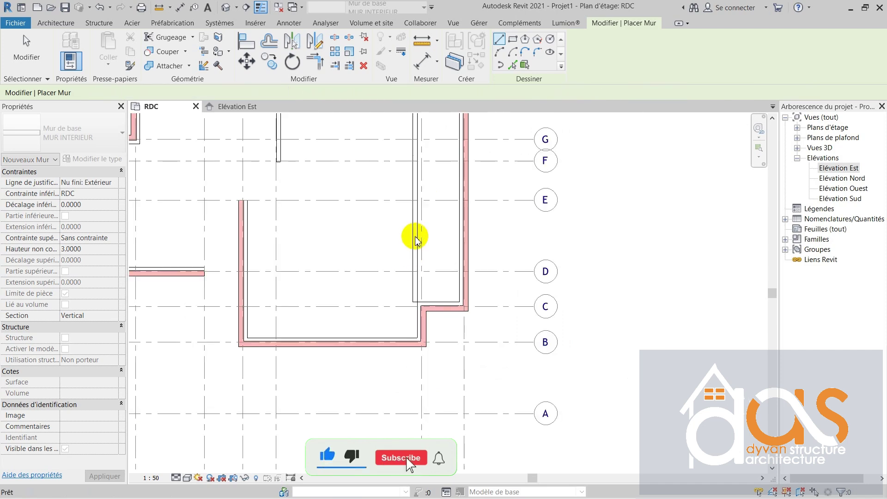
key("Escape")
key("Escape")
Step: Flip the orientation of the long vertical interior wall near grid 6 and deselect it
left_click(411, 199)
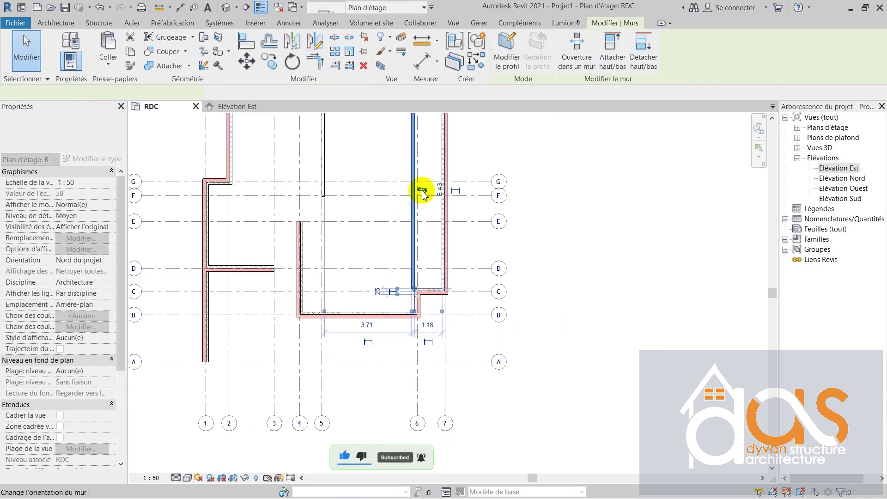
left_click(422, 190)
left_click(382, 289)
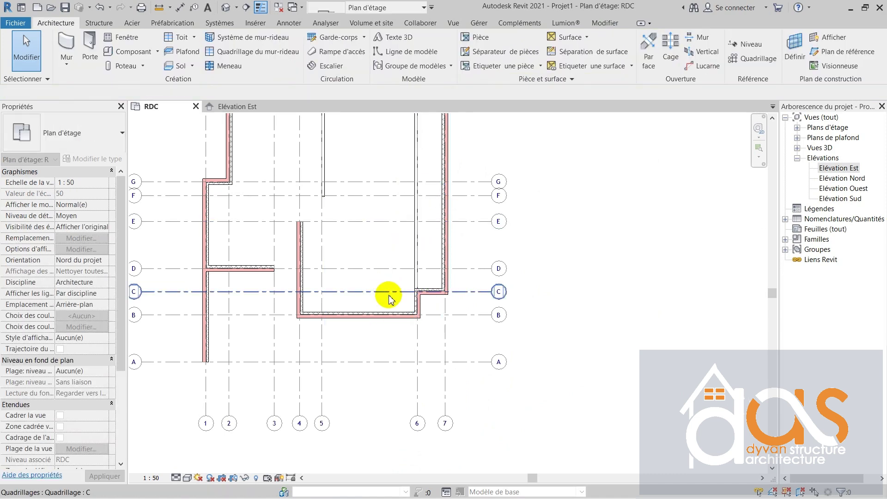
scroll(388, 300, "down", 2)
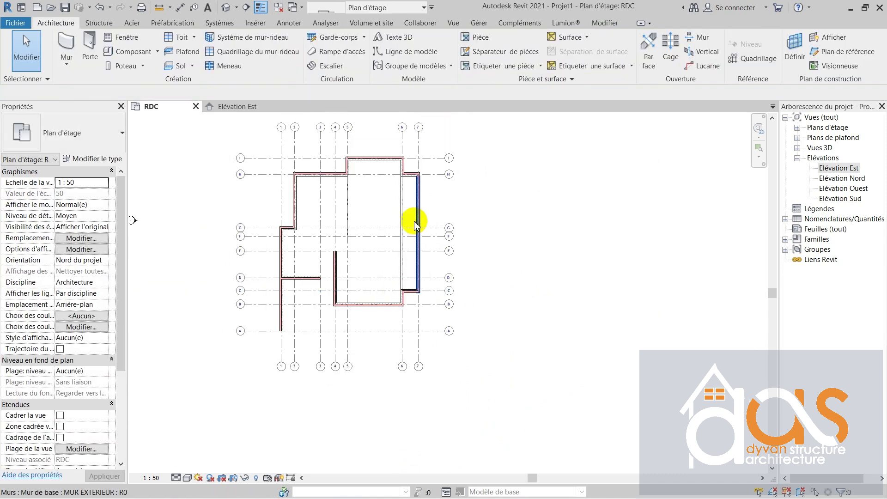
scroll(407, 243, "up", 2)
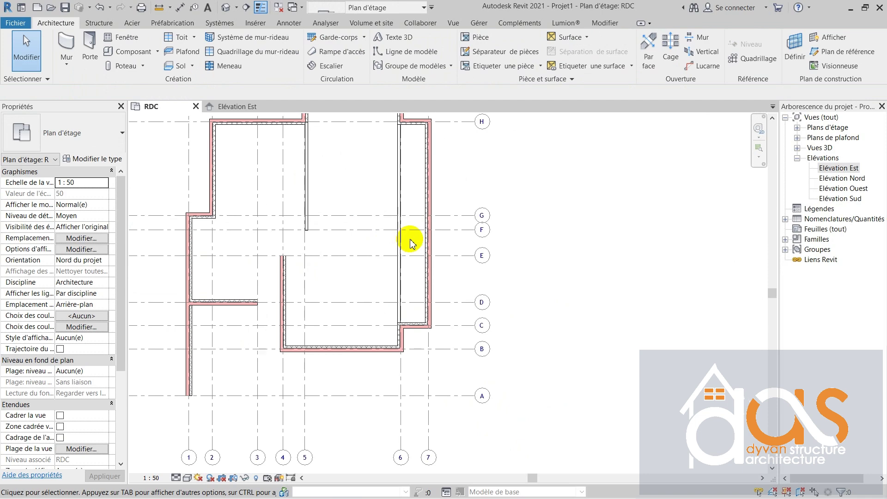
Step: Draw a horizontal interior wall about 1.25 m long on grid F, from grid 6 to the exterior wall at grid 7
scroll(407, 238, "up", 1)
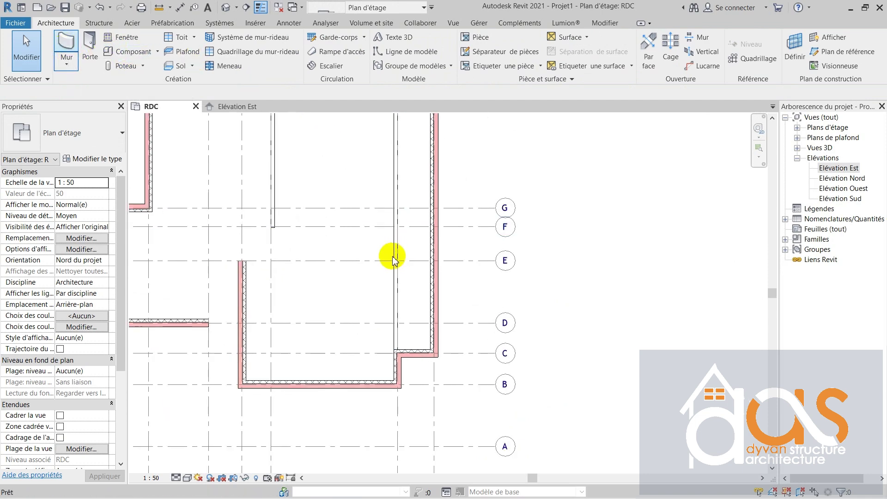
key("w")
key("a")
scroll(393, 291, "up", 1)
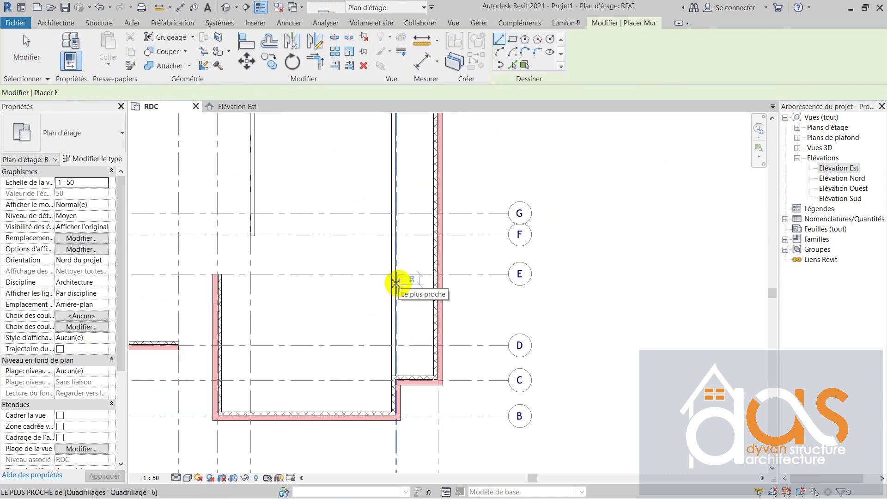
left_click(396, 234)
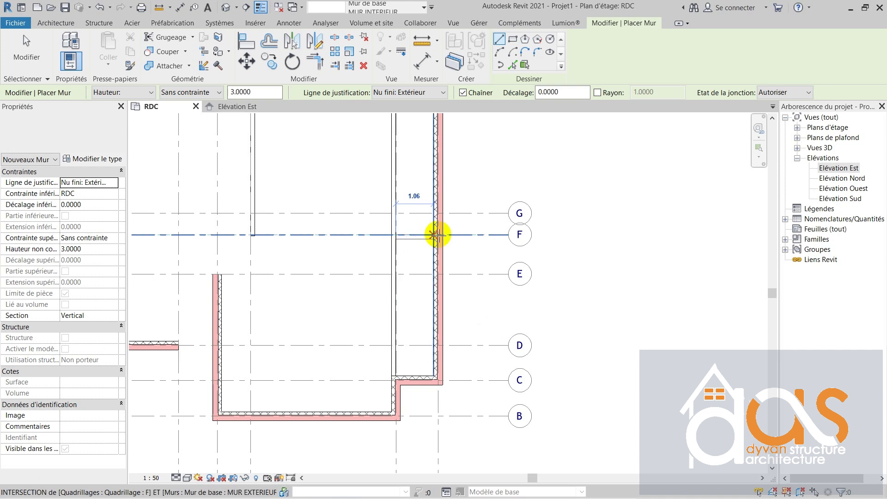
left_click(439, 235)
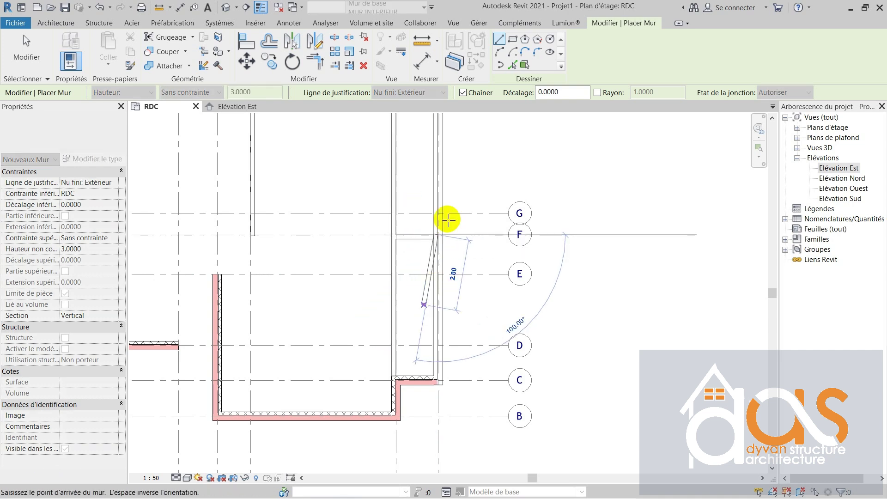
scroll(438, 236, "up", 2)
scroll(438, 238, "up", 2)
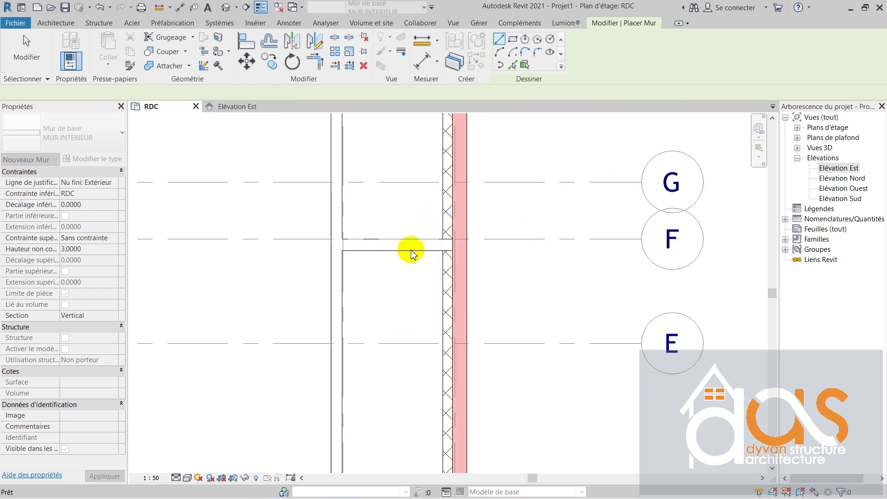
key("Escape")
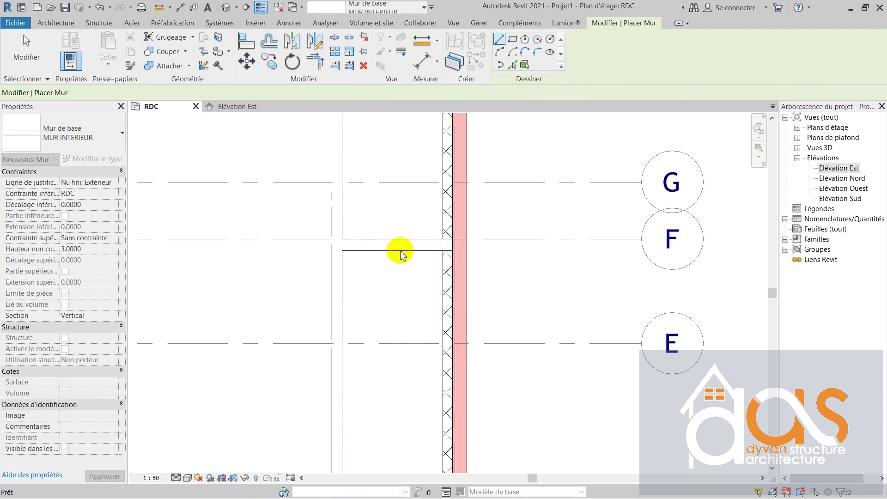
key("Escape")
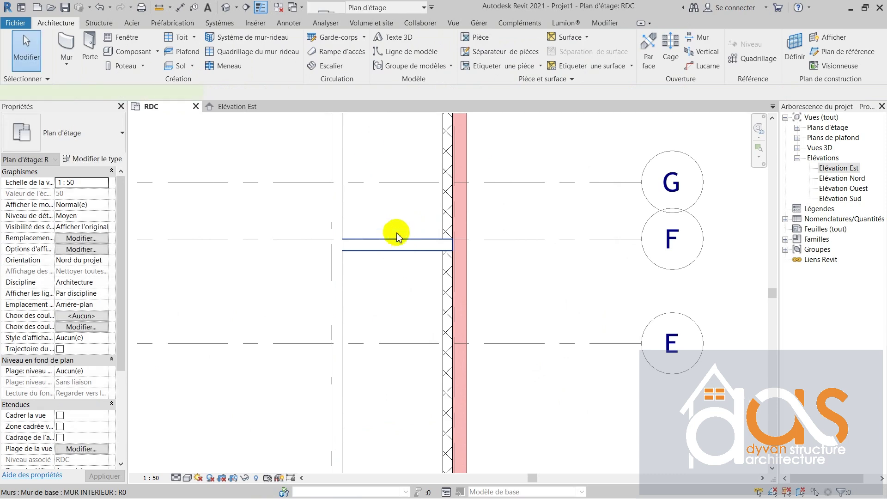
Step: Move the short horizontal wall between grids 6 and 7 from its midpoint so it is centred on grid F
left_click(397, 244)
left_click(246, 62)
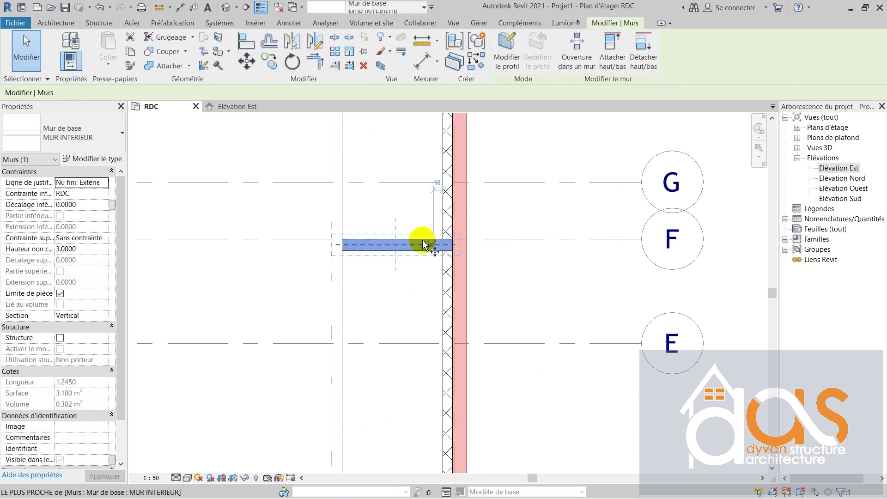
scroll(430, 242, "up", 2)
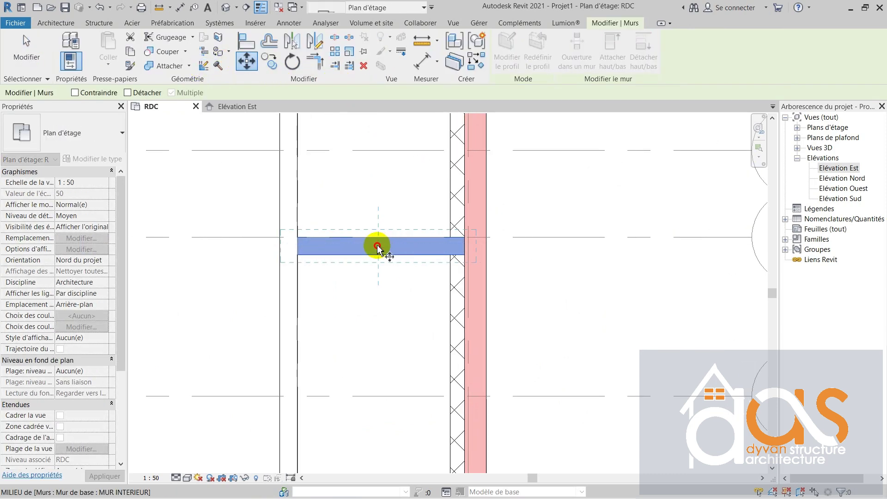
left_click(377, 247)
left_click(379, 237)
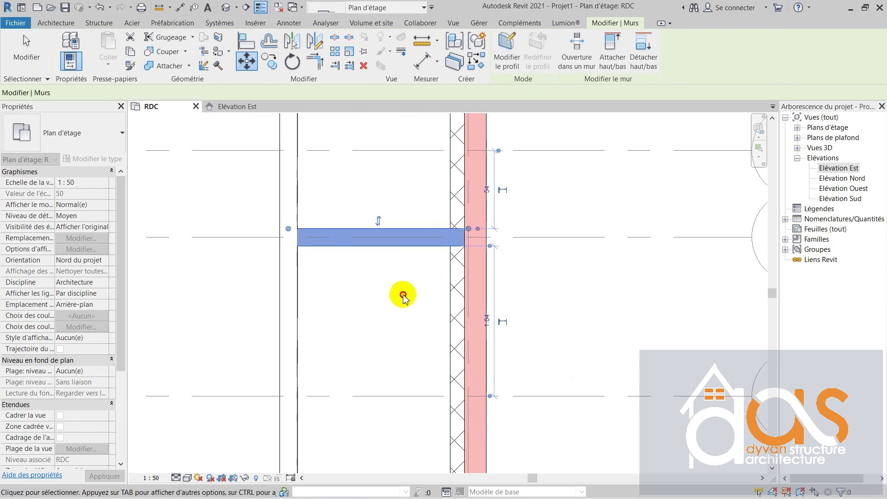
scroll(459, 296, "down", 5)
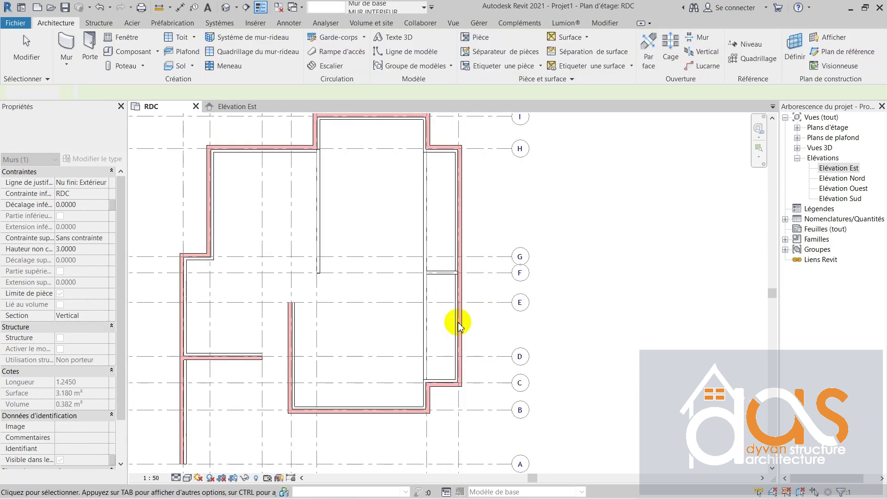
key("Escape")
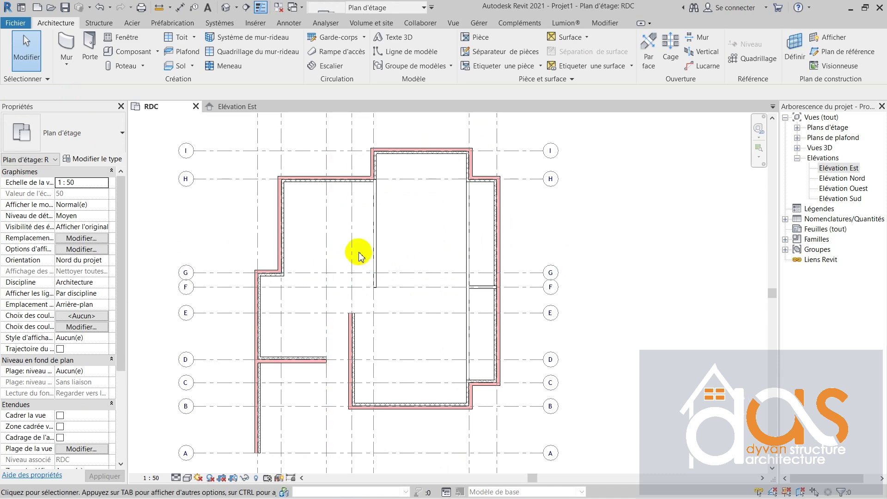
Step: Draw chained interior walls from the inner corner near G/2 horizontally to grid 3, down to grid F, and across to the wall at grid 5
scroll(310, 274, "up", 2)
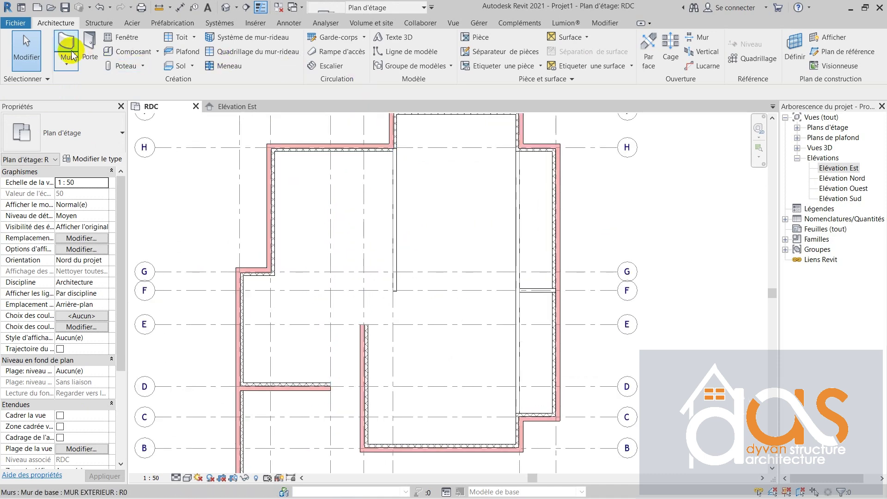
key("w")
key("a")
scroll(282, 282, "up", 2)
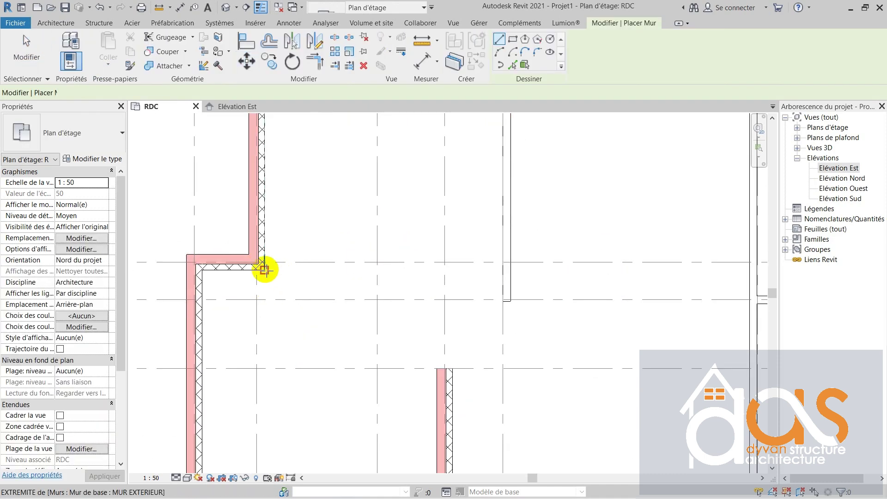
left_click(276, 270)
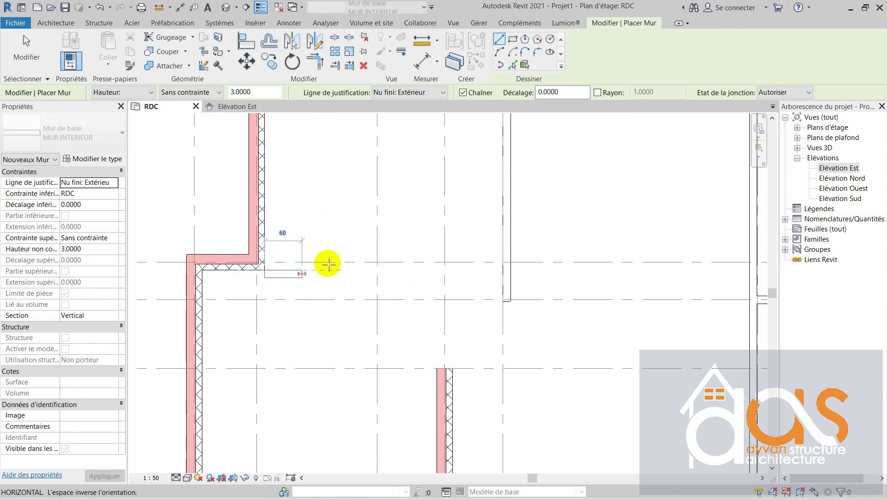
left_click(378, 270)
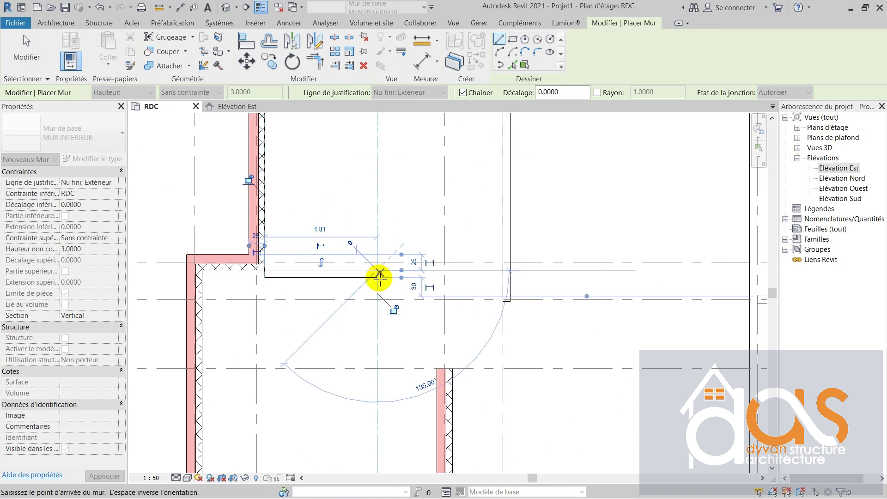
left_click(377, 299)
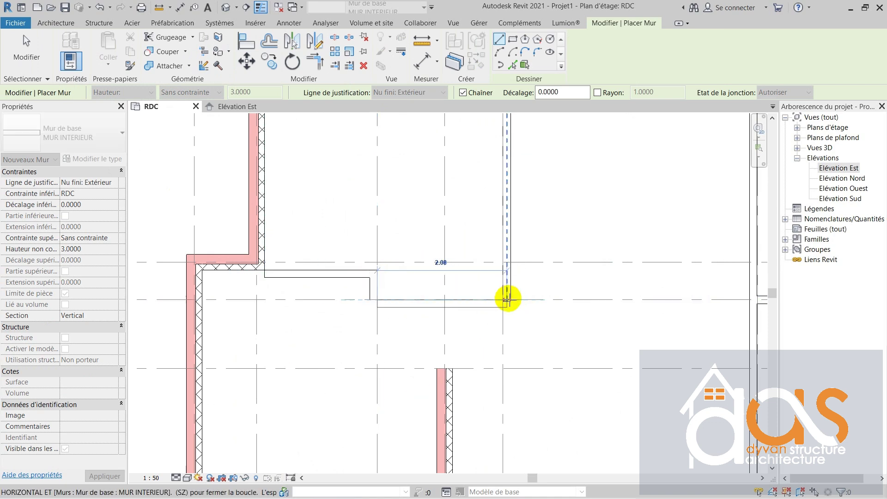
left_click(507, 299)
key("Escape")
key("Escape")
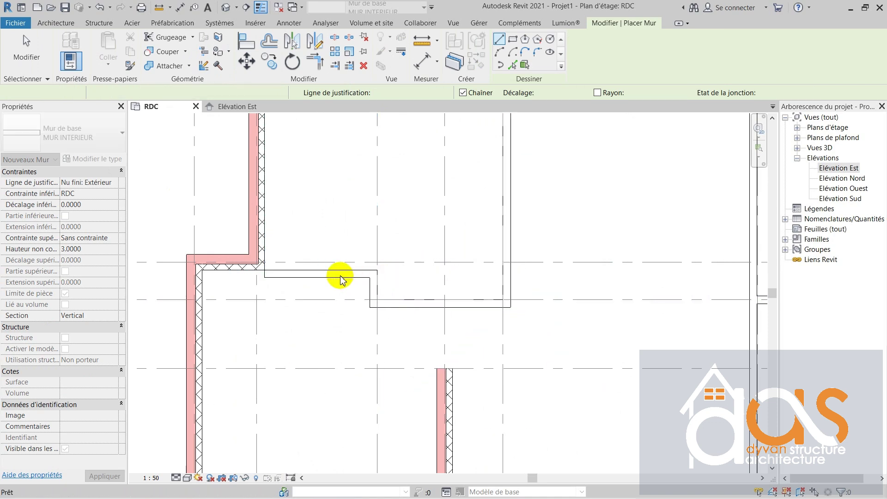
left_click(281, 277)
key("Escape")
key("Escape")
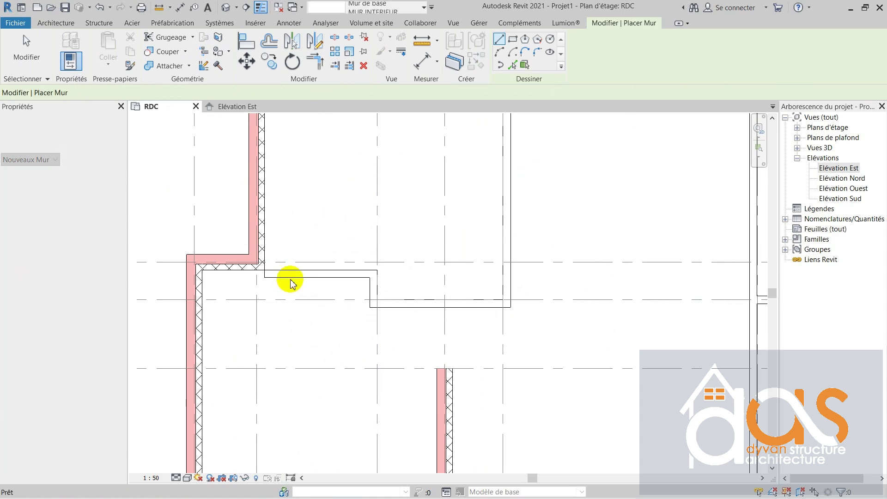
Step: Move the horizontal wall between grids 2 and 3 up by its thickness, aligning its lower face with the exterior wall's inner face
left_click(293, 275)
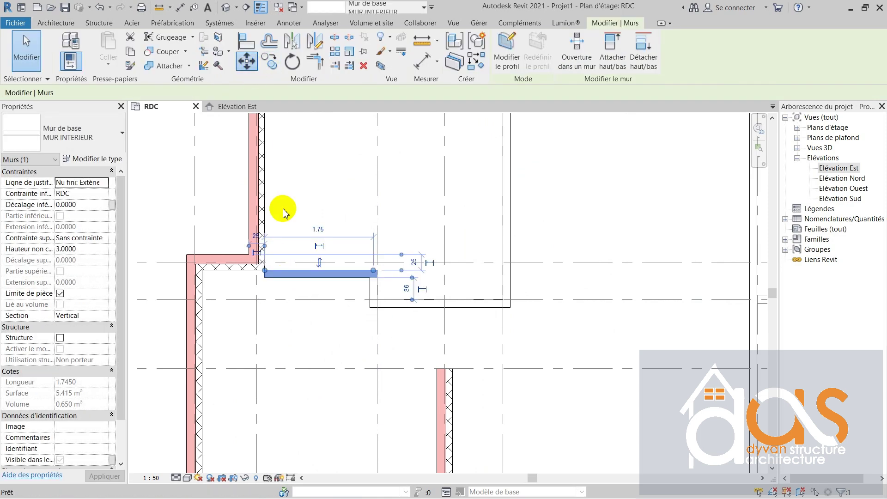
scroll(265, 279, "up", 4)
scroll(266, 279, "up", 2)
key("m")
key("v")
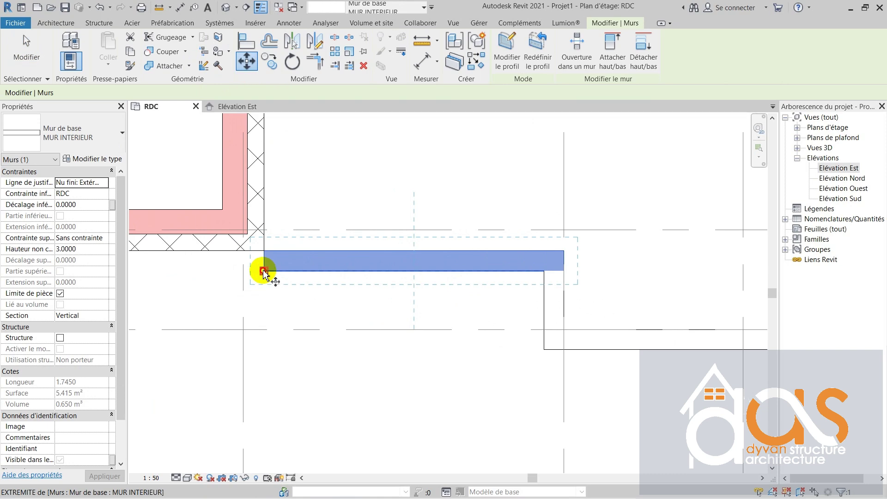
left_click(264, 250)
left_click(284, 257)
scroll(255, 293, "down", 1)
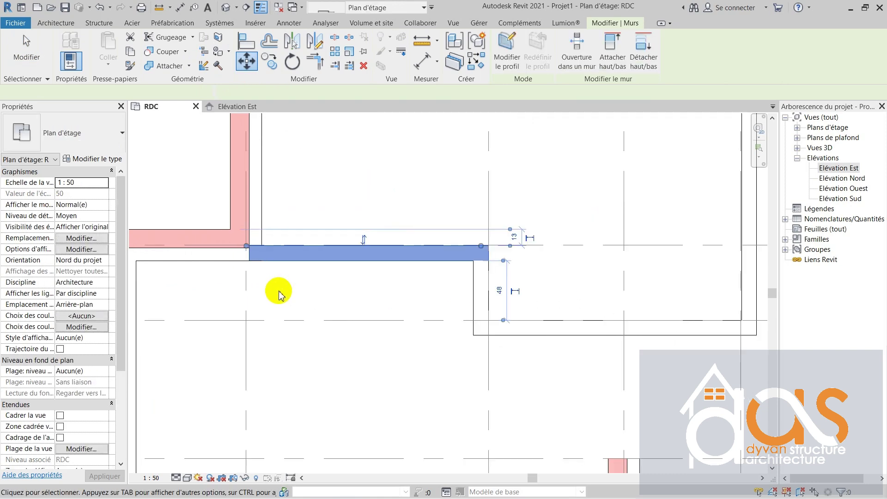
left_click(396, 299)
Step: Move the short vertical wall between grids G and F from its midpoint so it is centred on grid 3
left_click(475, 305)
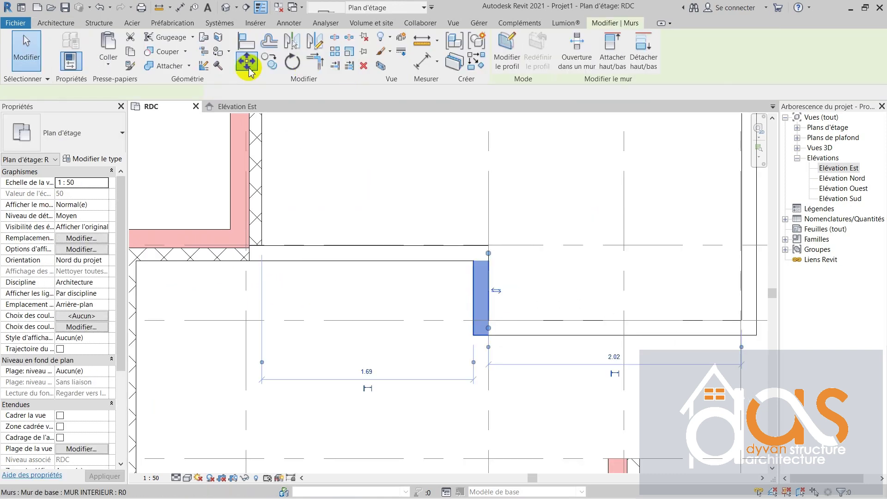
left_click(246, 61)
left_click(486, 292)
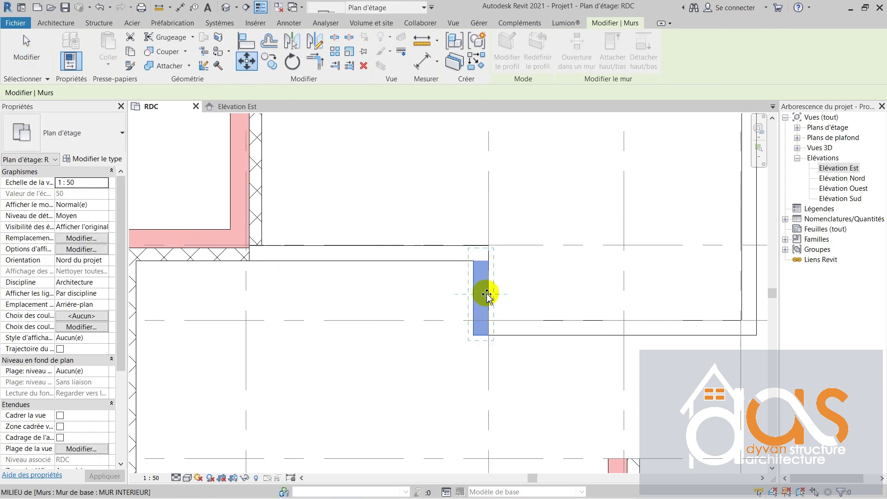
left_click(479, 302)
scroll(366, 311, "down", 1)
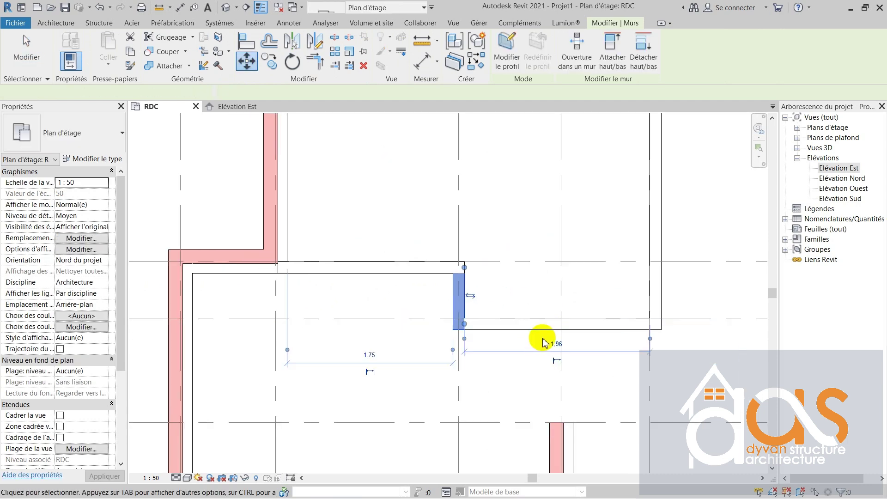
Step: Move the horizontal interior wall between grids 3 and 5 from its midpoint so it is centred on grid F
left_click(544, 328)
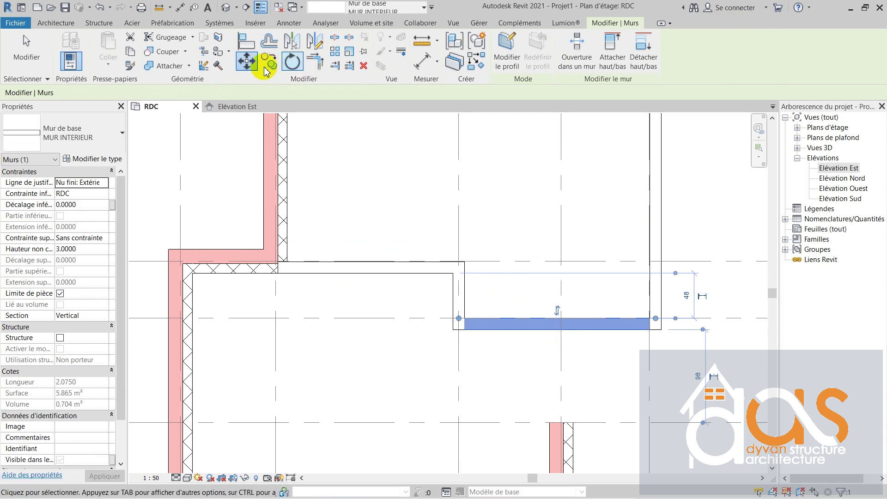
left_click(247, 61)
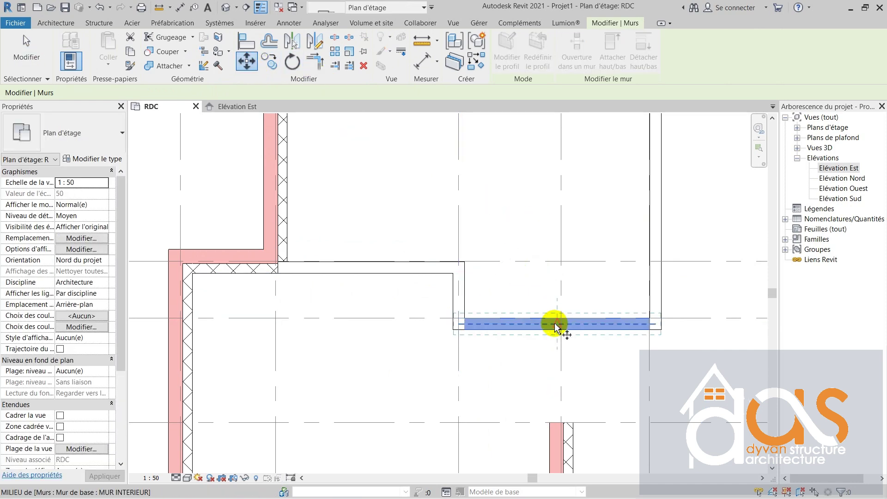
left_click(552, 318)
key("Escape")
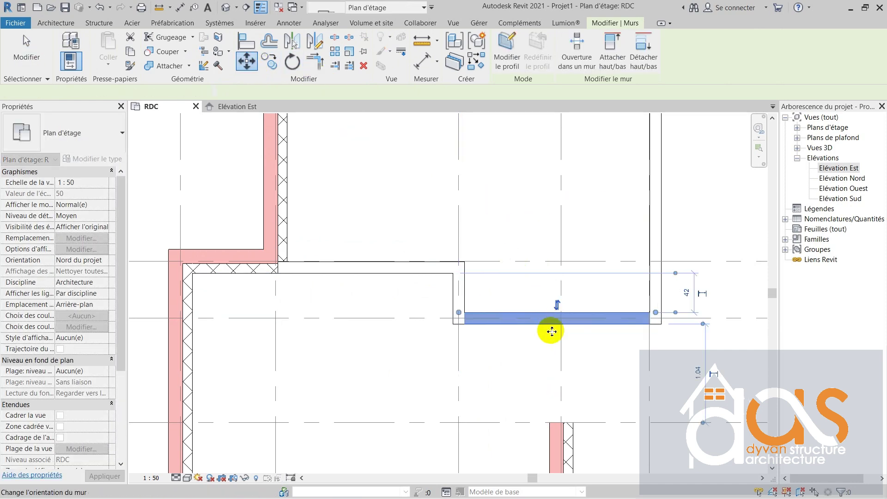
key("Escape")
scroll(339, 297, "down", 3)
scroll(340, 297, "down", 3)
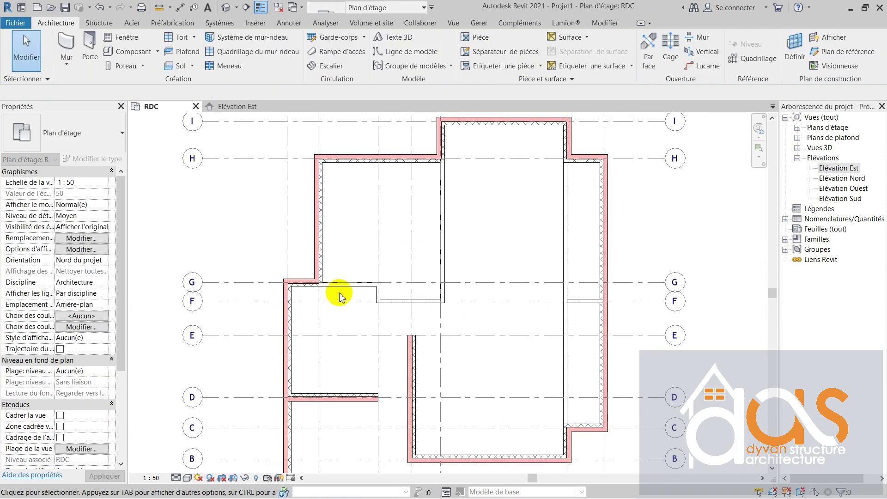
Step: Draw chained MUR INTERIEUR walls along grid E, about 2.81 m from the wall at grid 1 to grid 3, and about 1.88 m down to the wall at grid D
scroll(357, 375, "up", 1)
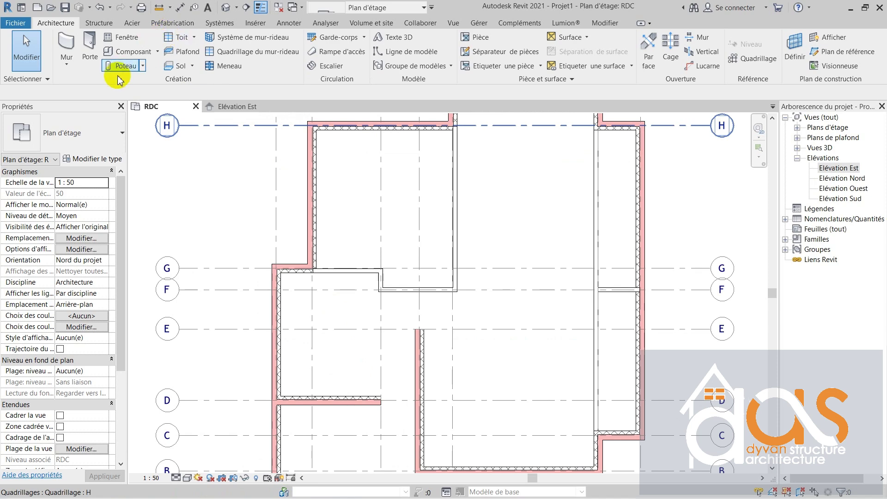
left_click(67, 50)
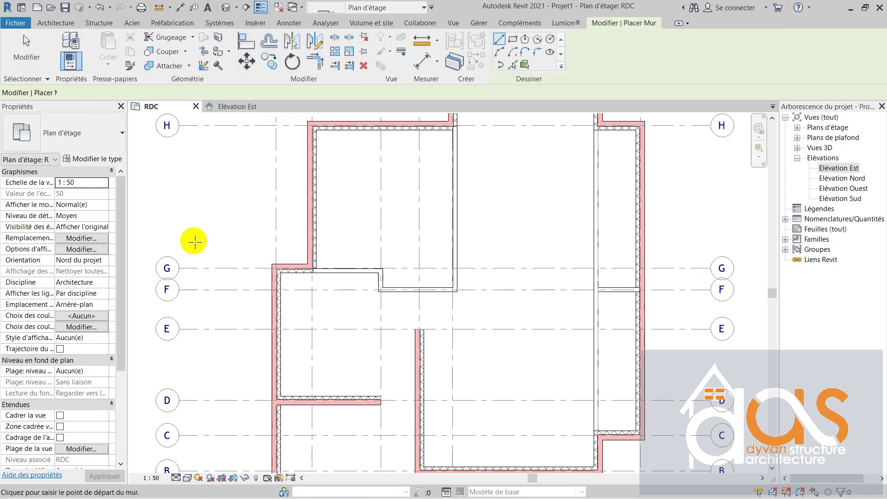
scroll(287, 331, "up", 2)
scroll(287, 331, "up", 1)
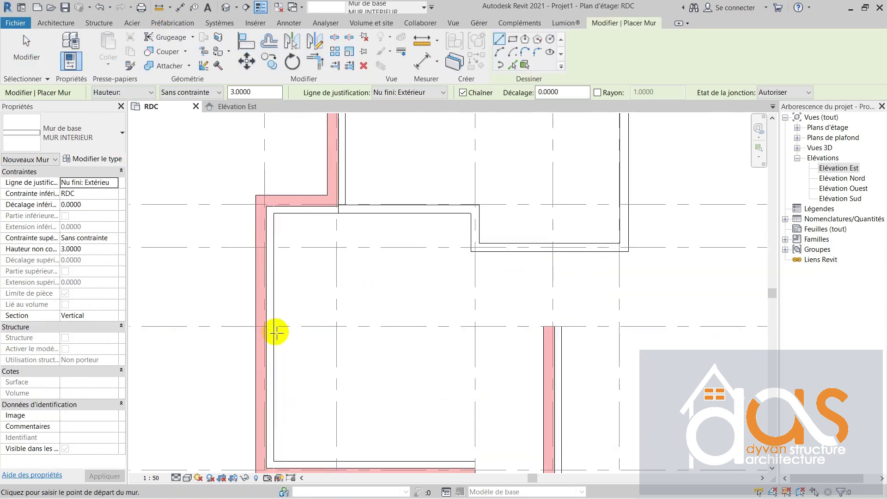
left_click(274, 327)
left_click(474, 328)
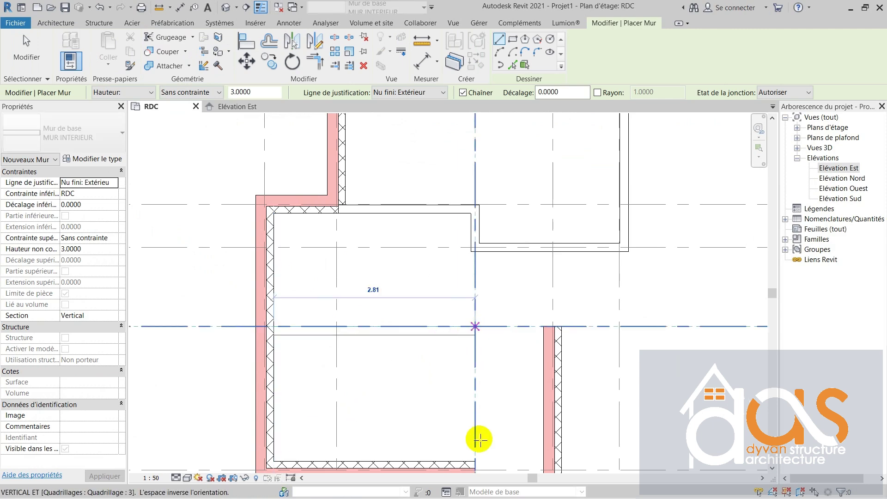
left_click(475, 461)
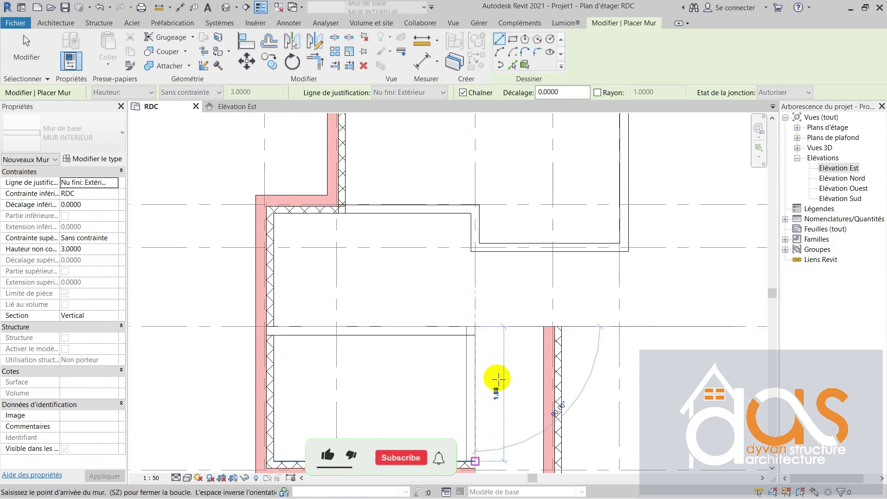
key("Escape")
key("Escape")
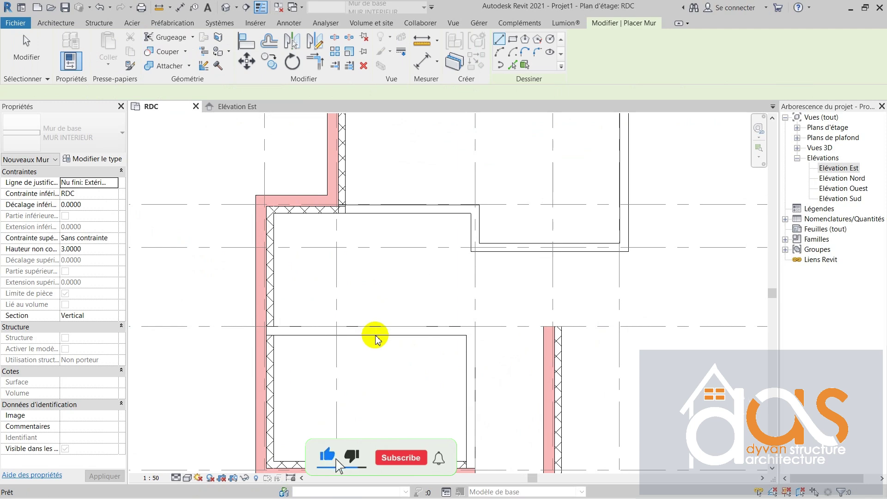
Step: Move the horizontal wall between grids 1 and 3 from its midpoint so it is centred on grid E
left_click(376, 331)
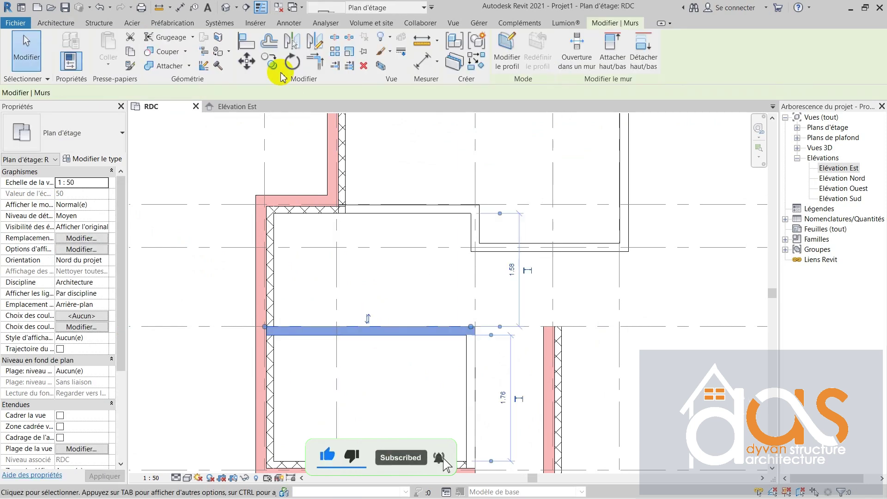
key("m")
key("v")
left_click(368, 331)
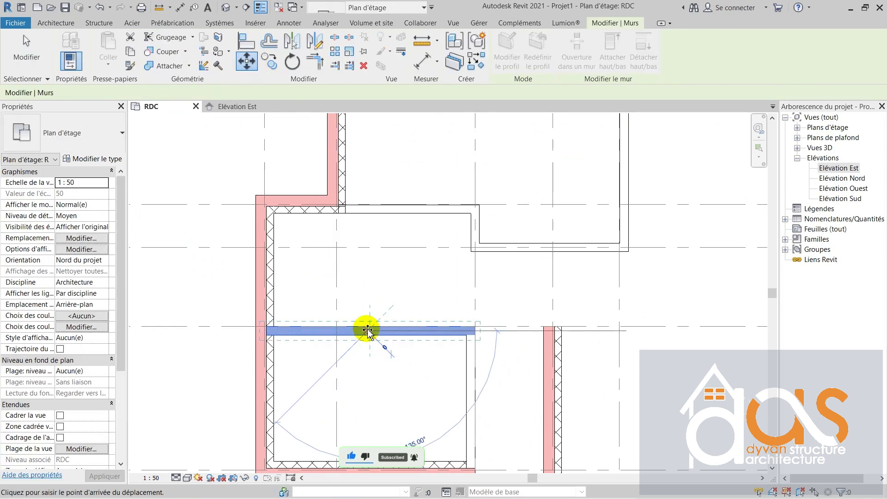
left_click(367, 326)
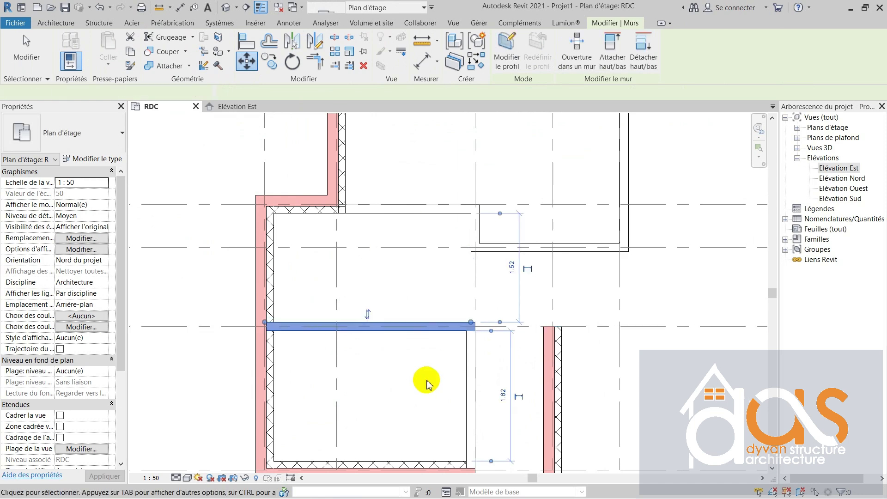
left_click(422, 282)
scroll(340, 280, "down", 5)
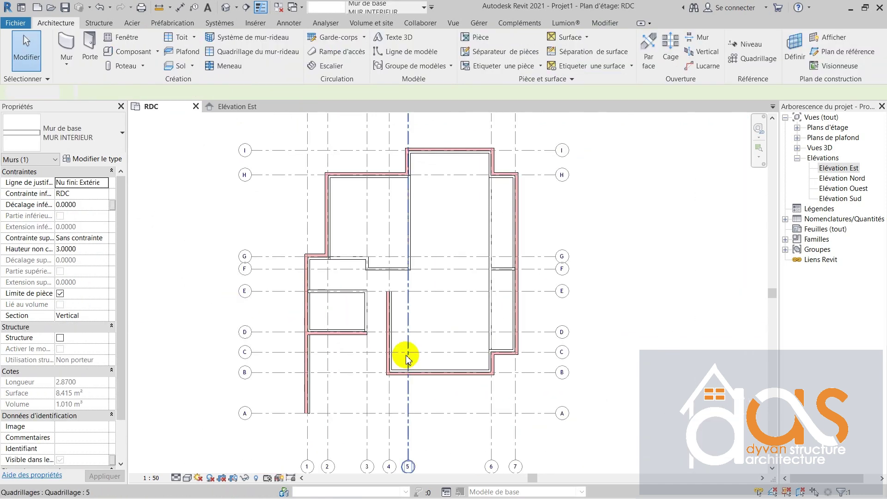
scroll(393, 351, "up", 3)
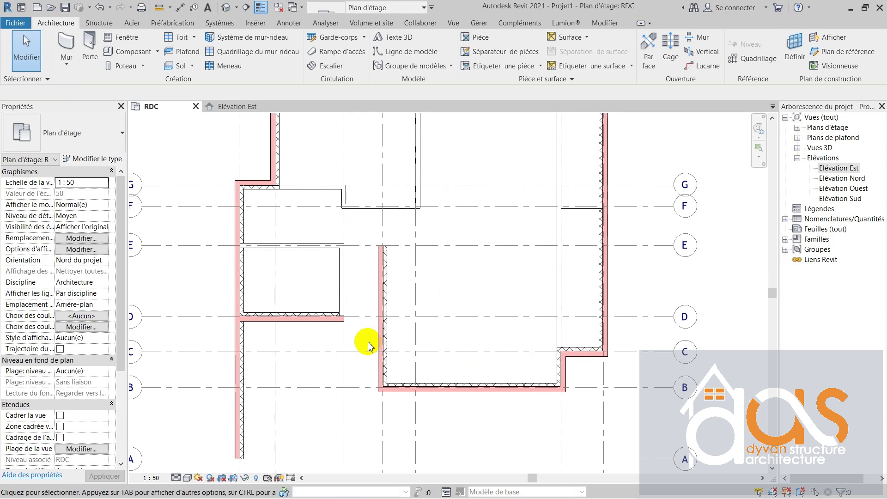
scroll(351, 358, "down", 2)
scroll(322, 365, "down", 2)
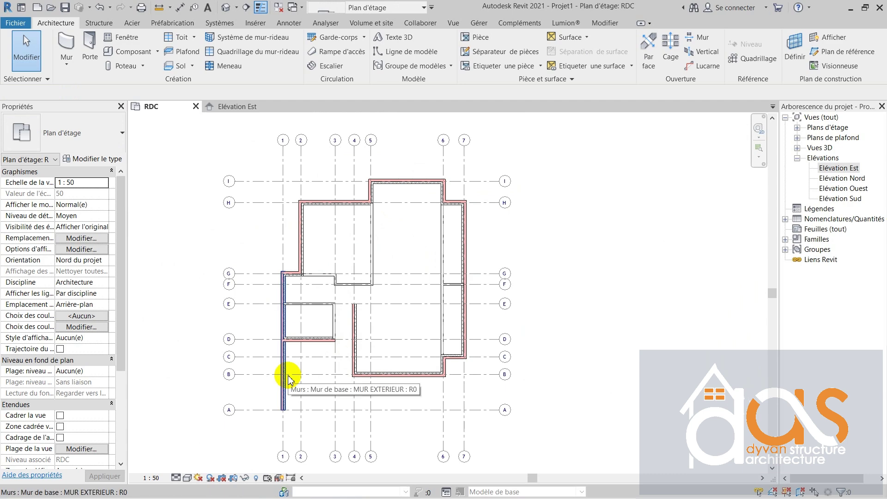
scroll(282, 395, "up", 2)
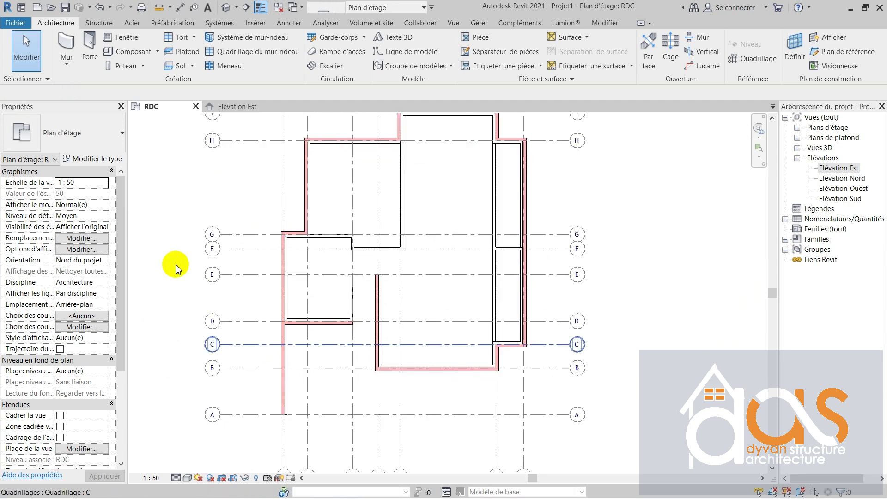
Step: Start a new wall using the stacked wall type Soubassement Brique + Générique 150 mm
left_click(102, 141)
left_click(67, 49)
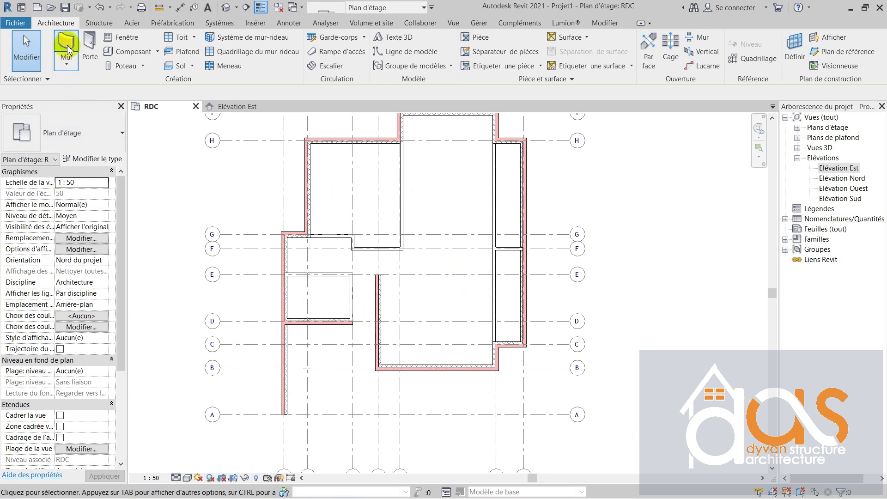
left_click(118, 138)
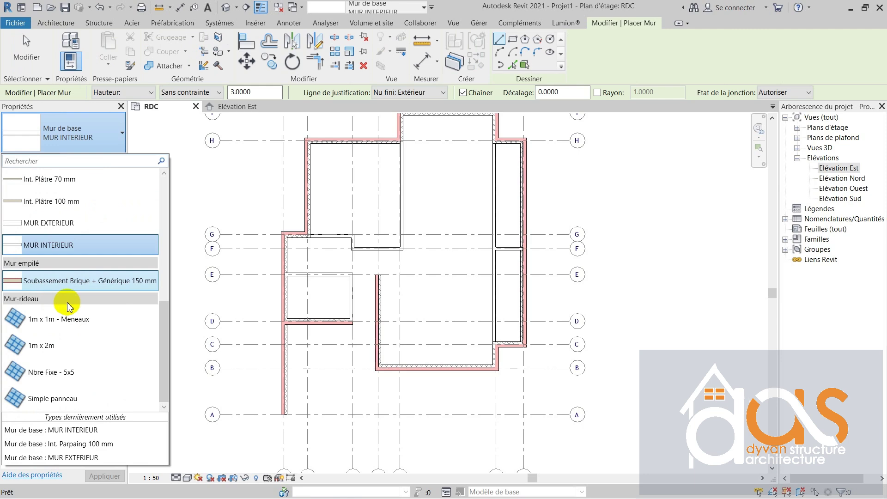
scroll(68, 306, "up", 3)
scroll(64, 309, "down", 2)
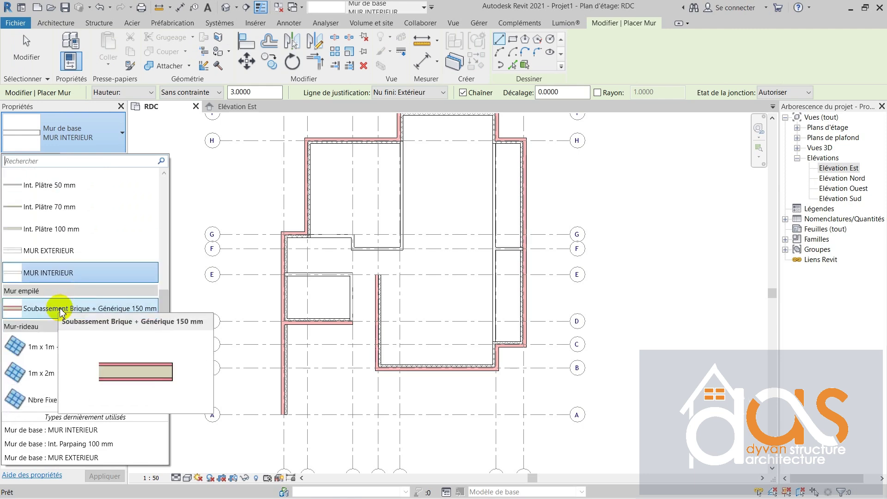
left_click(56, 308)
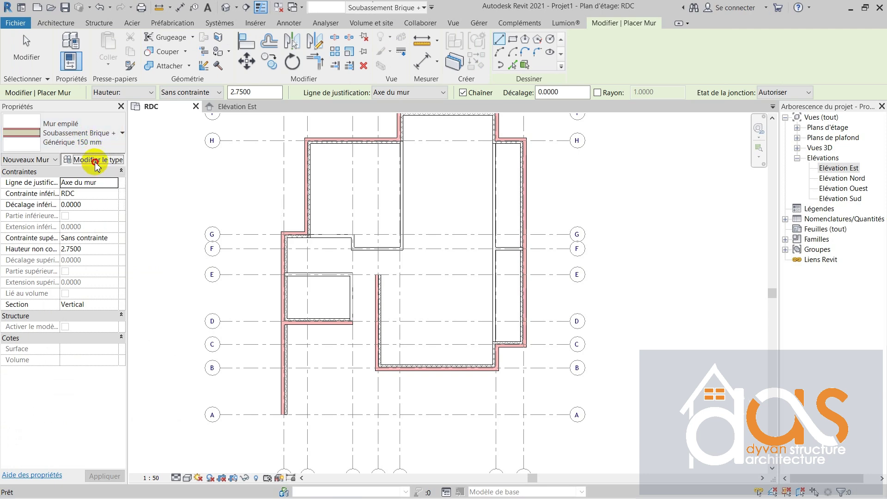
Step: Open the stacked wall type's assembly structure with its section preview and highlight the upper and lower sub-walls in turn
left_click(87, 159)
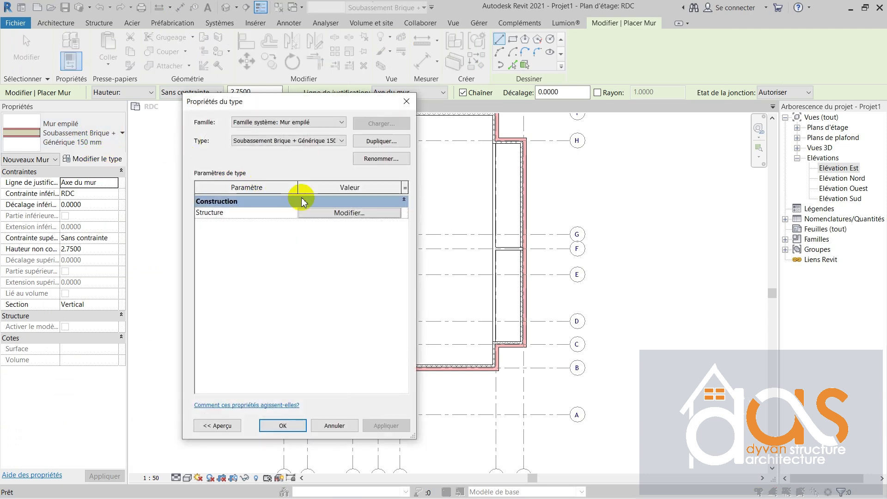
left_click(328, 213)
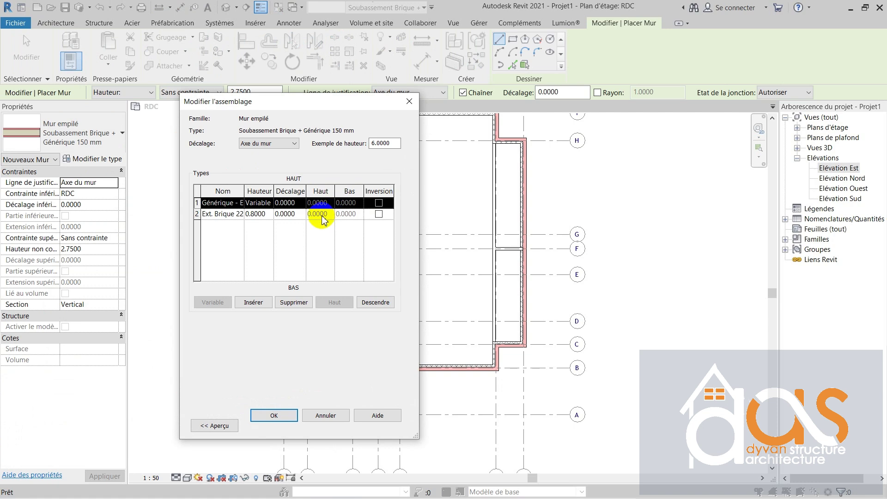
left_click(213, 424)
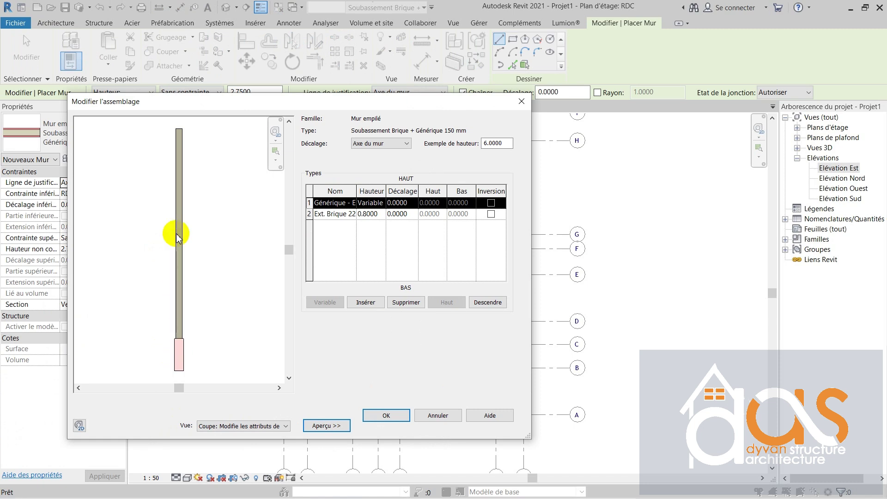
left_click(341, 204)
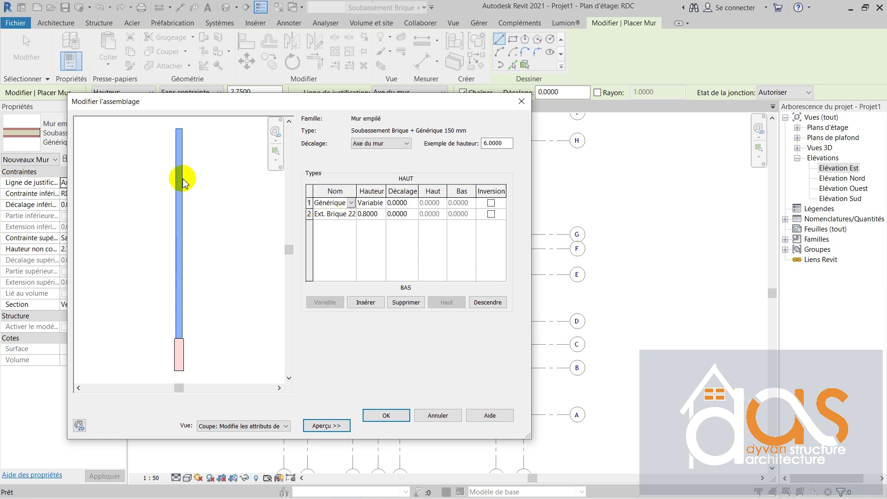
left_click(338, 217)
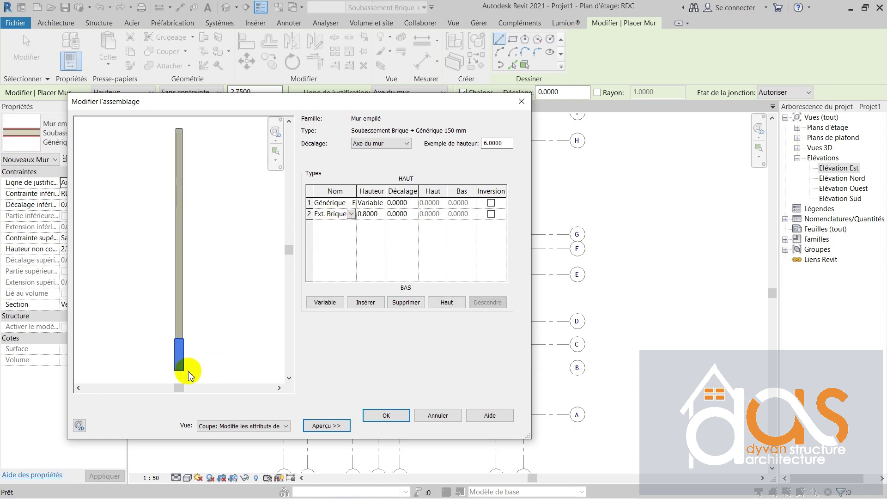
Step: Try Générique - Int. 70 mm and Ext. Voile BA 20 + Isolant 10 as the type of the upper sub-wall
left_click(339, 203)
left_click(351, 203)
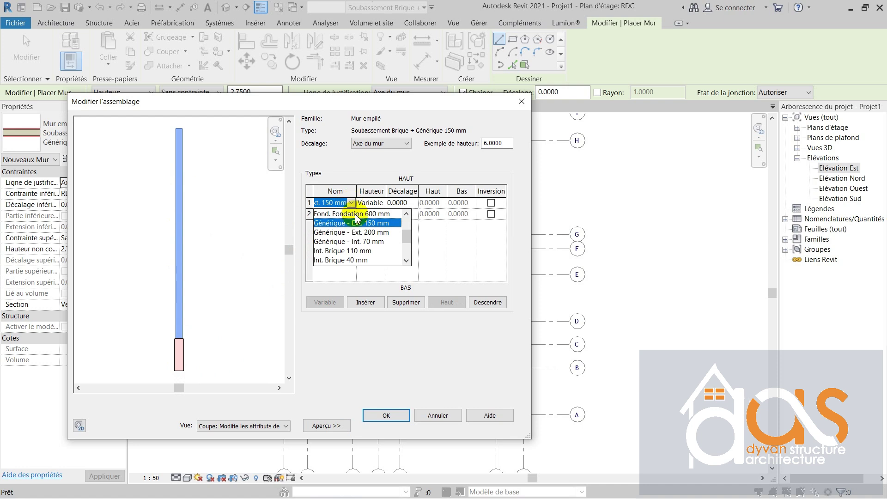
left_click(351, 241)
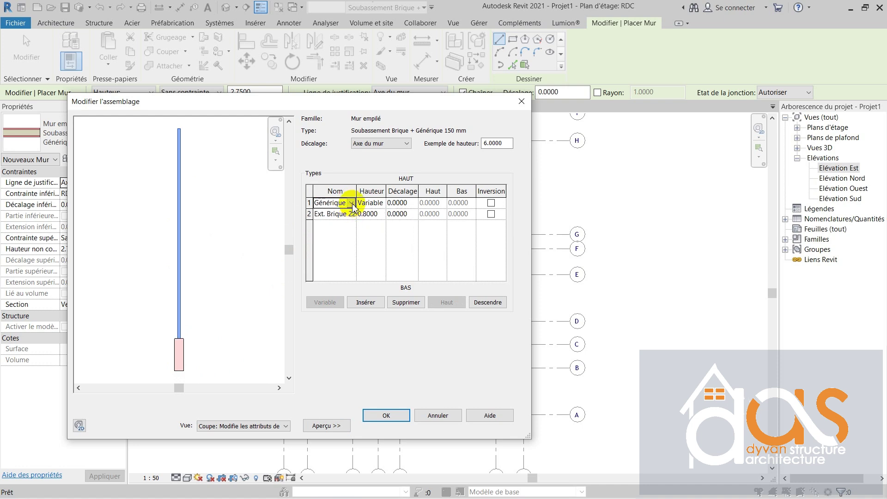
left_click(352, 204)
left_click(351, 224)
Step: Set the upper sub-wall of the stacked wall to Ext. Brique 22 + Isolant 10
left_click(350, 204)
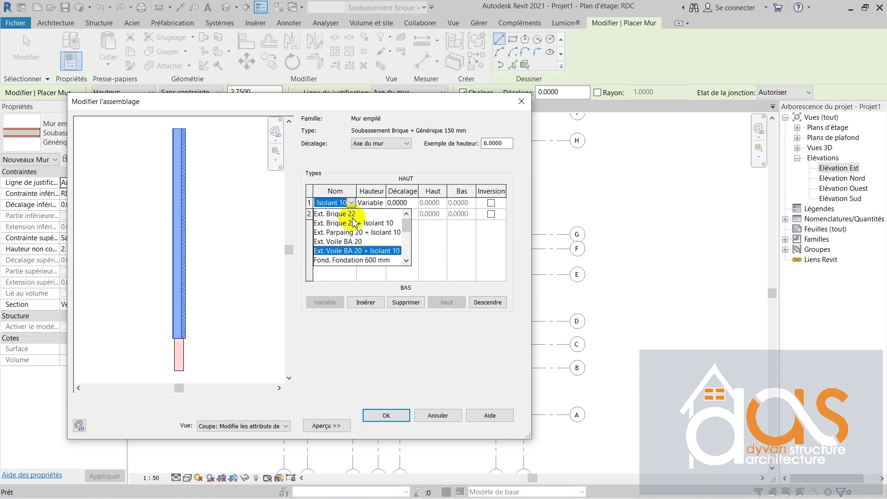
left_click(352, 216)
left_click(350, 203)
left_click(347, 223)
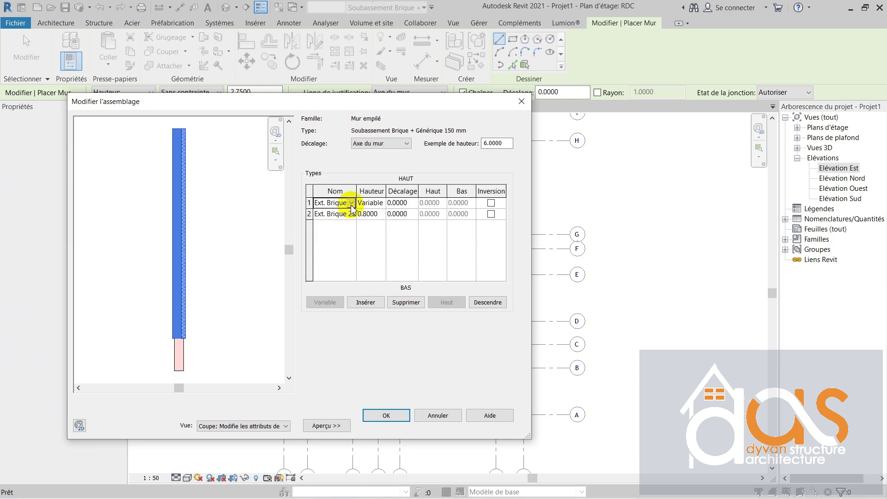
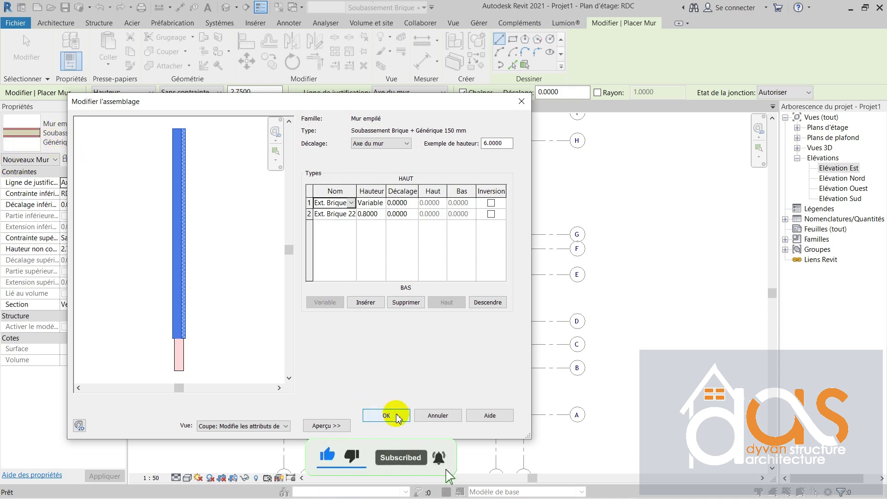
Step: Look through the type choices for the lower and upper sub-walls and close the stacked wall's properties without saving
left_click(352, 214)
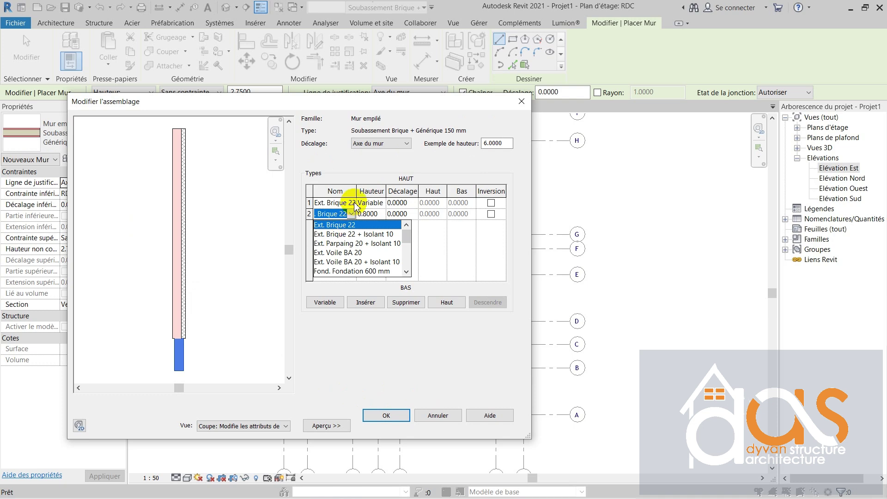
left_click(355, 203)
left_click(352, 206)
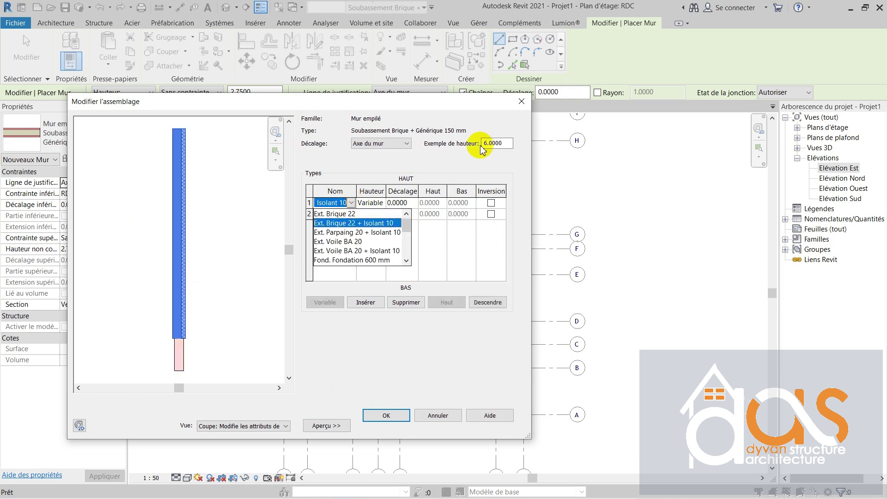
left_click(521, 101)
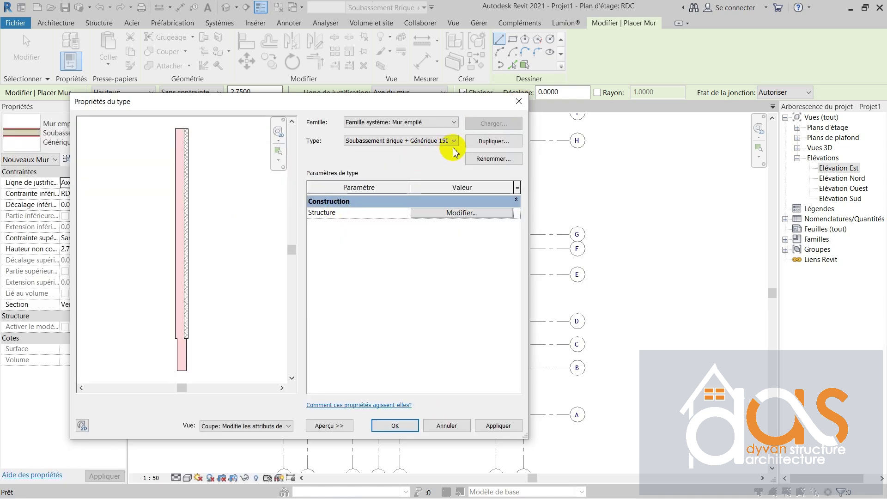
left_click(519, 101)
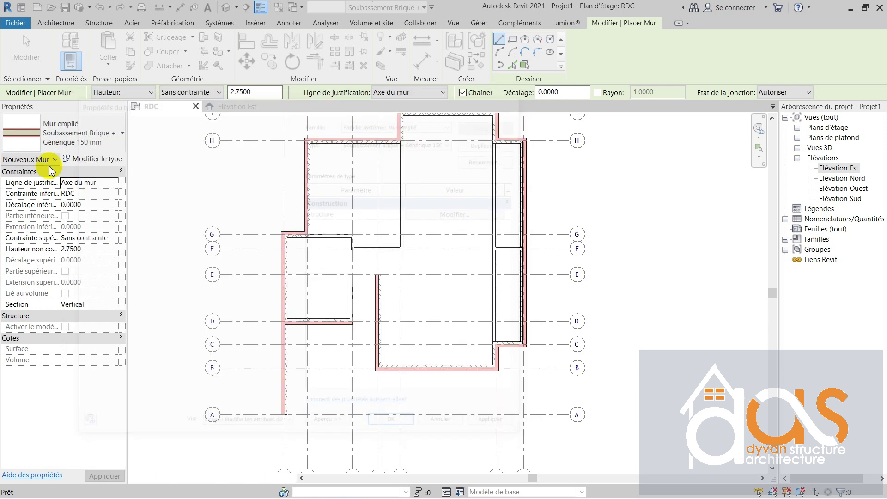
Step: Switch the new wall to the basic wall type Ext. Voile BA 20
left_click(100, 137)
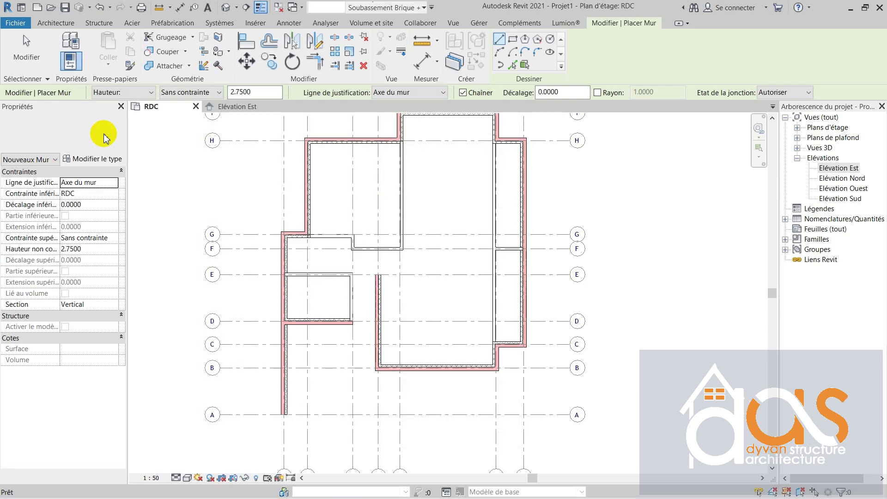
scroll(57, 288, "up", 6)
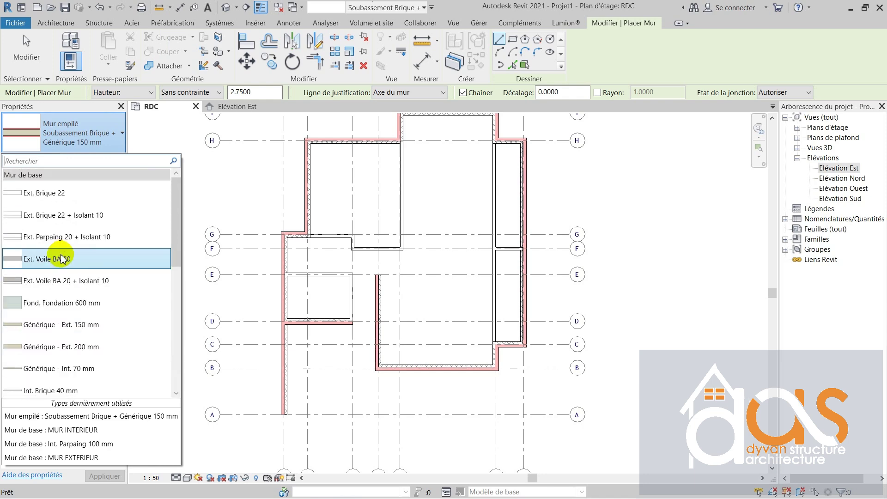
left_click(66, 309)
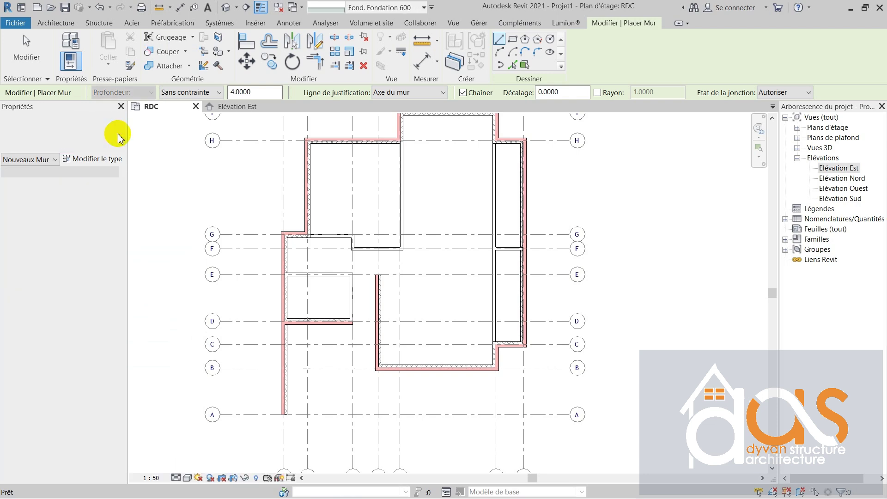
left_click(117, 140)
left_click(59, 264)
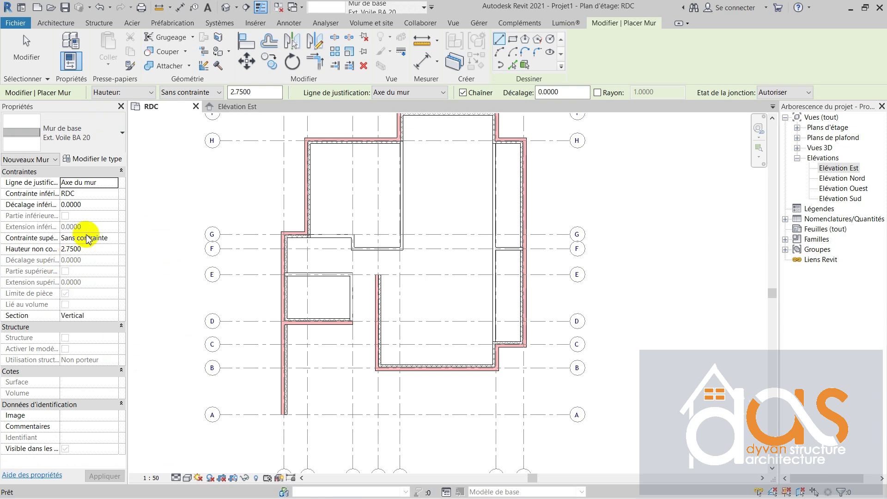
Step: Duplicate the Ext. Voile BA 20 wall type as PIER and set its structural layer thickness to 0.3
left_click(115, 149)
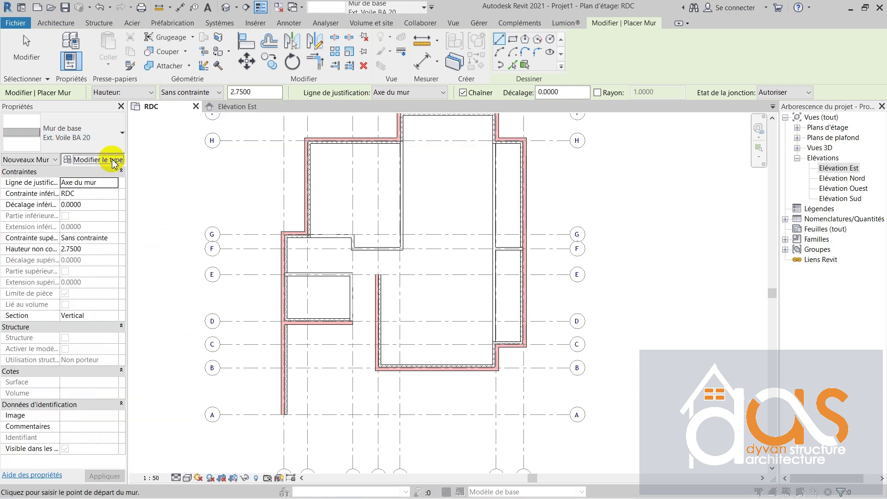
left_click(114, 161)
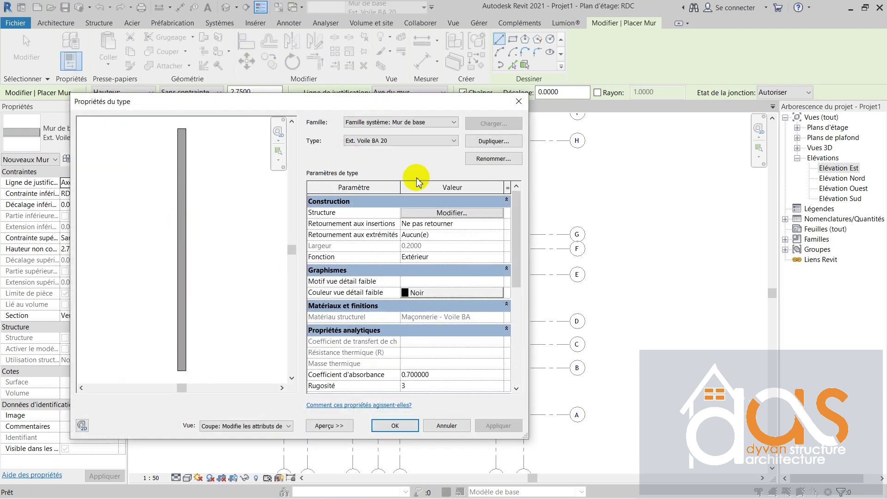
left_click(497, 145)
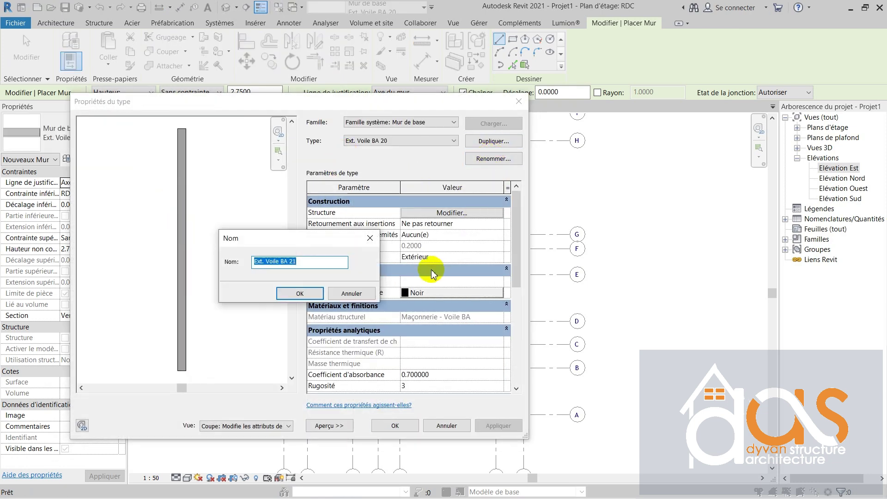
key("BackSpace")
left_click(300, 293)
left_click(450, 213)
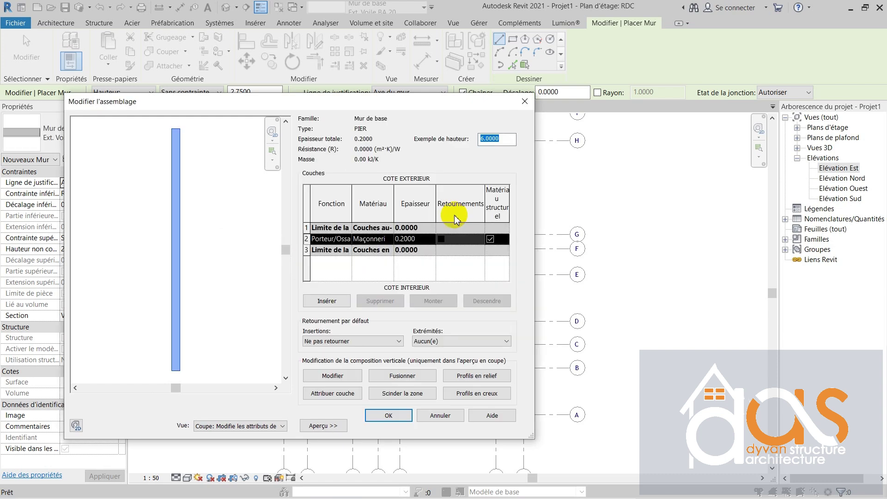
left_click(411, 239)
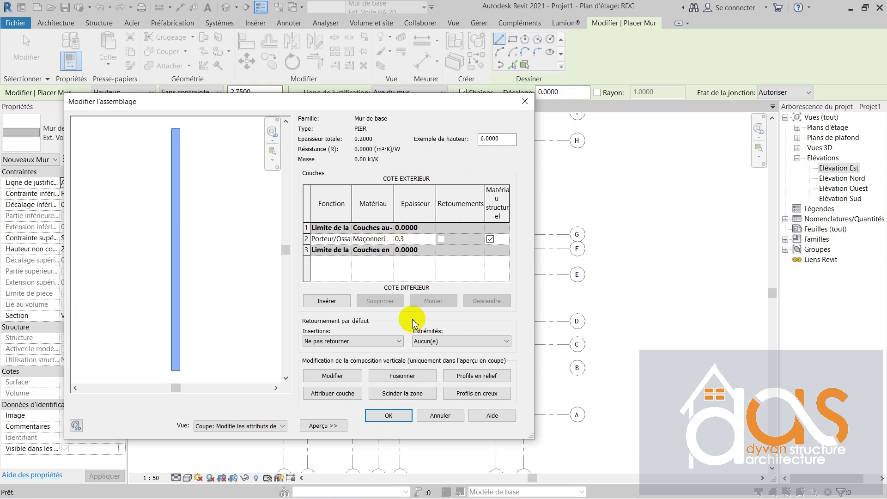
Step: Set the cut foreground pattern of the PIER layer's material, Maçonnerie - Voile BA, to Acier
left_click(385, 241)
left_click(389, 239)
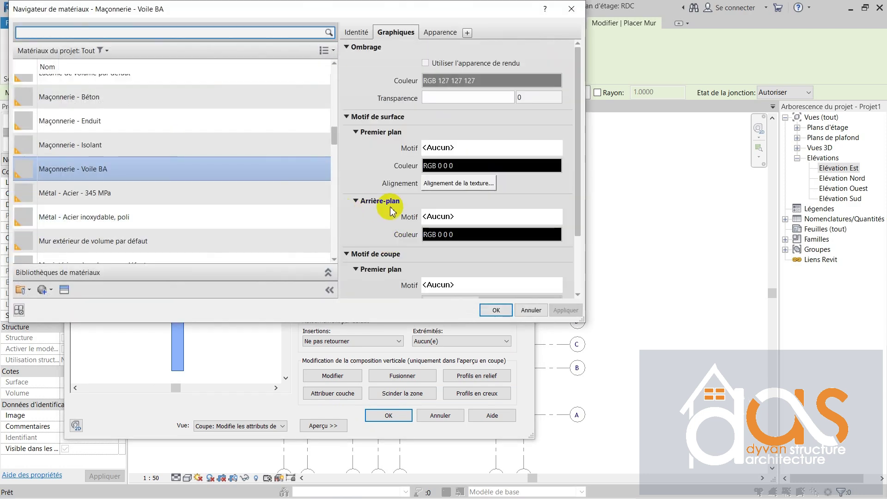
scroll(451, 161, "down", 3)
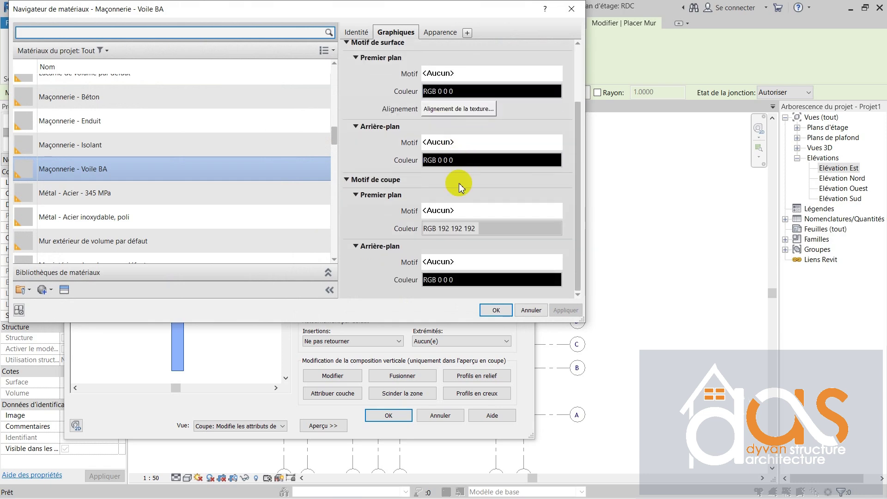
left_click(476, 210)
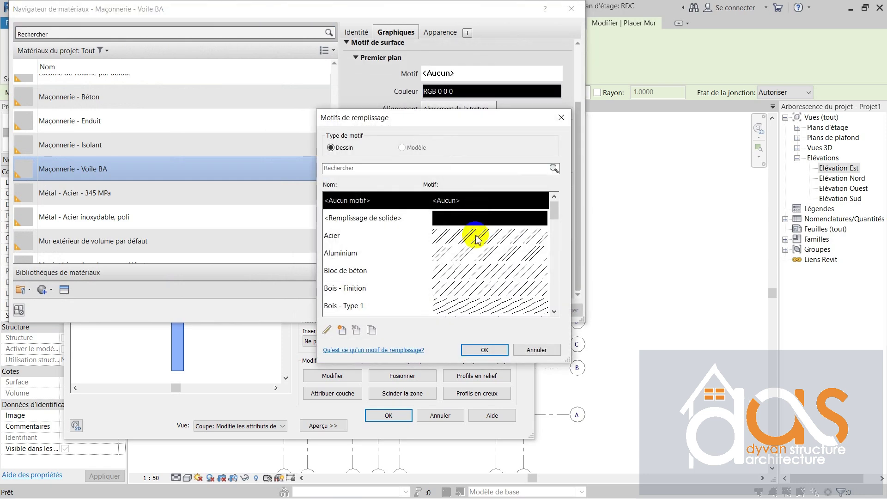
scroll(476, 240, "down", 8)
scroll(479, 258, "up", 8)
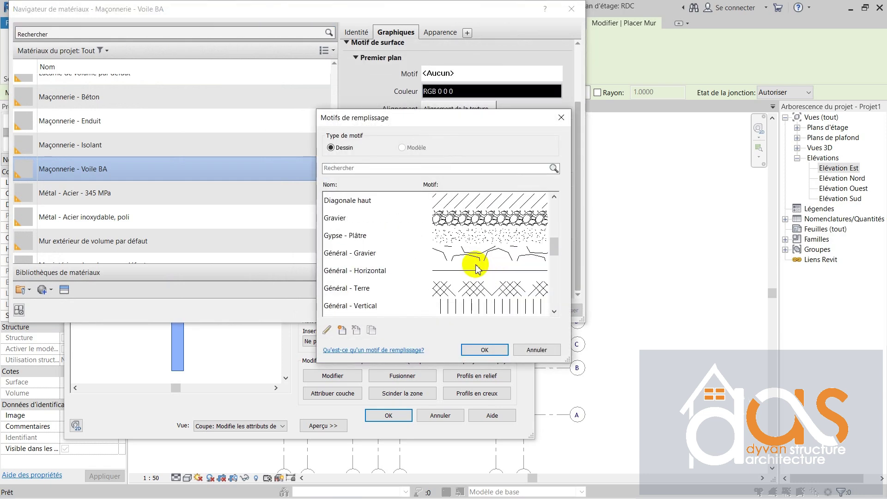
left_click(485, 242)
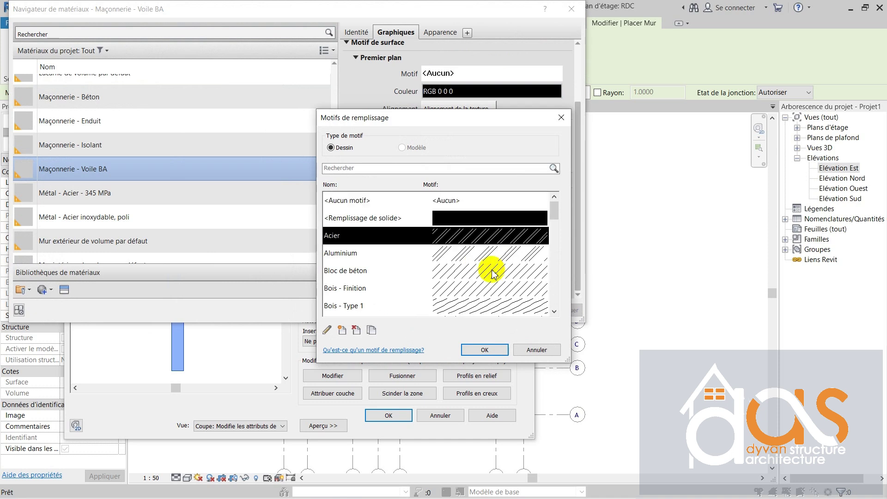
left_click(486, 350)
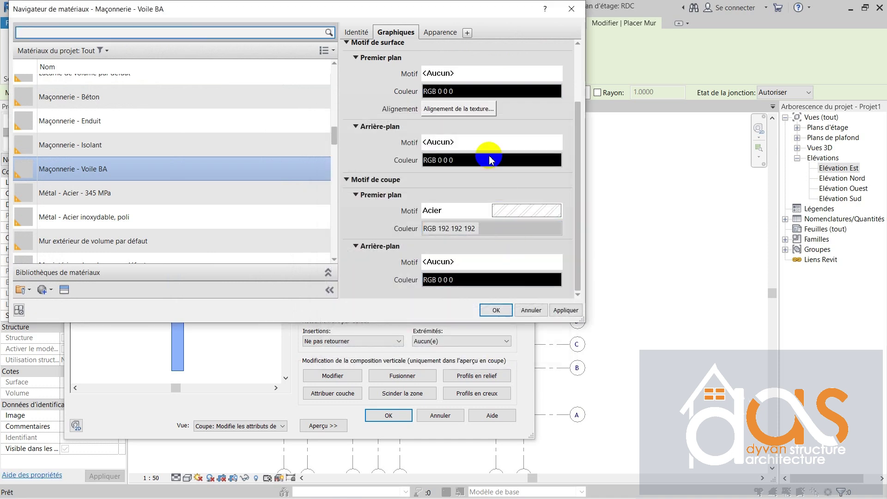
Step: Set the surface background pattern of Maçonnerie - Voile BA to Général - Gravier and save the PIER wall type
left_click(495, 144)
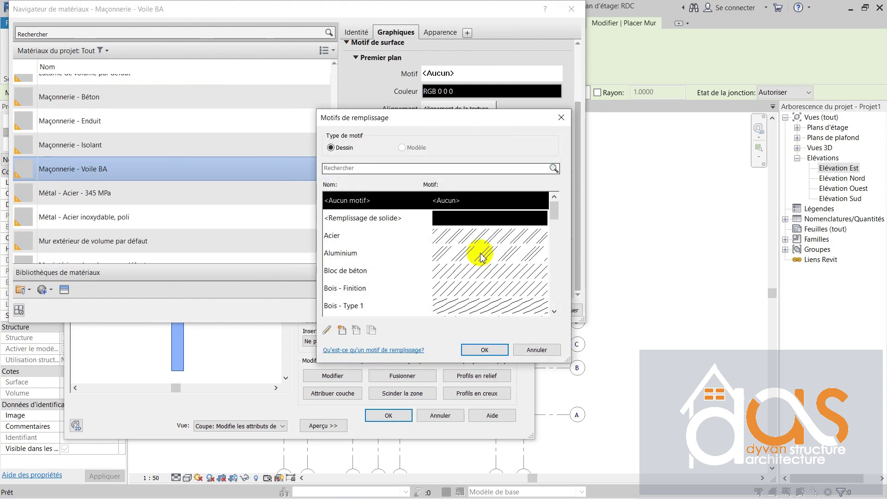
scroll(484, 254, "down", 6)
scroll(483, 254, "up", 3)
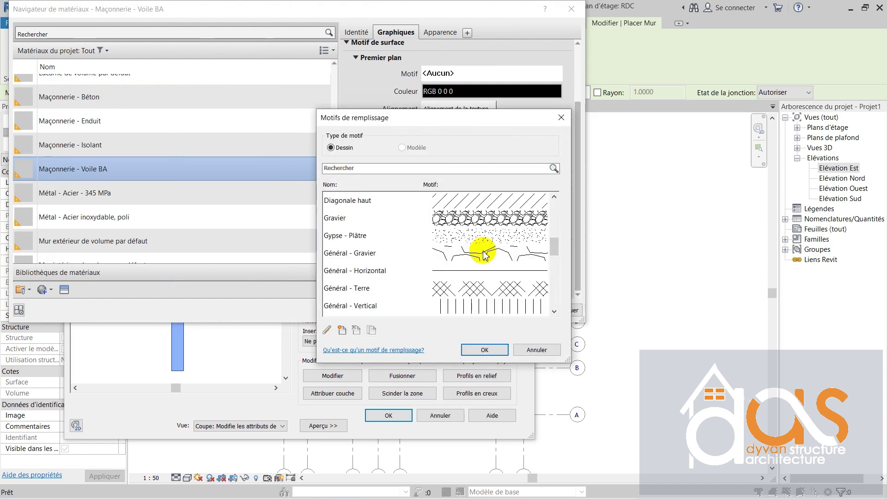
left_click(484, 255)
left_click(494, 349)
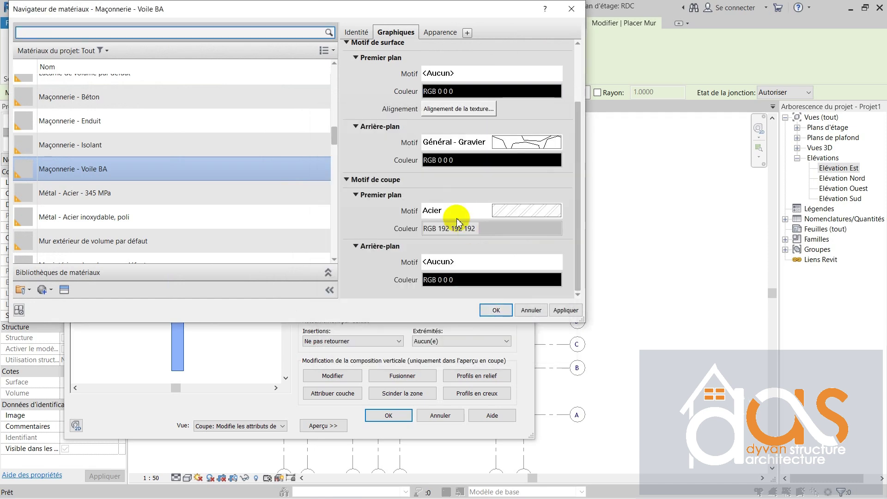
left_click(503, 280)
left_click(500, 310)
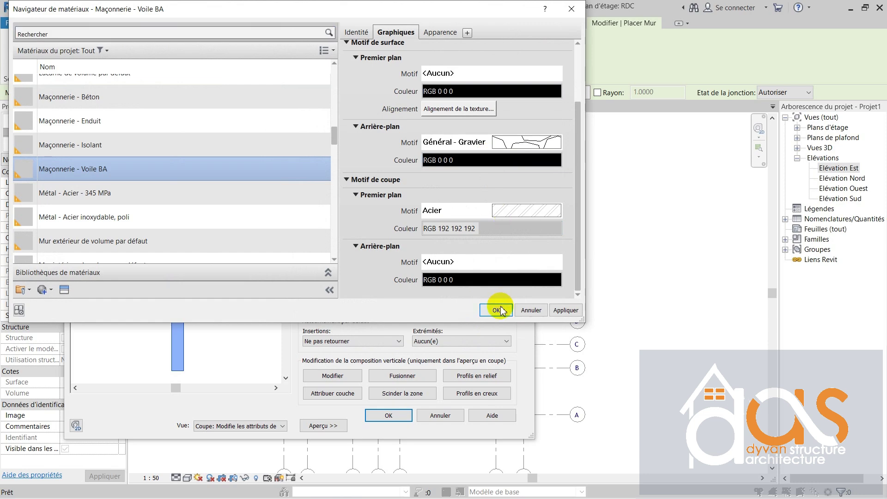
left_click(388, 418)
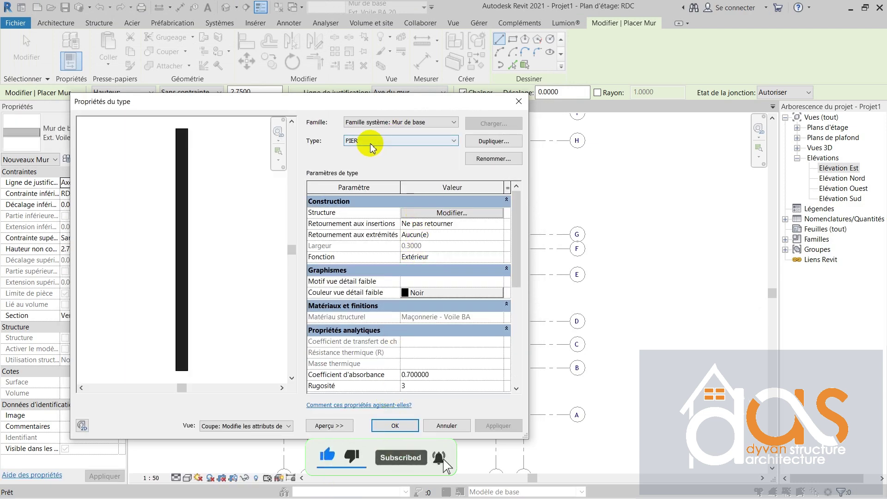
left_click(396, 426)
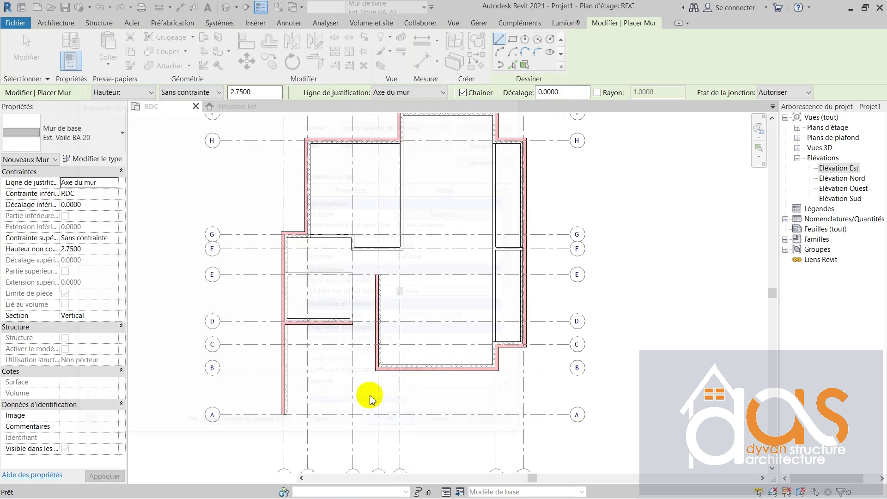
Step: Switch the new wall to the foundation wall type Fond. Fondation 600 mm
left_click(121, 139)
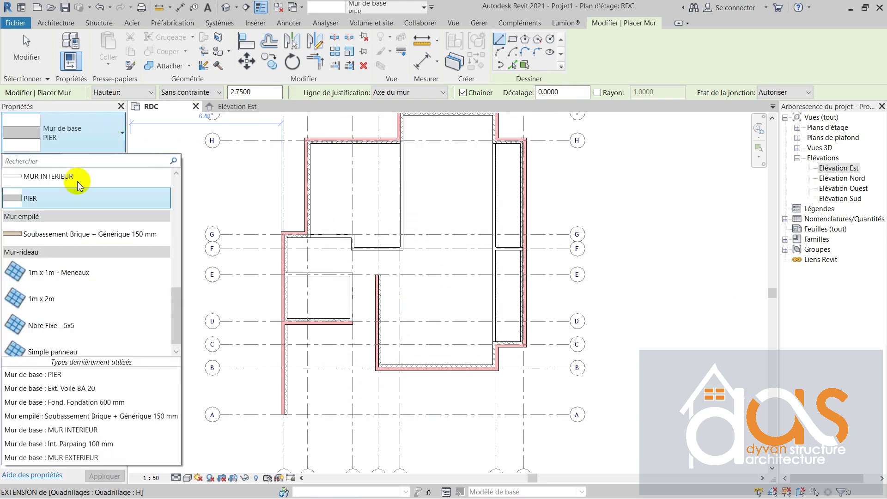
scroll(63, 198, "up", 6)
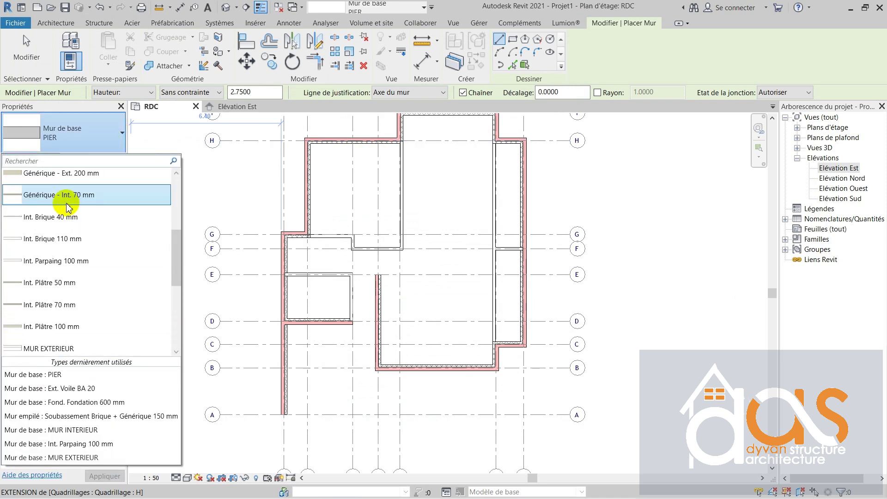
scroll(67, 208, "up", 1)
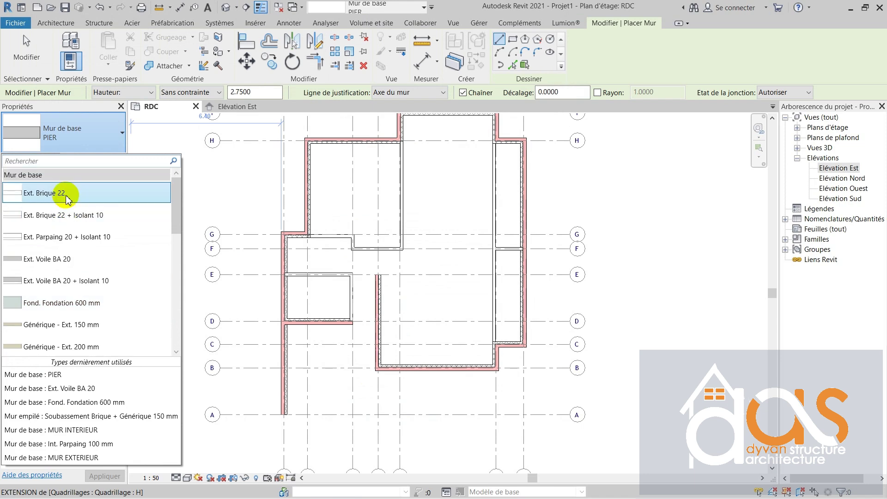
scroll(72, 296, "down", 1)
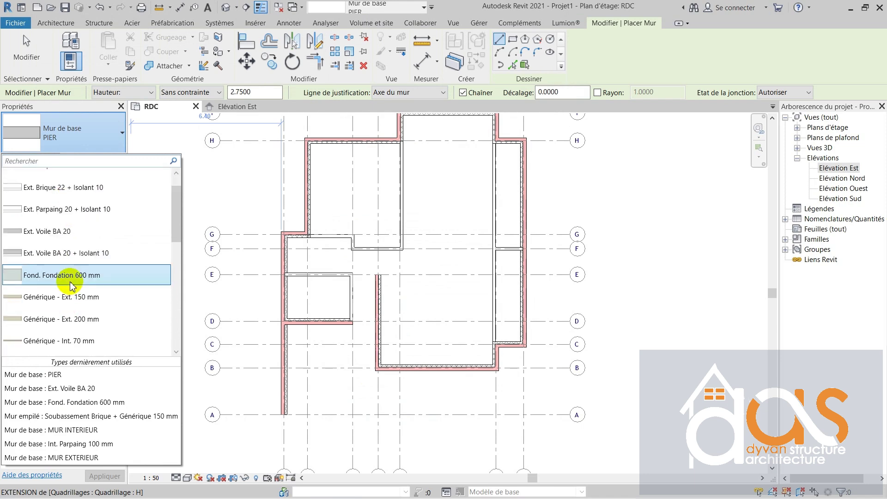
left_click(70, 281)
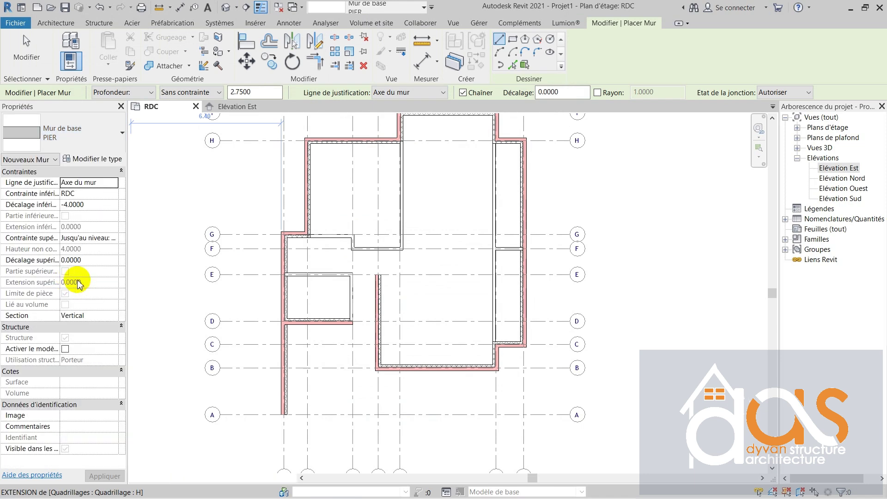
Step: Duplicate the foundation wall type as BASE DE MUR and set its structural layer thickness to 0.70
left_click(97, 159)
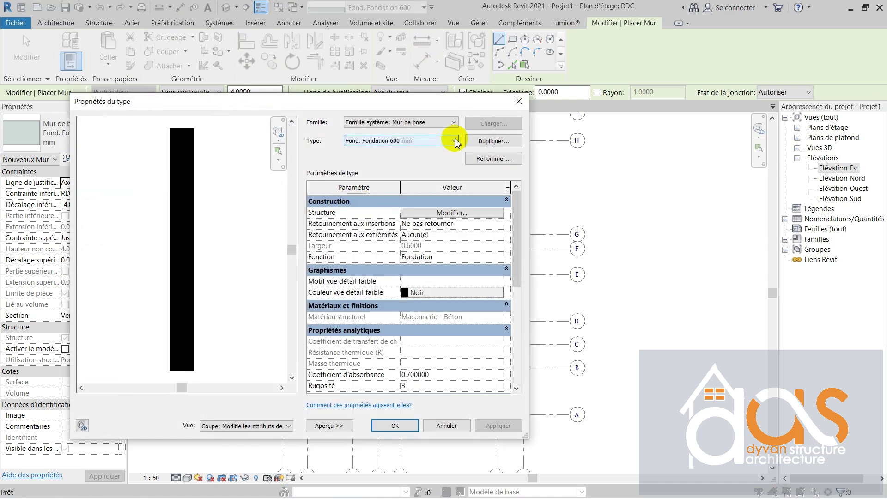
left_click(493, 141)
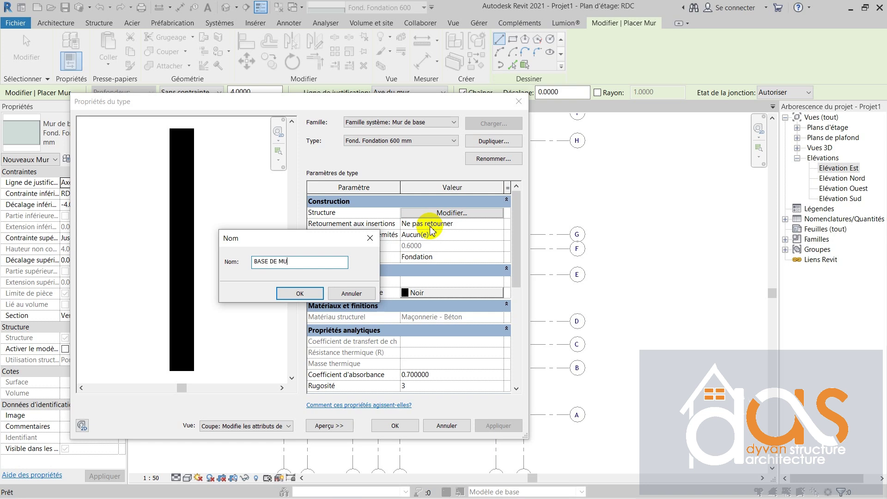
left_click(323, 294)
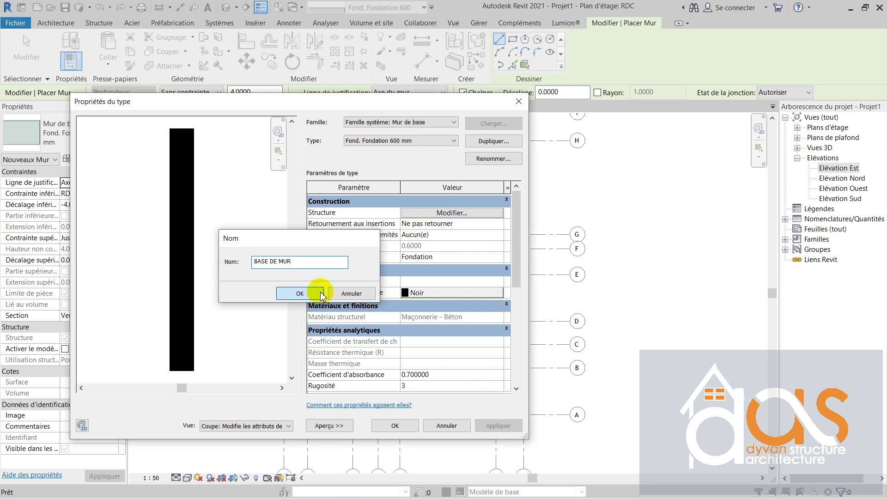
left_click(453, 214)
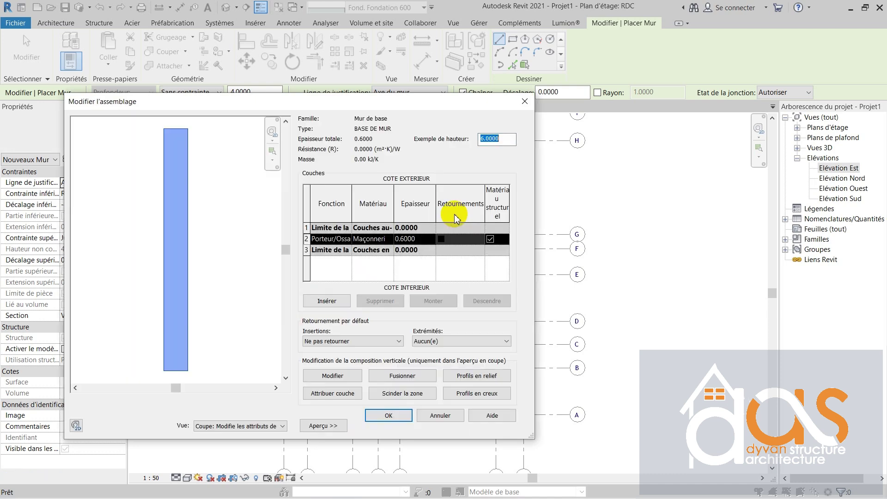
left_click(417, 239)
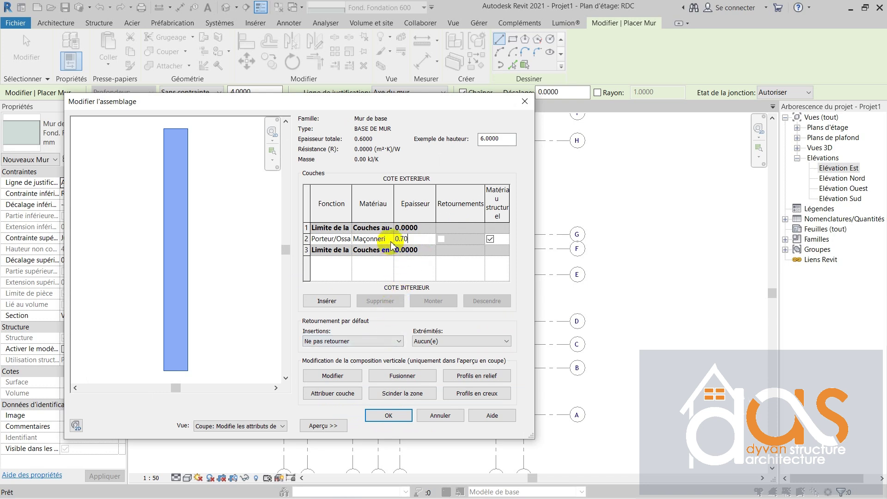
type("0.70")
left_click(391, 242)
left_click(416, 242)
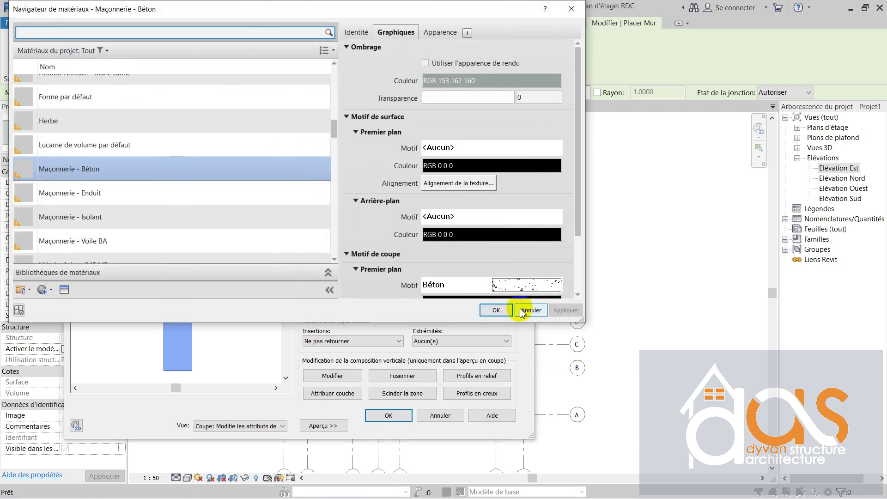
left_click(522, 311)
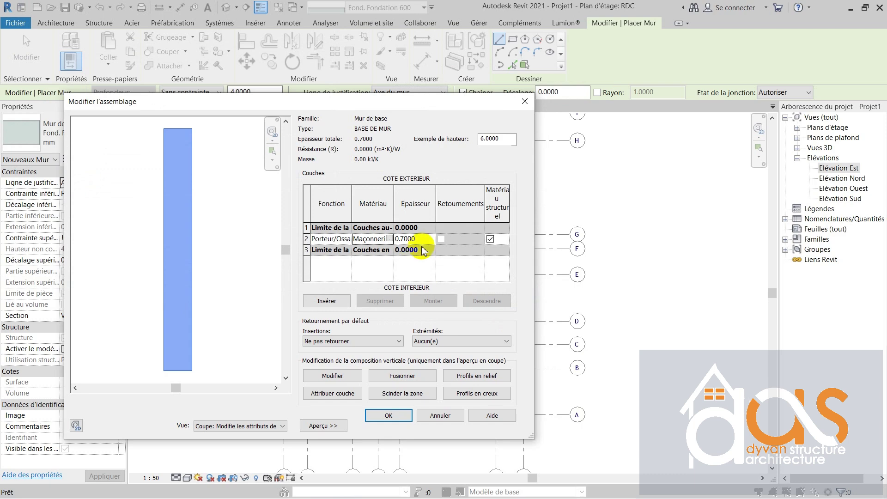
Step: Set the BASE DE MUR structural layer's thickness to 0.60 and its material to Brique, commune, and save the wall type
key("BackSpace")
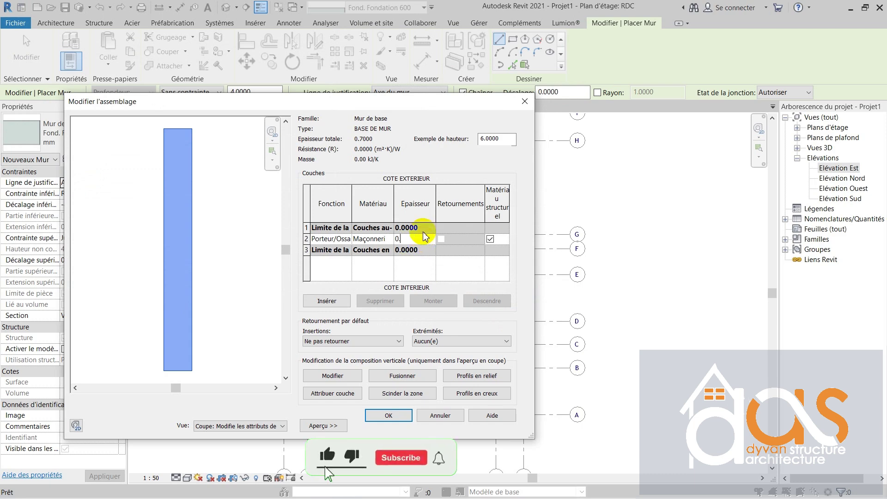
left_click(391, 239)
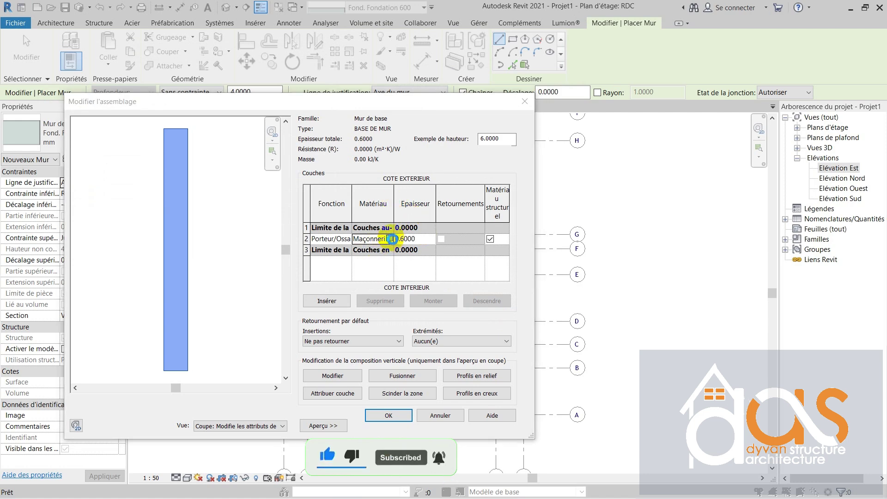
left_click(389, 239)
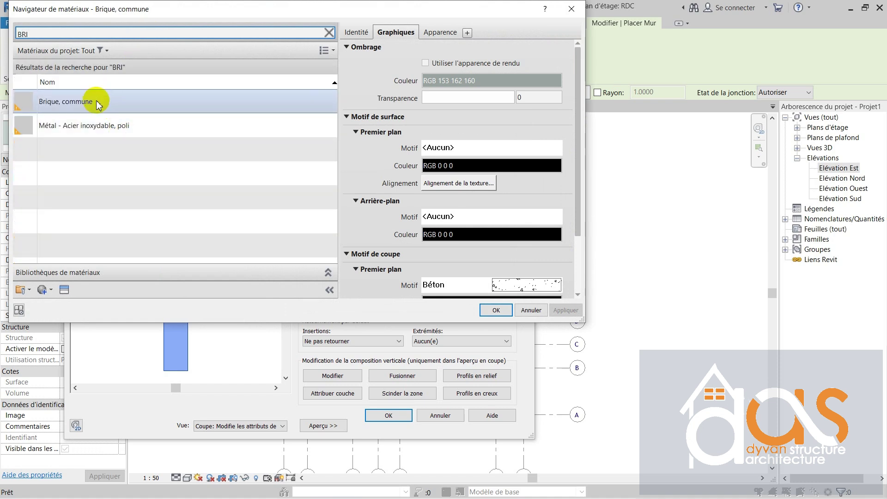
left_click(98, 104)
scroll(433, 228, "down", 3)
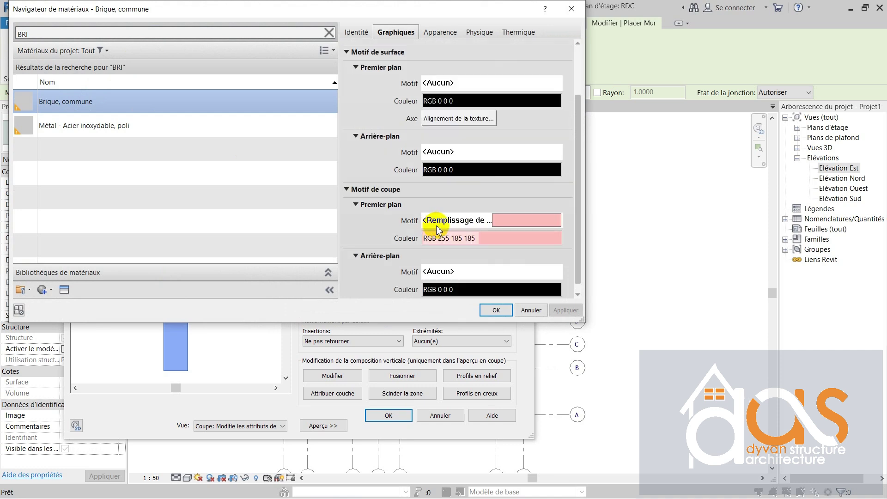
left_click(495, 310)
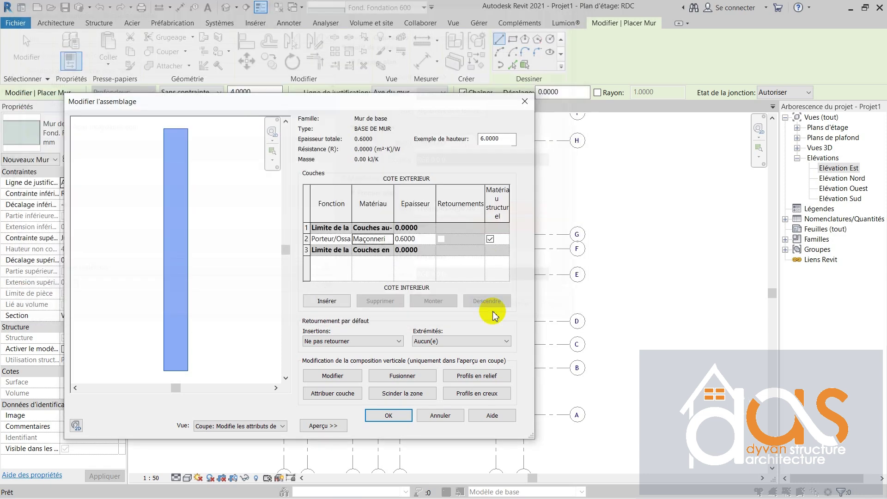
left_click(383, 411)
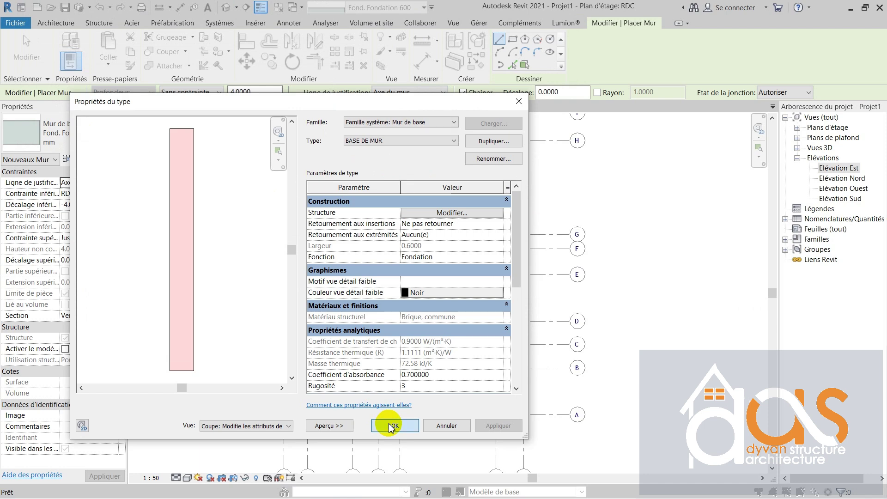
left_click(392, 426)
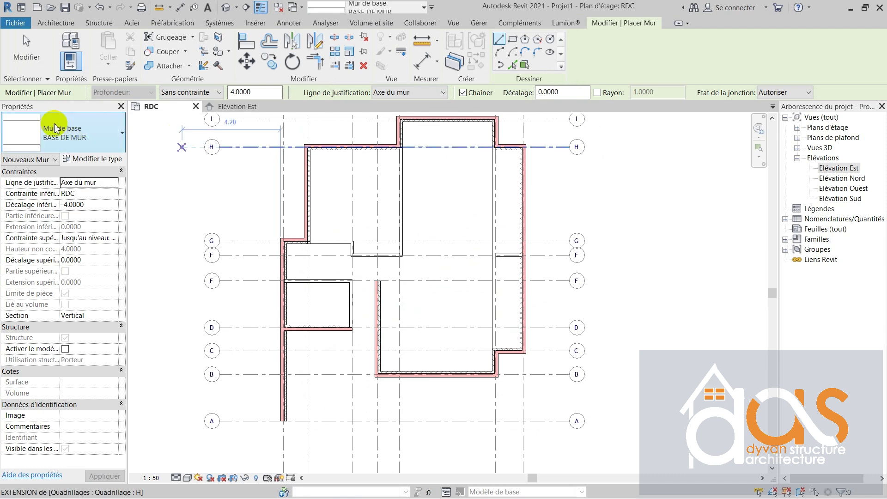
Step: Switch the new wall to the stacked wall type Soubassement Brique + Générique 150 mm
left_click(81, 144)
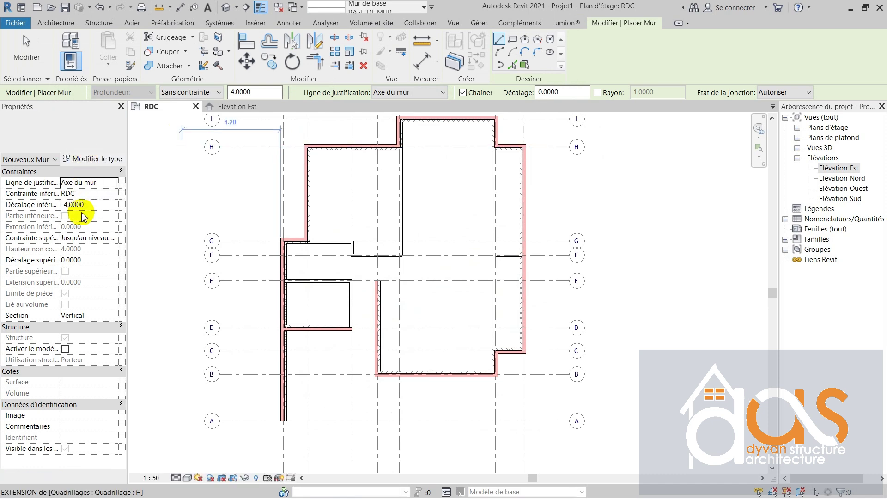
scroll(46, 338, "down", 2)
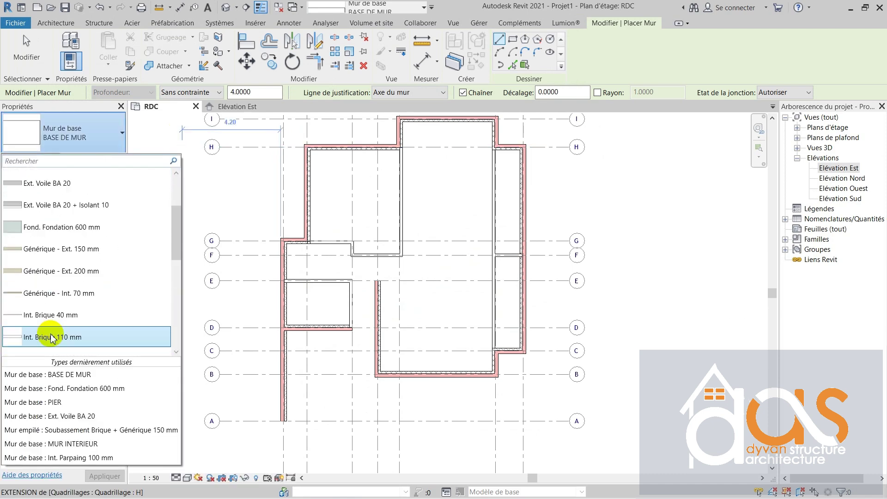
scroll(51, 339, "down", 4)
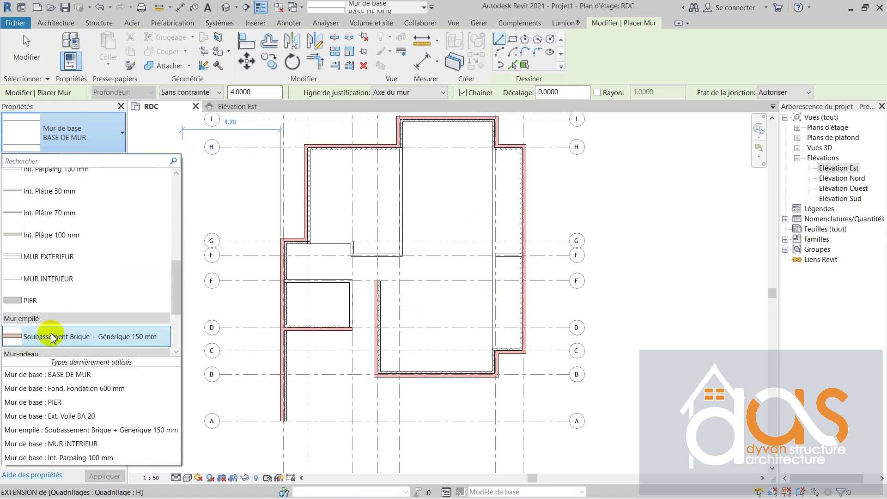
scroll(52, 337, "down", 1)
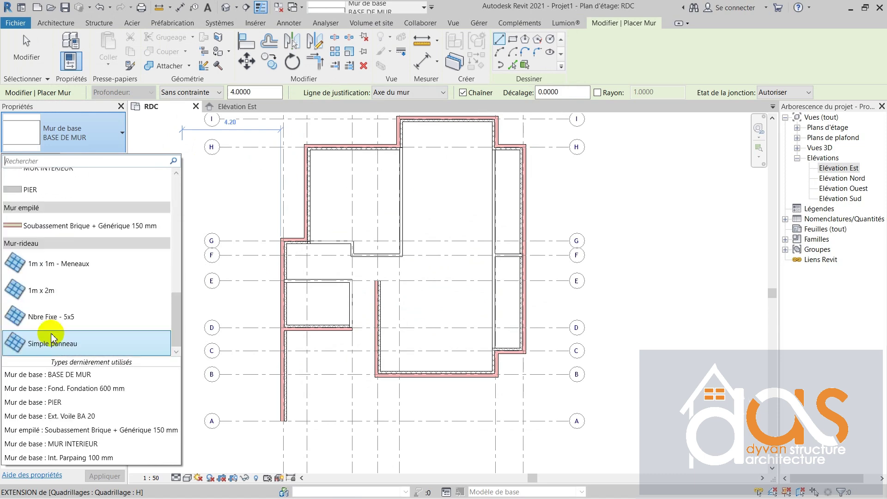
scroll(92, 338, "up", 4)
left_click(97, 310)
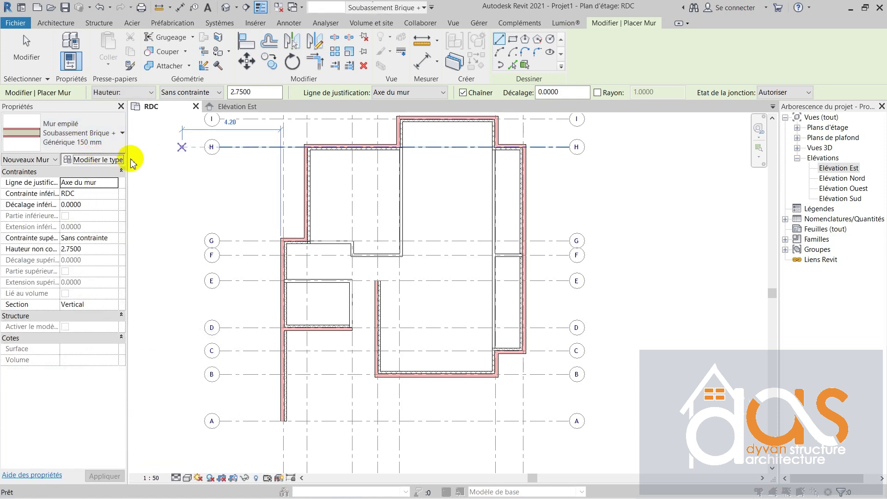
Step: Duplicate the stacked wall type under the name MUR
left_click(94, 160)
left_click(486, 142)
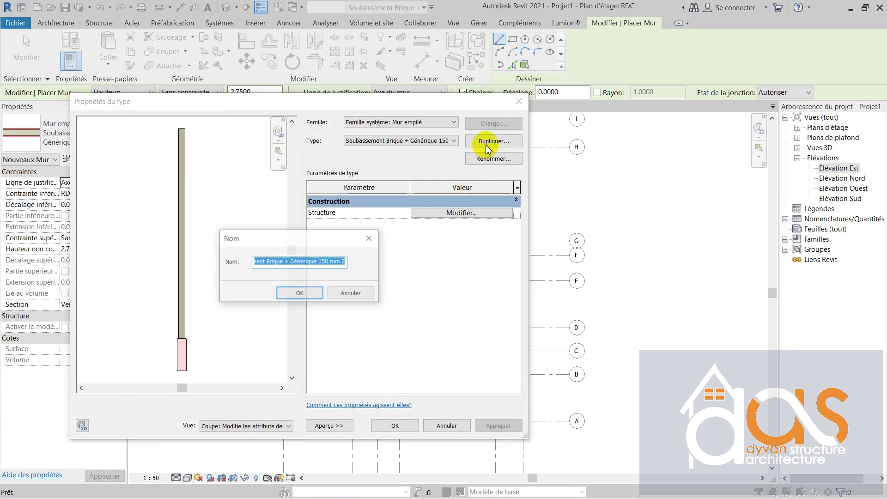
key("BackSpace")
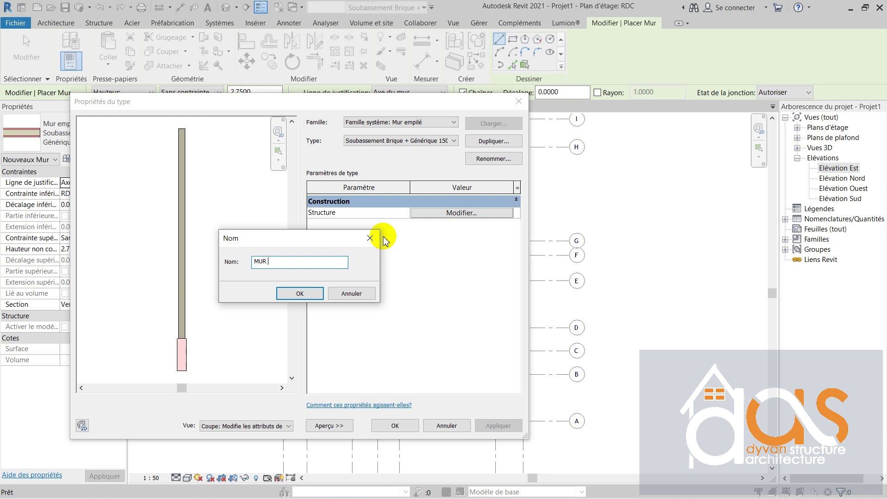
left_click(300, 293)
Step: Set the upper component of the MUR stacked wall's structure to the PIER wall type
left_click(456, 214)
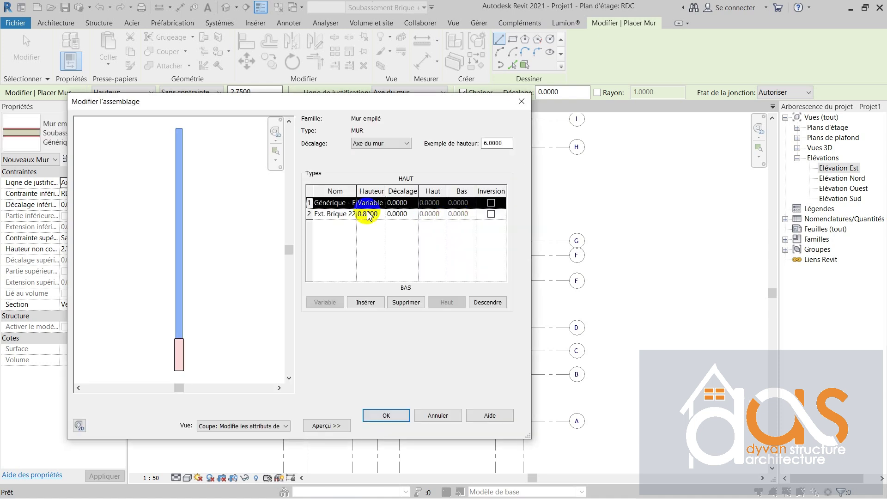
left_click(352, 203)
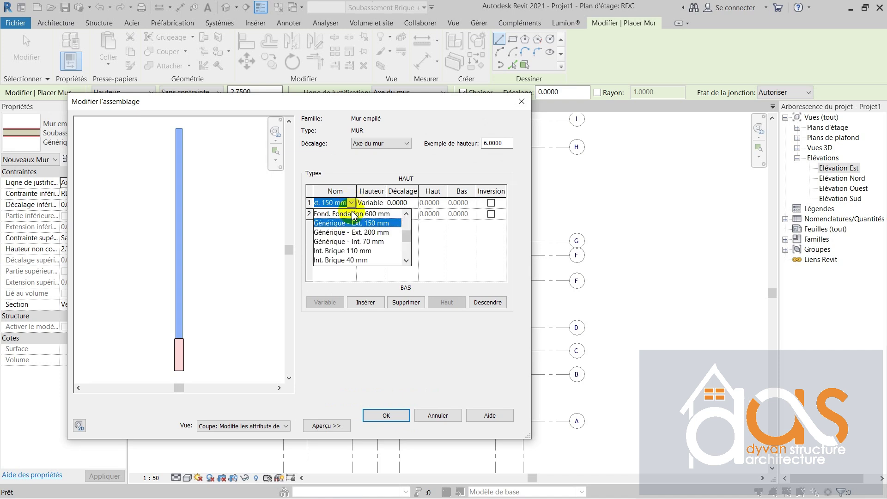
scroll(352, 233, "up", 2)
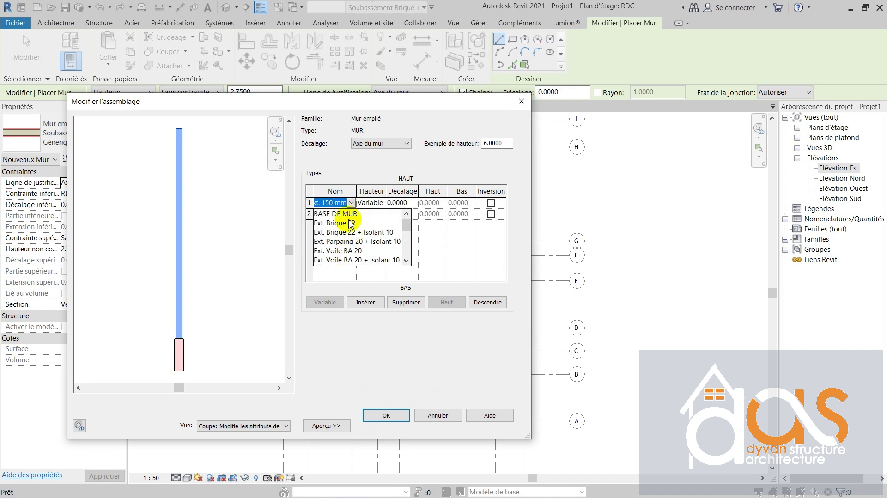
scroll(350, 226, "down", 4)
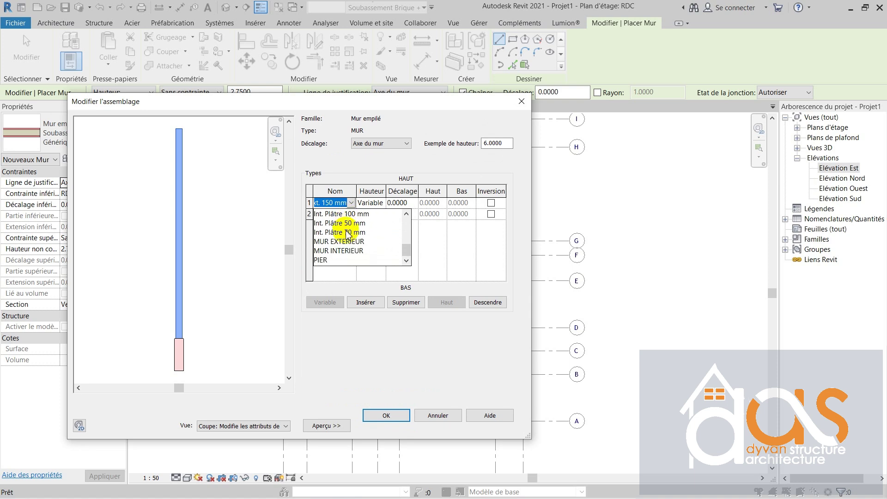
left_click(322, 261)
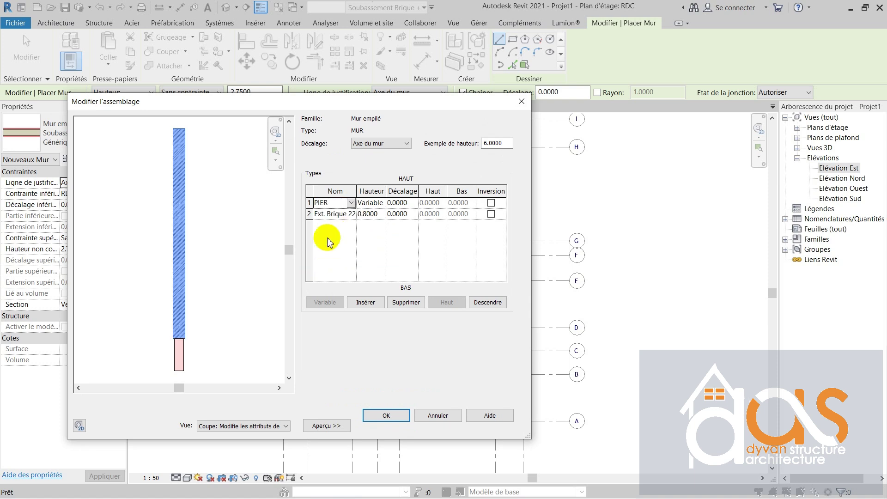
Step: Set the lower component of the MUR stacked wall to BASE DE MUR, save the type and leave wall placement
left_click(348, 215)
left_click(352, 213)
left_click(349, 225)
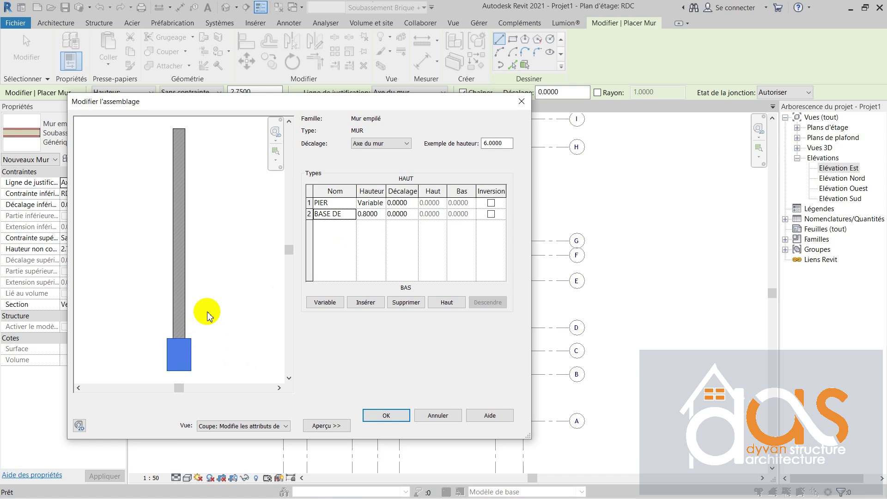
left_click(402, 416)
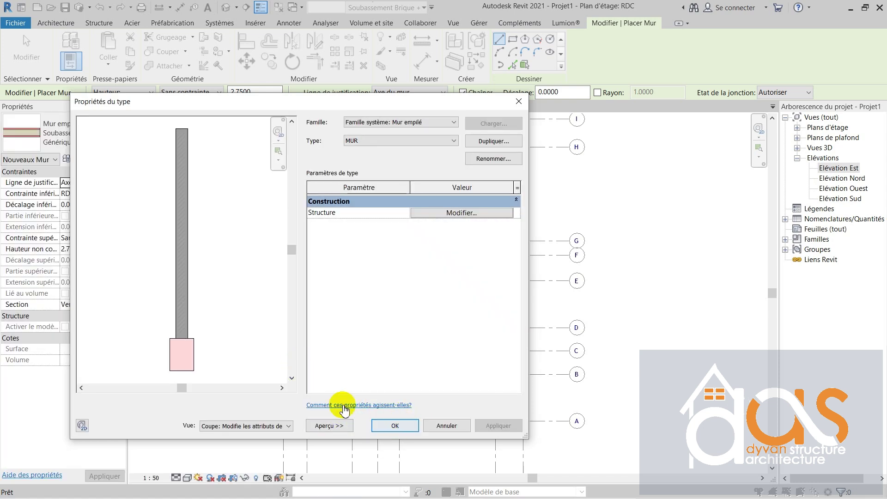
left_click(381, 425)
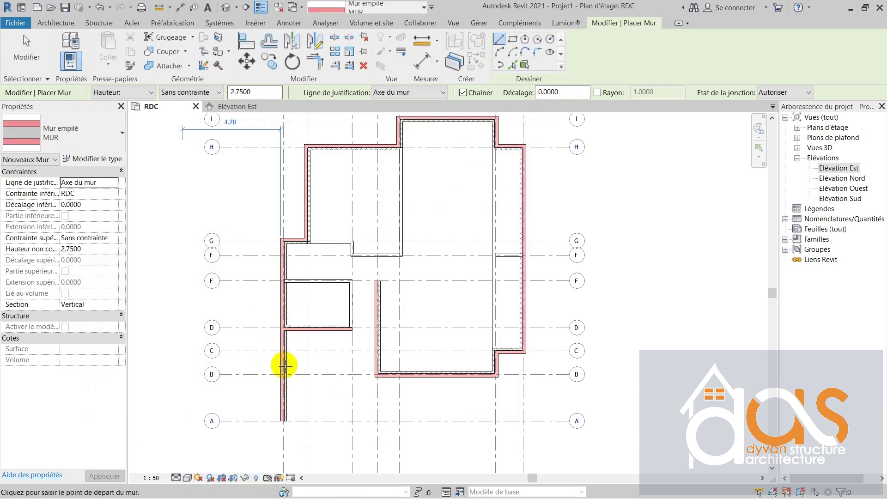
key("Escape")
key("Escape")
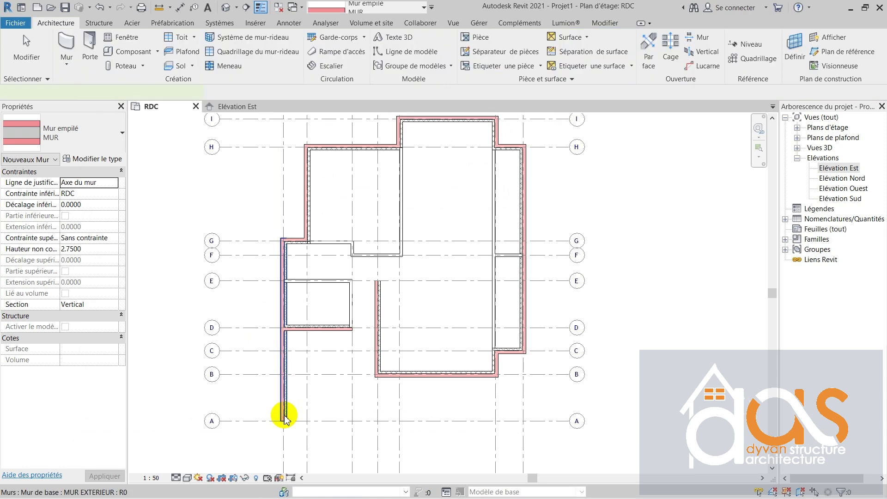
Step: Shorten the MUR EXTERIEUR wall along grid 1 so that it ends at grid D instead of grid A
left_click(283, 416)
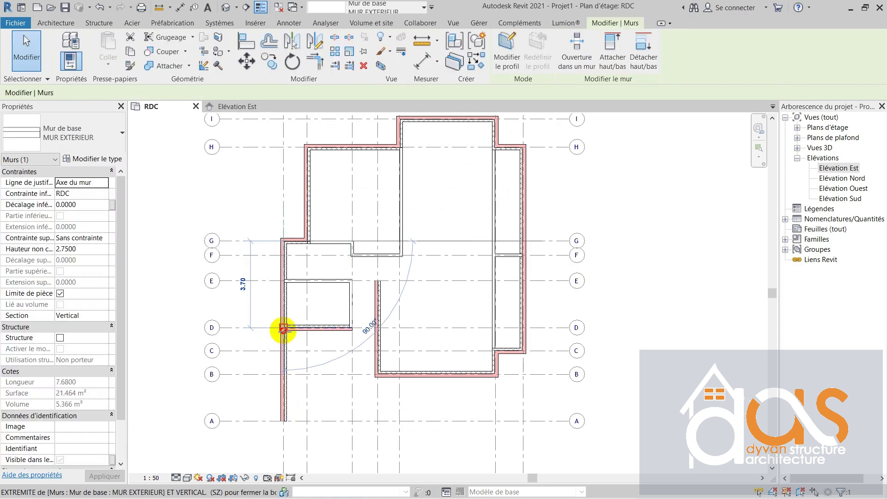
left_click_drag(284, 332, 284, 329)
left_click(206, 305)
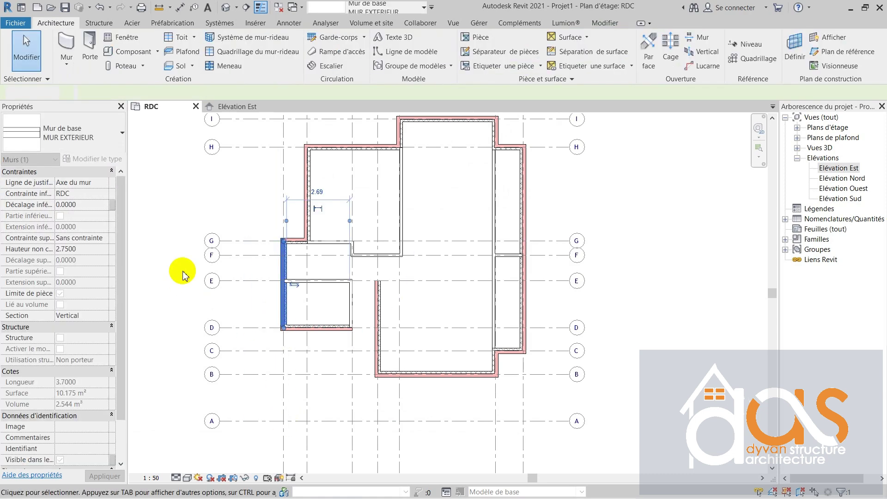
Step: Draw a MUR stacked wall along grid 1 from grid A to the corner of the exterior wall at grid D
left_click(67, 56)
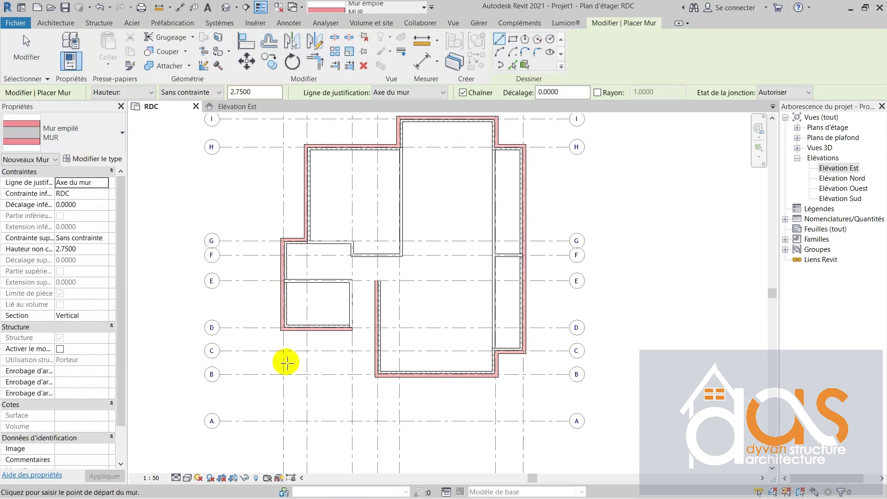
scroll(277, 351, "up", 3)
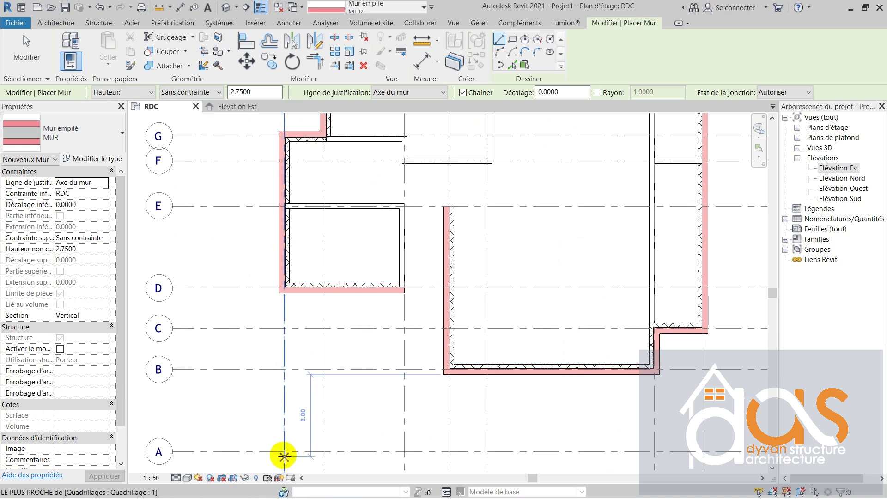
left_click(284, 452)
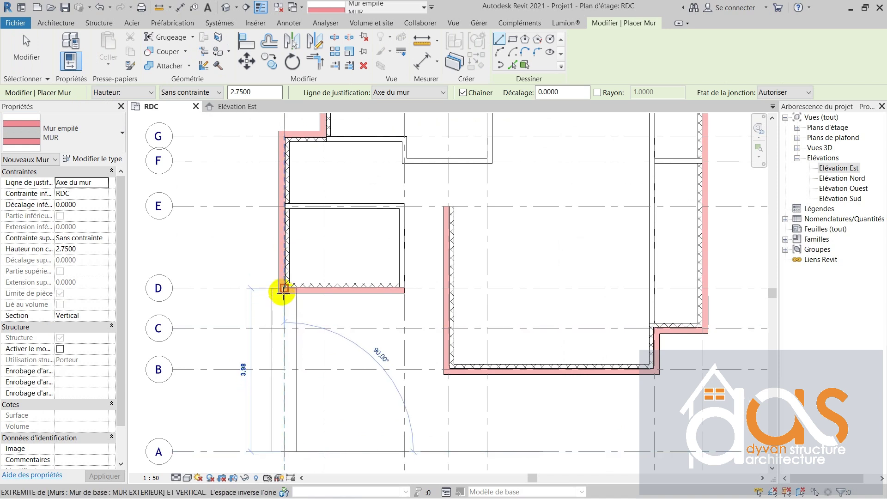
left_click(284, 291)
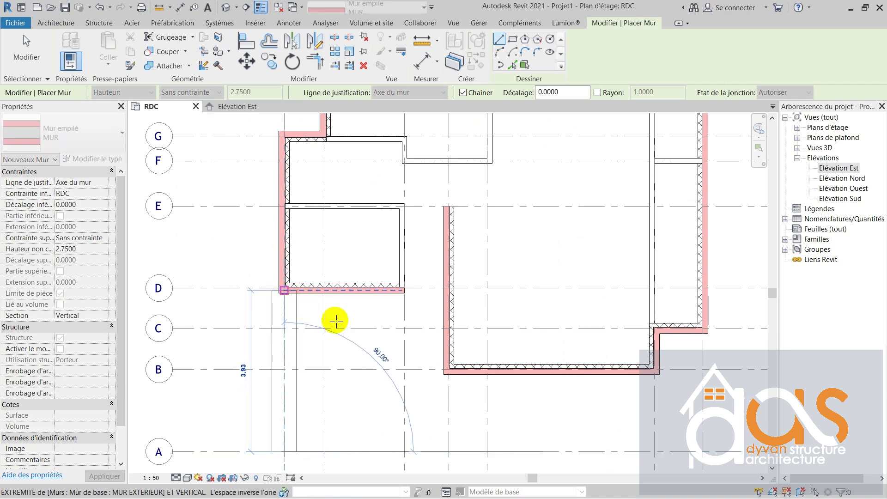
key("Escape")
key("Escape")
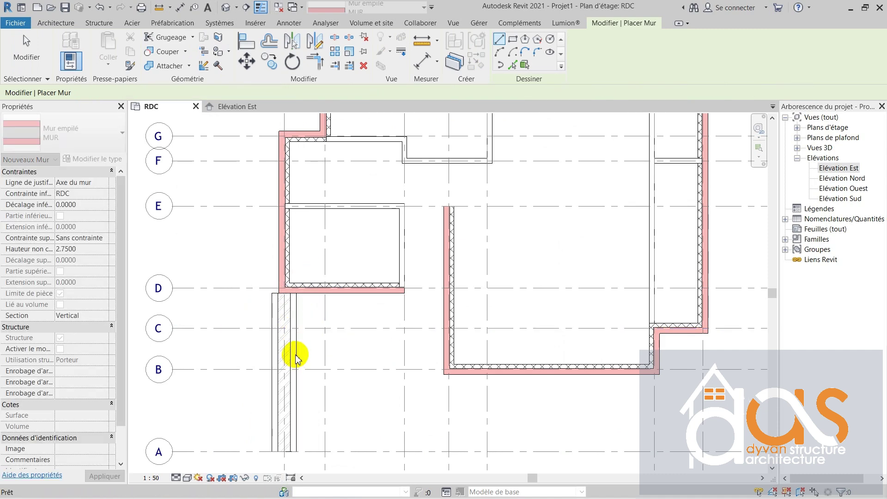
key("Escape")
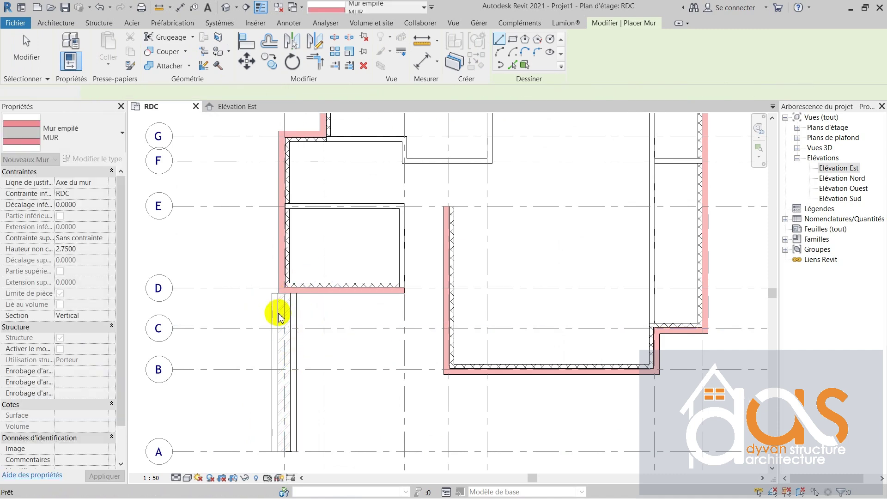
left_click(283, 279)
scroll(282, 274, "up", 2)
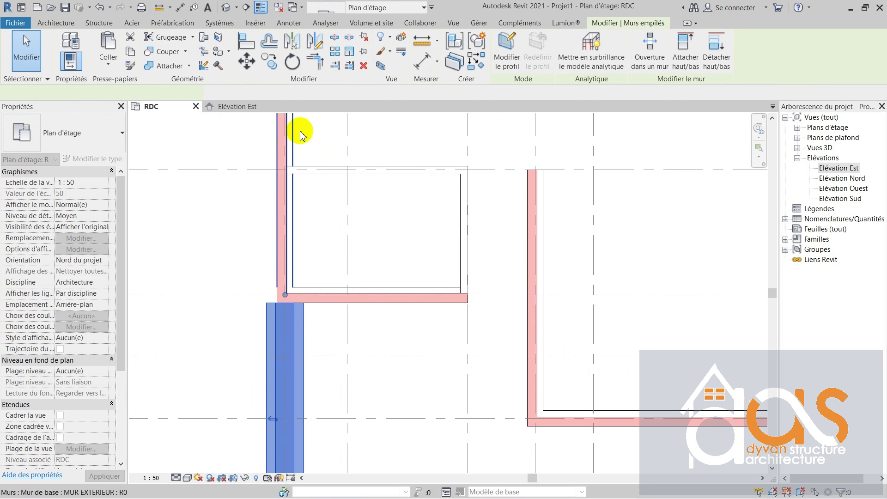
left_click(247, 62)
key("Escape")
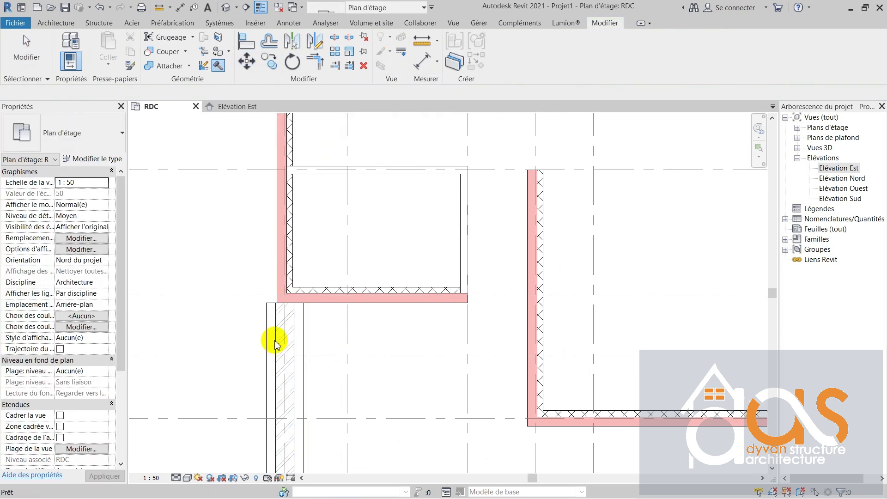
Step: Move the MUR stacked wall sideways so that its PIER face aligns with the exterior wall's outer corner at grid D
left_click(268, 331)
left_click(249, 62)
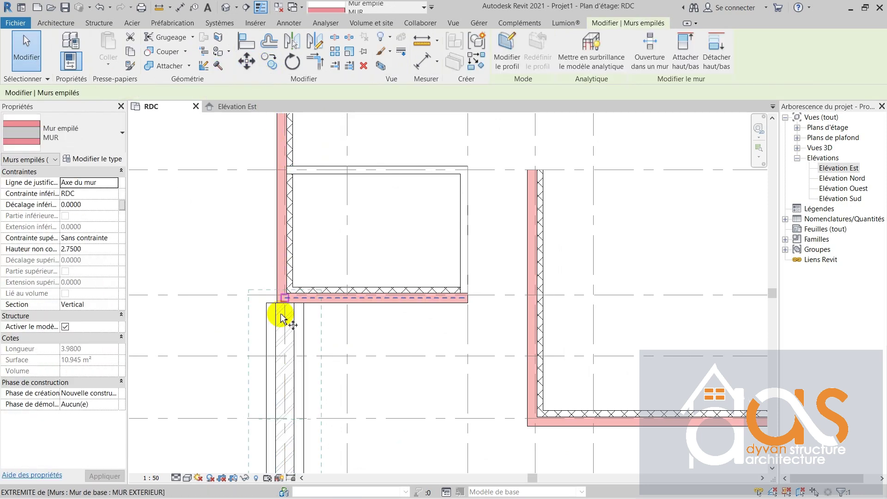
scroll(277, 296, "up", 4)
left_click(268, 287)
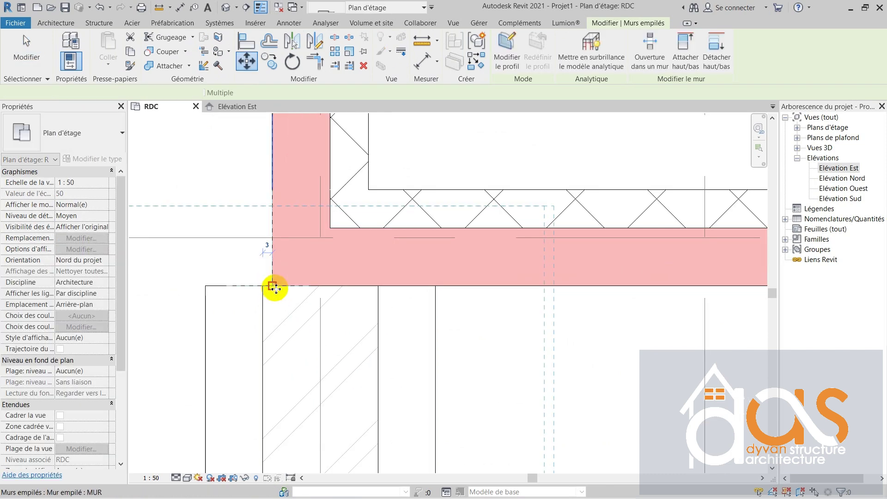
left_click(273, 233)
left_click(221, 199)
scroll(321, 300, "down", 3)
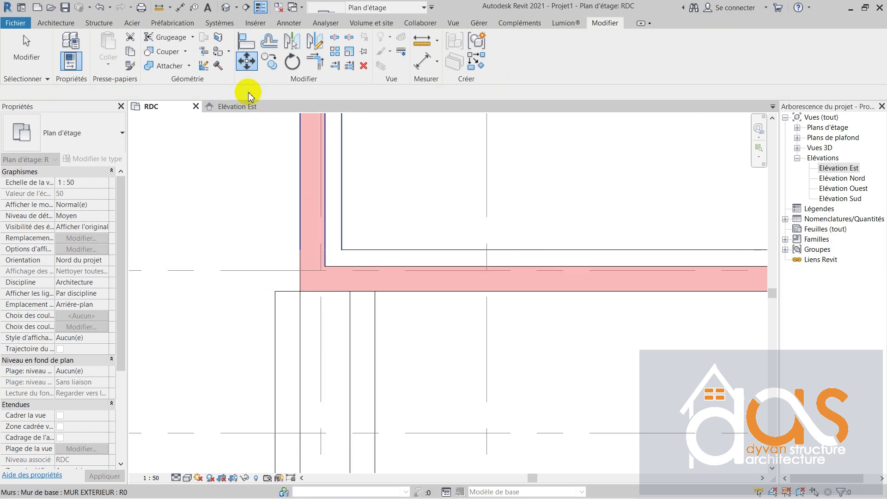
key("Escape")
key("Escape")
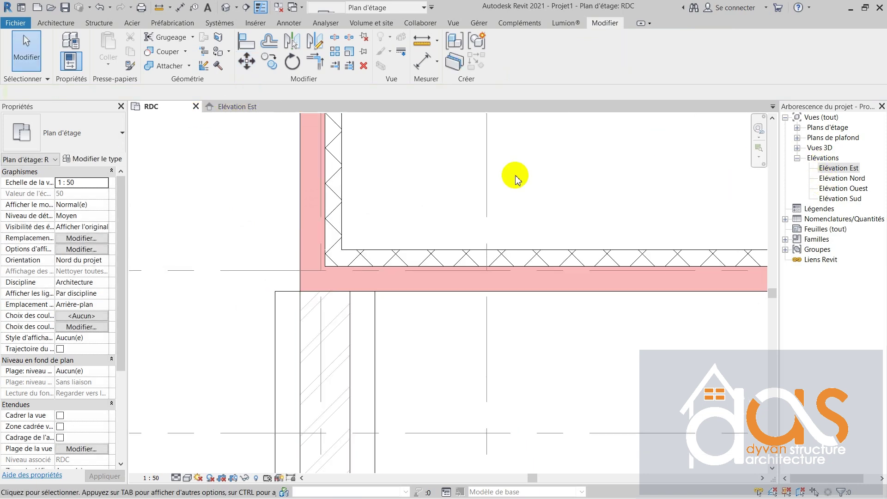
Step: Create a camera view from southeast of the building aimed northwest, and widen its crop region to include the MUR stacked wall
scroll(243, 242, "down", 5)
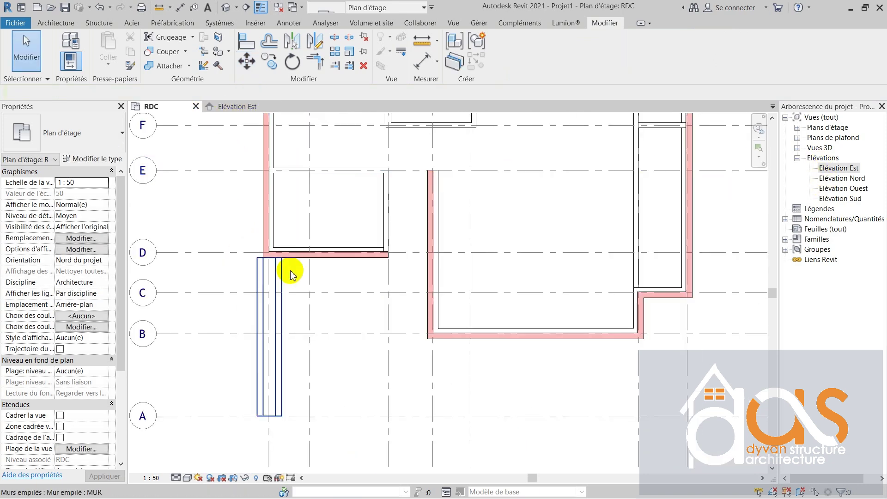
scroll(291, 273, "down", 2)
scroll(421, 330, "down", 2)
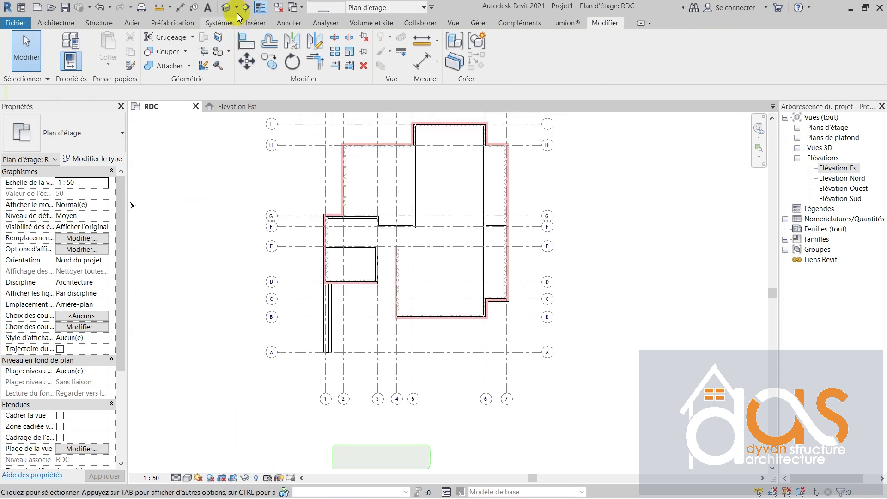
left_click(236, 7)
left_click(249, 33)
scroll(376, 367, "down", 2)
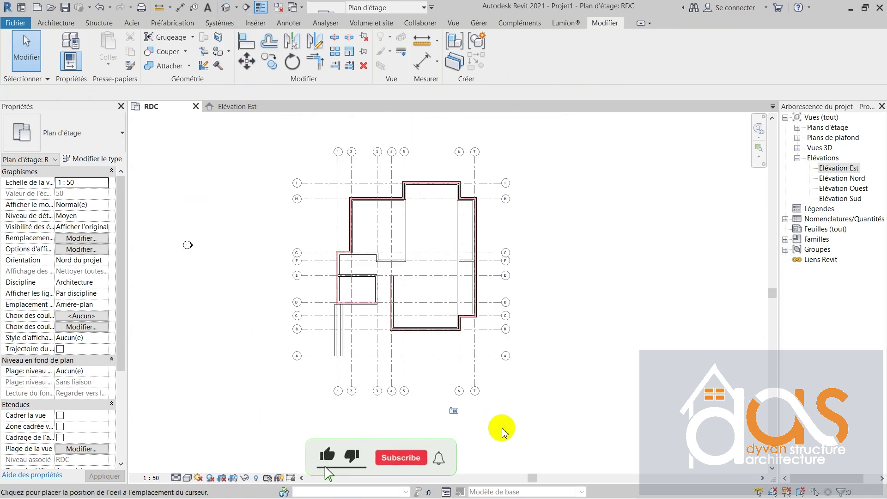
left_click(524, 446)
left_click(362, 202)
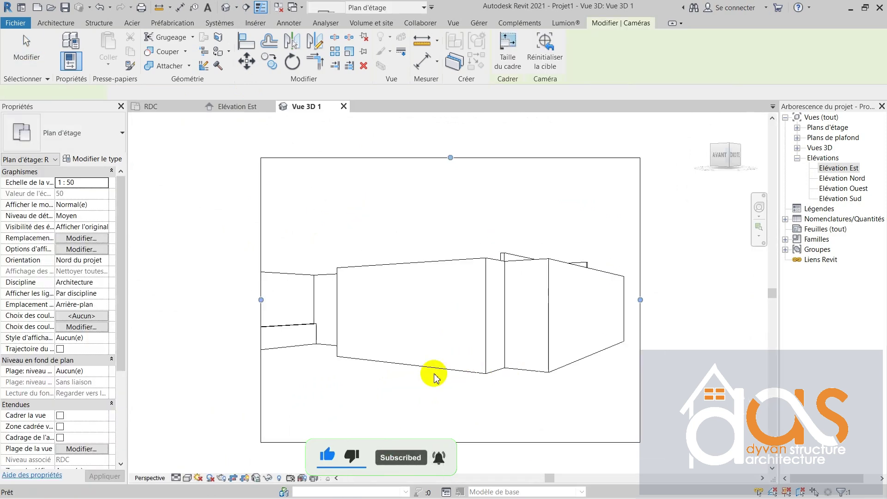
left_click_drag(289, 309, 224, 309)
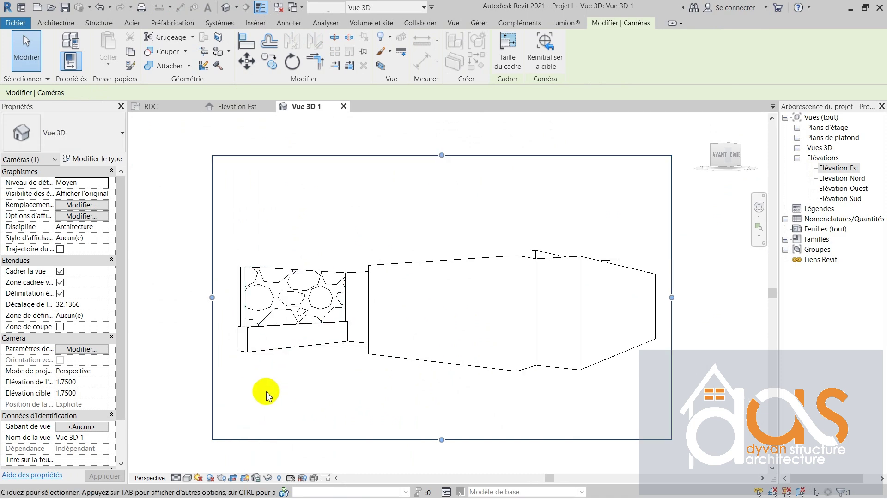
Step: Set the unconnected height of the MUR INTERIEUR wall in the room beside the stacked wall to 2.75
mouse_move(265, 392)
middle_mouse_down("shift")
mouse_move(287, 406)
mouse_move(408, 392)
mouse_move(470, 406)
mouse_move(324, 402)
mouse_move(252, 346)
middle_mouse_up("shift")
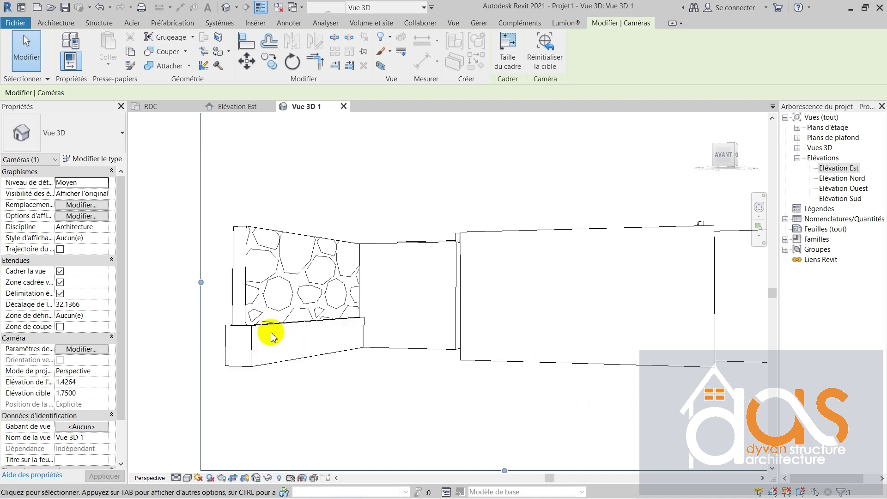
scroll(351, 382, "up", 2)
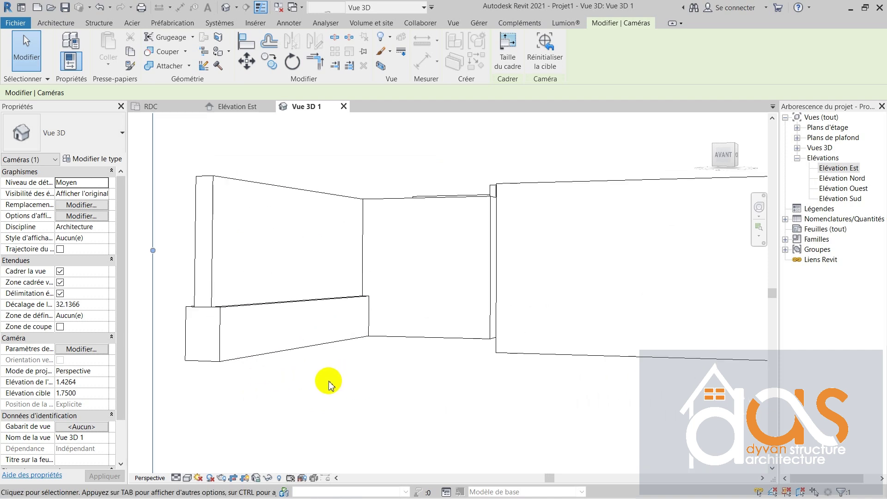
scroll(267, 381, "down", 2)
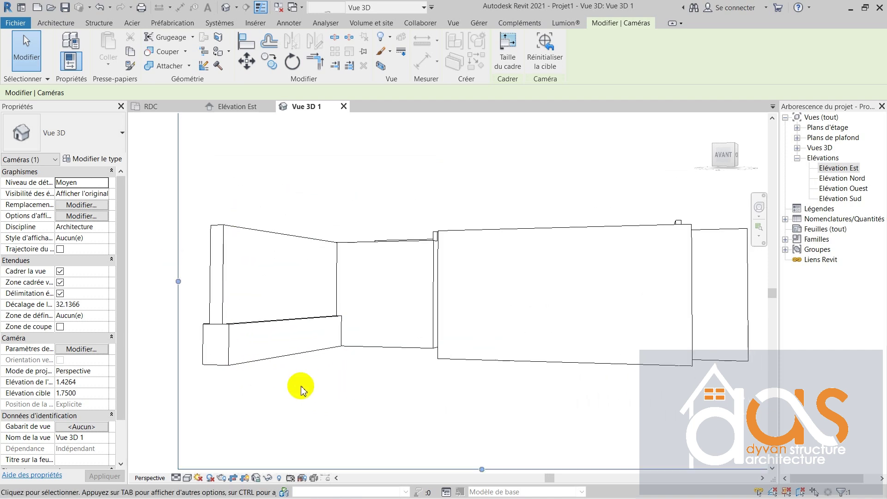
middle_click_drag(321, 373, 465, 239, "shift")
left_click(432, 292)
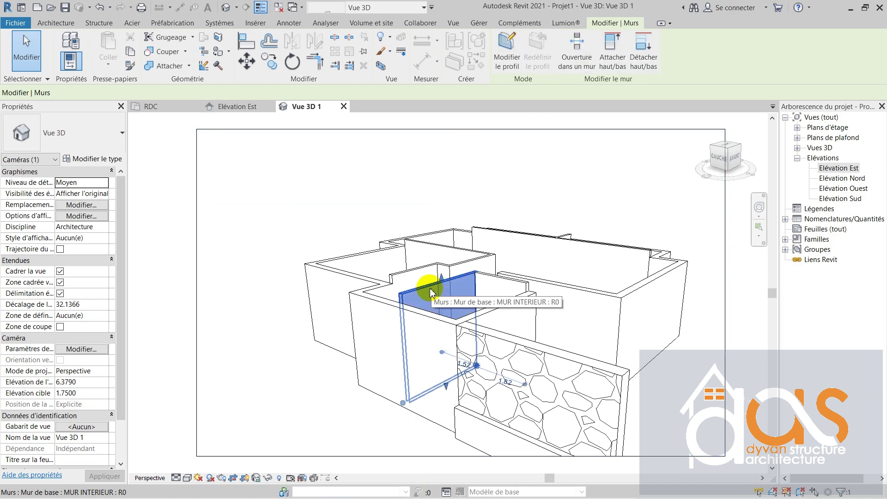
left_click(84, 249)
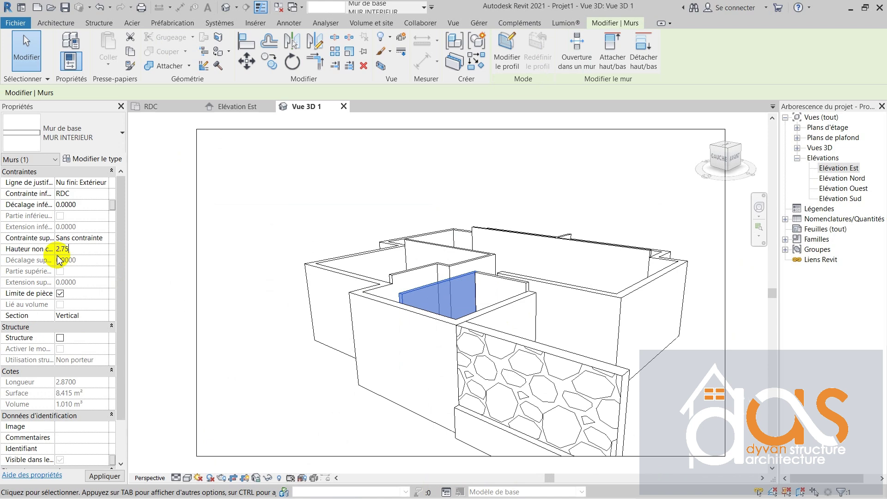
key("Return")
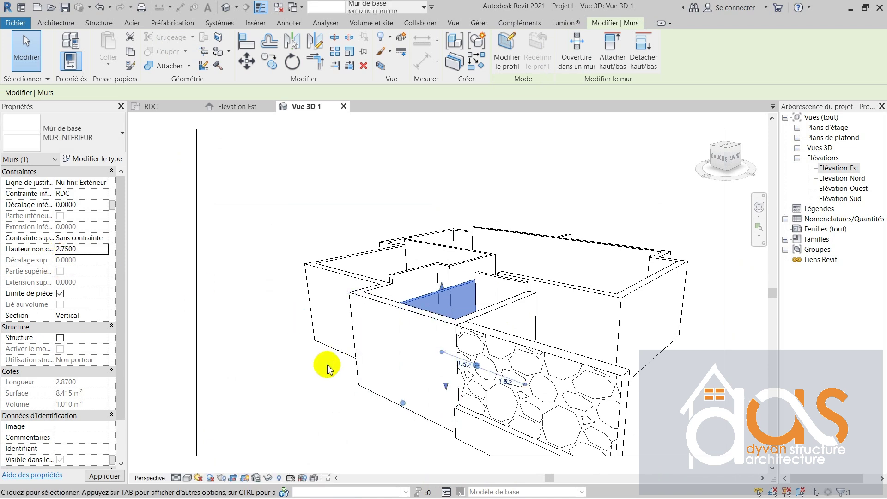
left_click(319, 370)
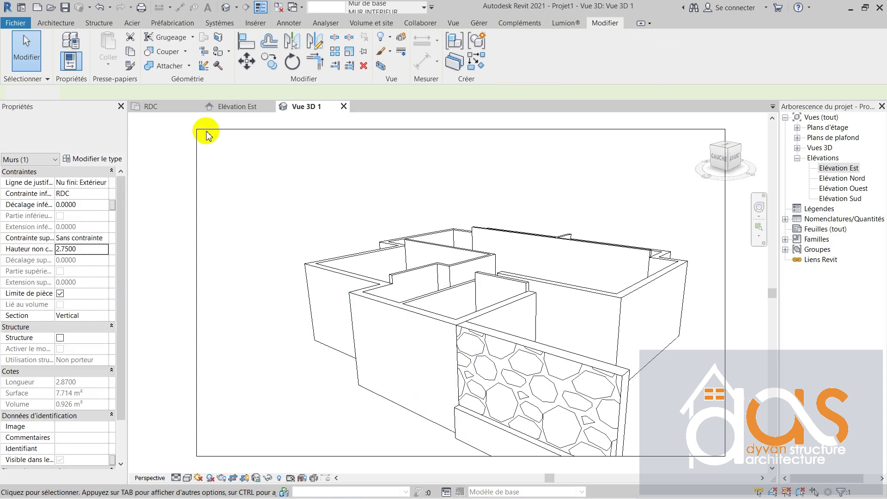
Step: Match the type properties of the 2.75 high MUR INTERIEUR wall onto the taller interior walls protruding above the exterior walls
left_click(132, 71)
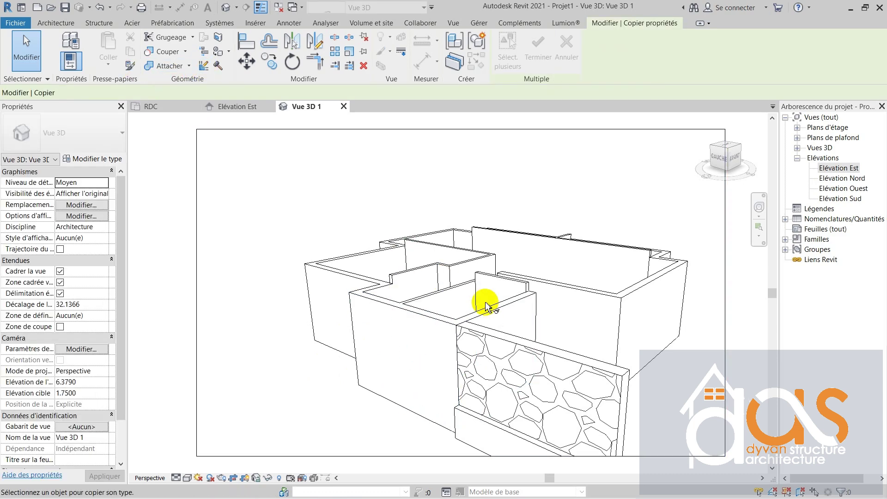
left_click(460, 291)
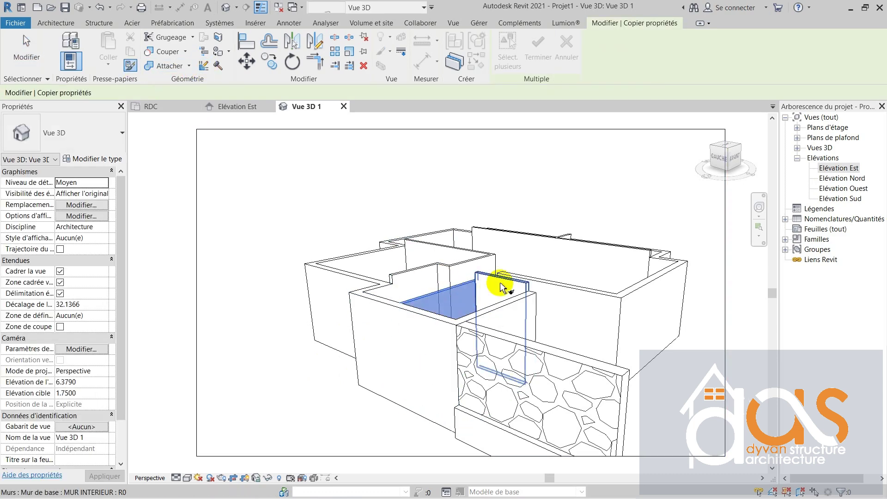
left_click(549, 282)
left_click(655, 285)
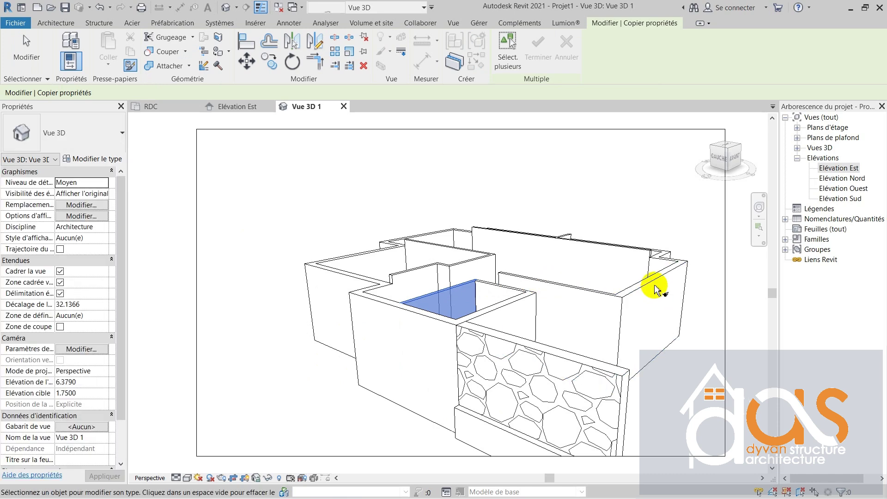
left_click(643, 258)
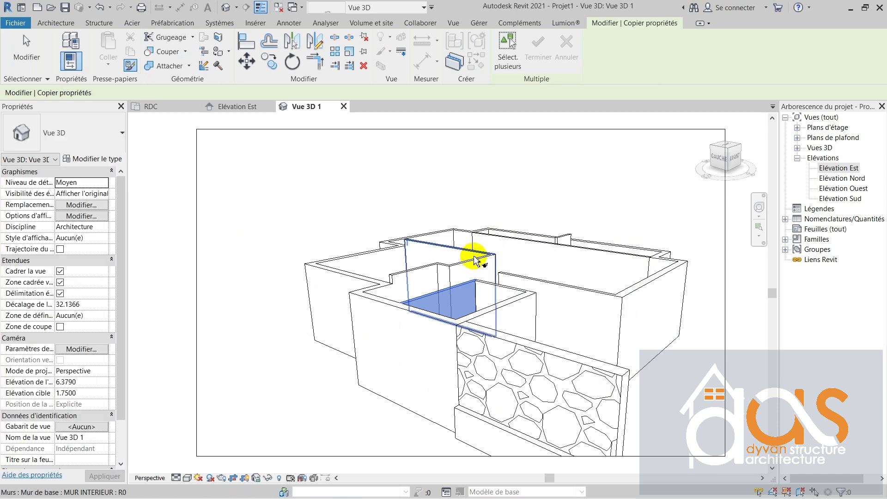
left_click(434, 266)
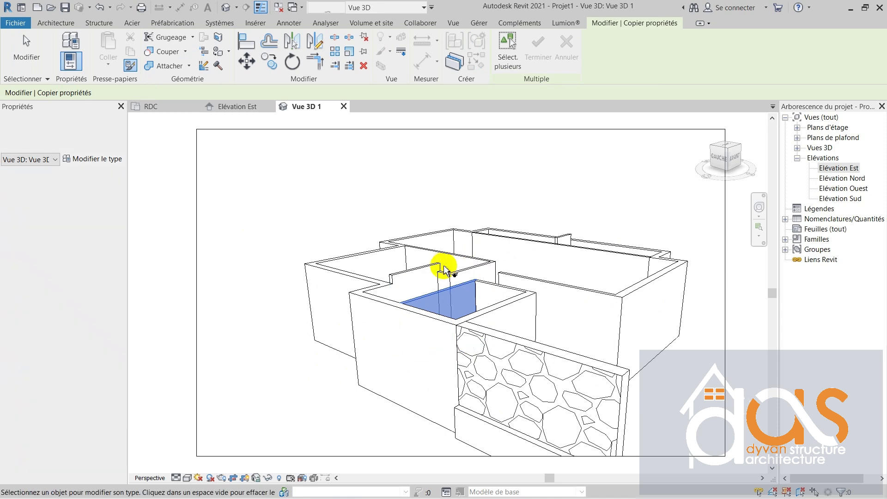
scroll(297, 302, "down", 2)
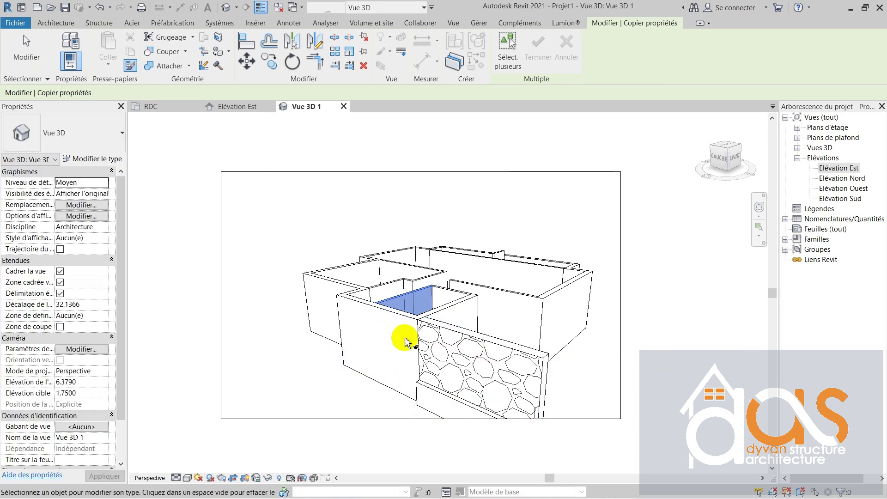
mouse_move(519, 362)
middle_mouse_down("shift")
mouse_move(350, 311)
mouse_move(352, 355)
mouse_move(368, 348)
mouse_move(362, 356)
mouse_move(373, 366)
mouse_move(513, 374)
mouse_move(376, 368)
mouse_move(420, 386)
mouse_move(503, 382)
mouse_move(425, 381)
mouse_move(477, 385)
middle_mouse_up("shift")
middle_click_drag(360, 384, 270, 129, "shift")
Step: Return to the RDC floor plan, with the interior wall layout in view
left_click(159, 112)
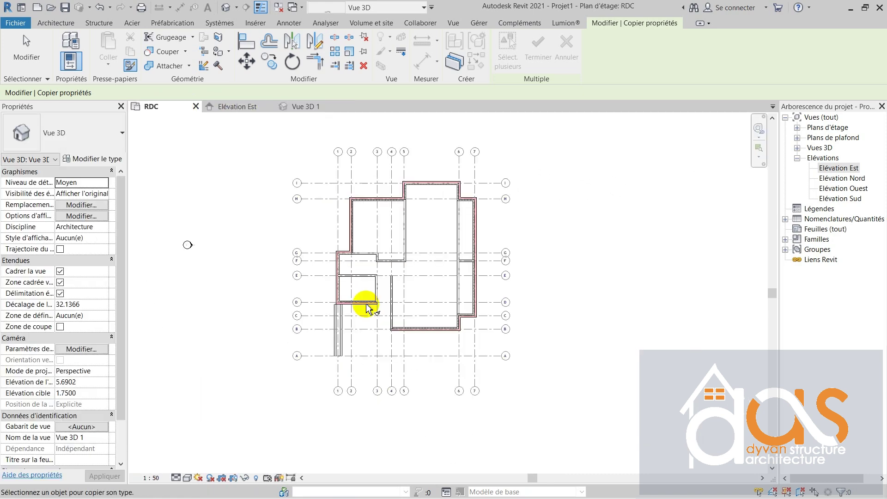
scroll(376, 242, "down", 2)
scroll(389, 241, "up", 1)
scroll(395, 239, "up", 1)
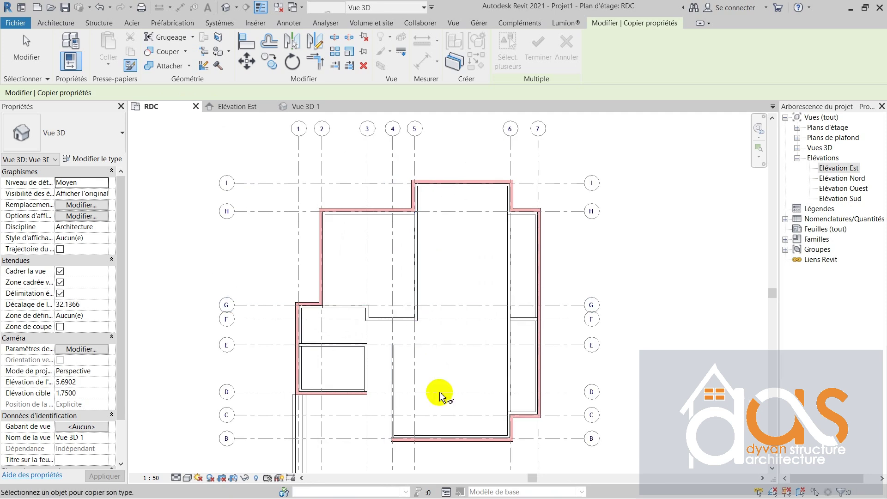
scroll(440, 391, "up", 1)
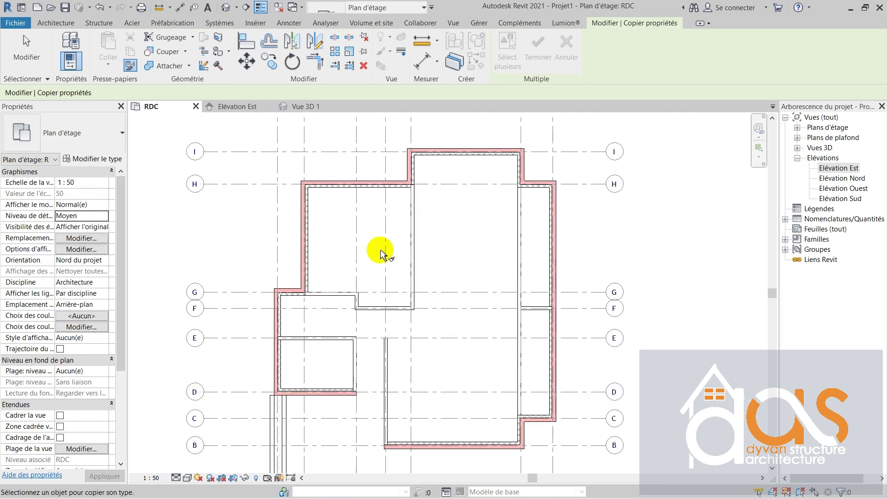